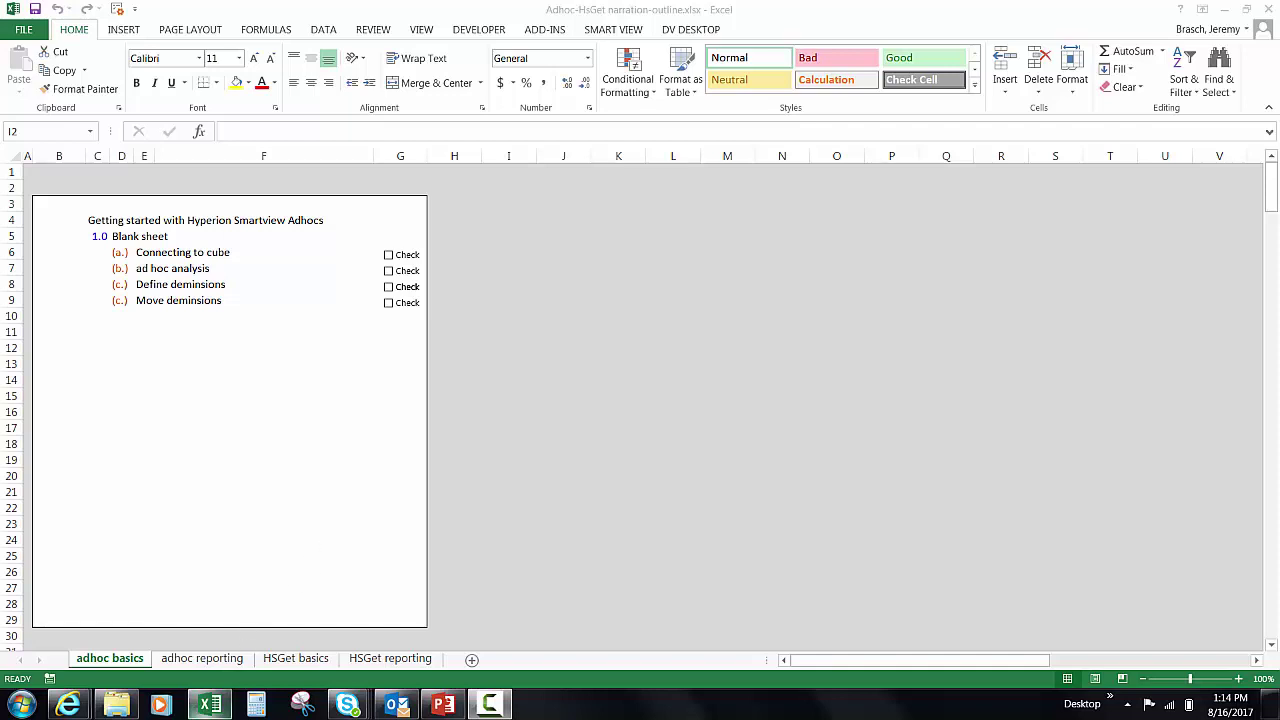
# Open the 01-Hyperion_Training_toolkit.xlsm workbook from the Training Videos folder and add a blank worksheet after Sheet1
pyautogui.click(116, 705)
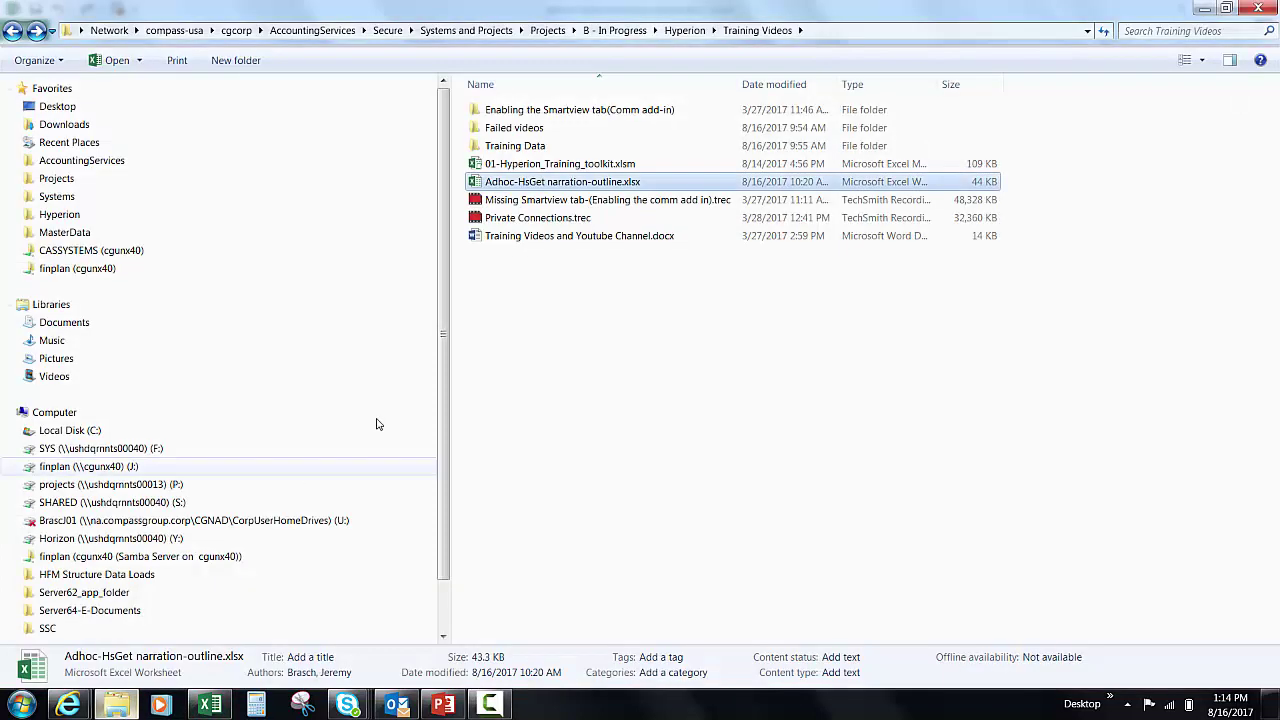
pyautogui.doubleClick(511, 165)
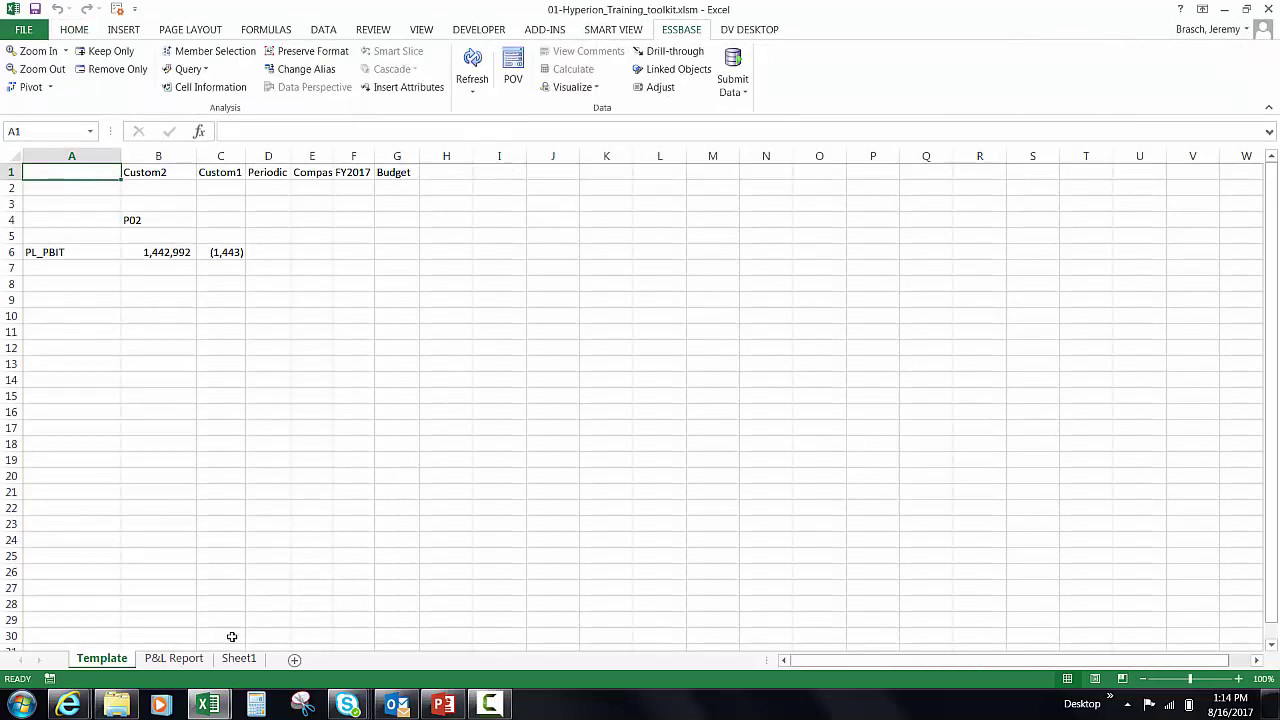
pyautogui.click(240, 659)
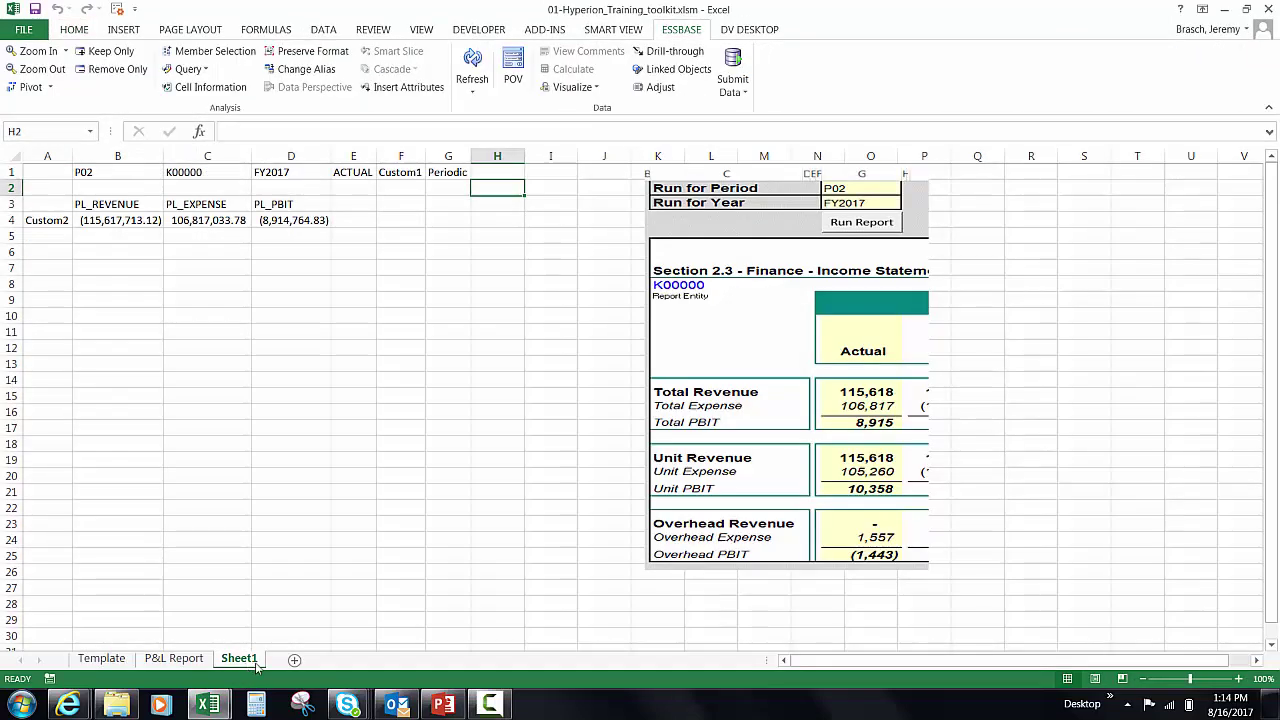
pyautogui.click(325, 660)
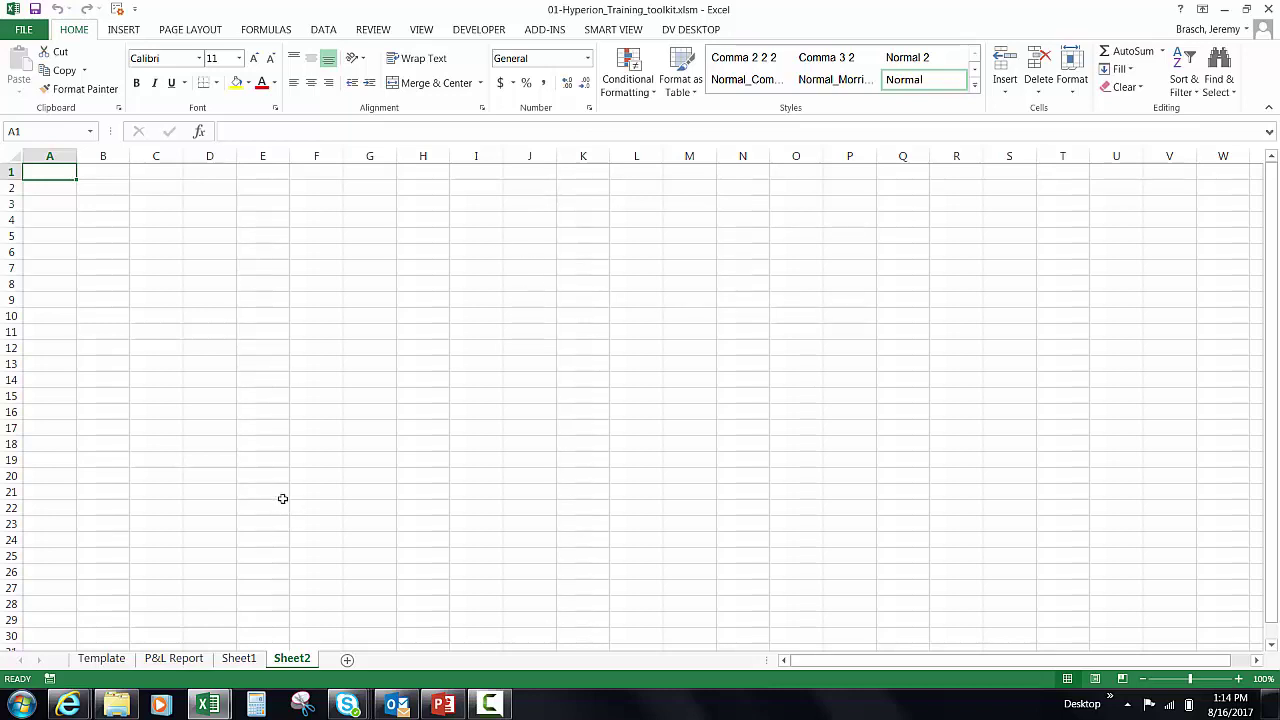
# Open the Smart View private connections and connect to the Essbase server cguschp2462vm
pyautogui.click(618, 31)
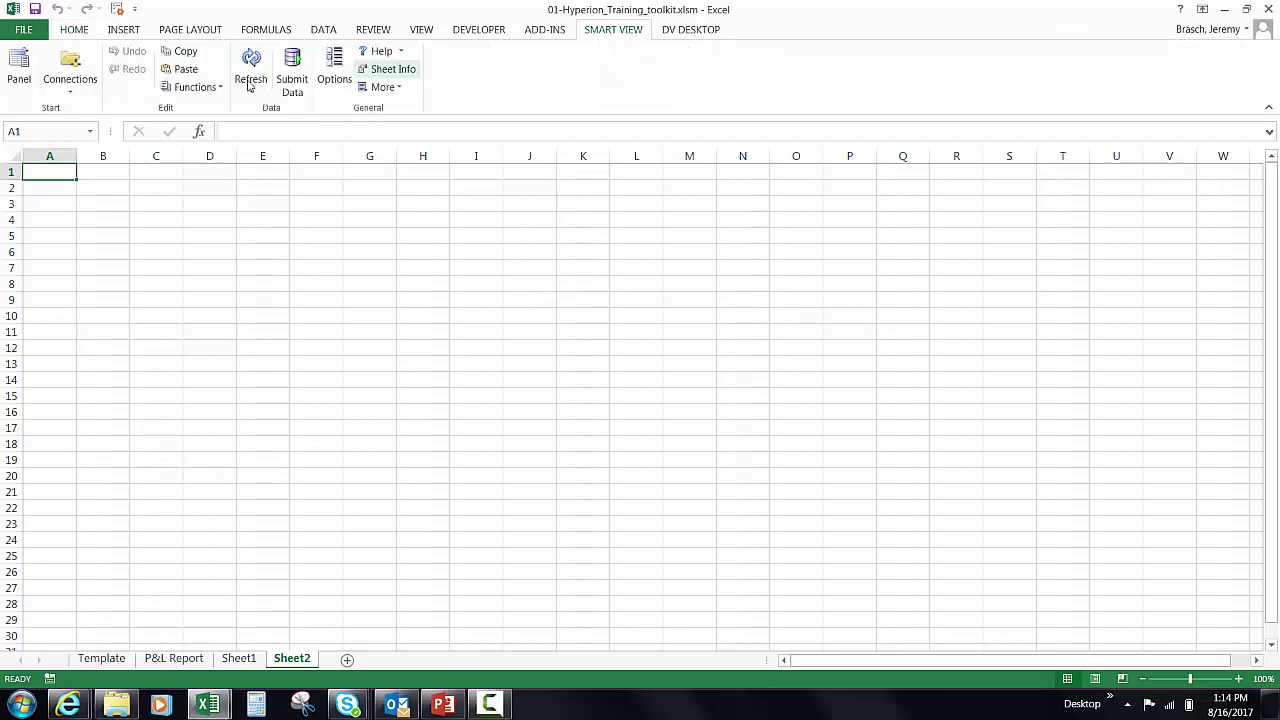
pyautogui.click(62, 78)
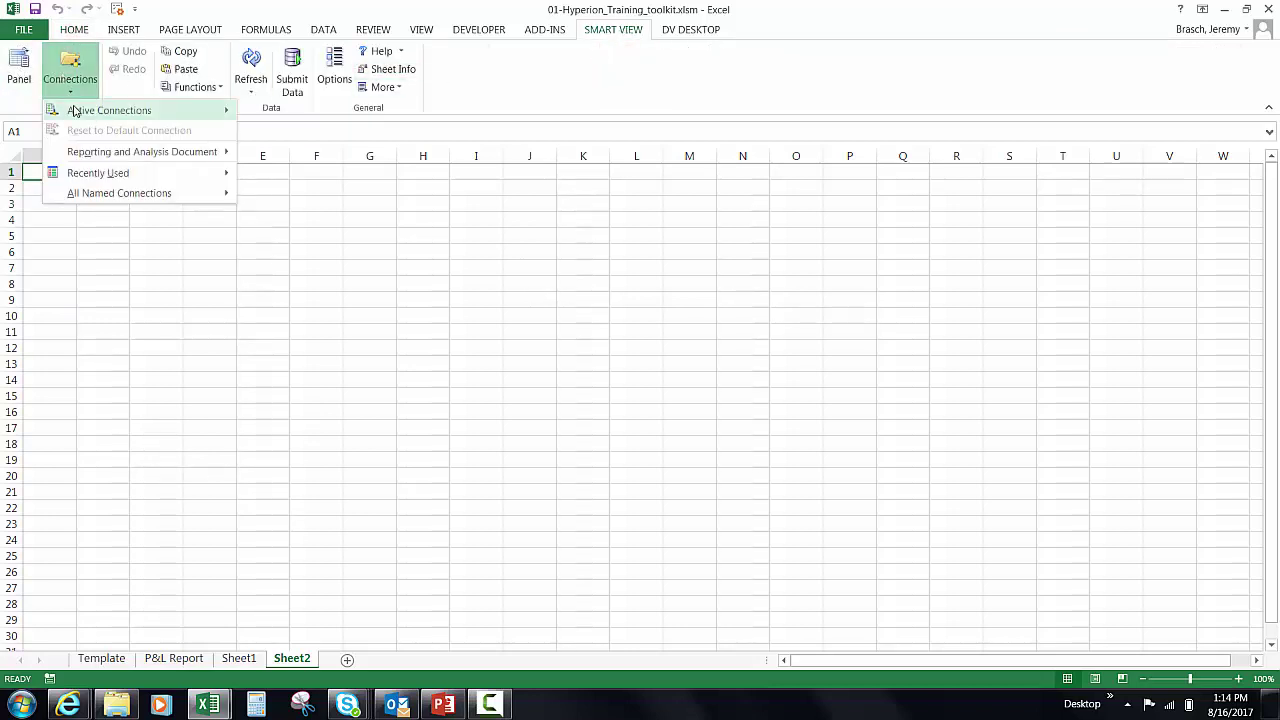
pyautogui.moveTo(70, 110)
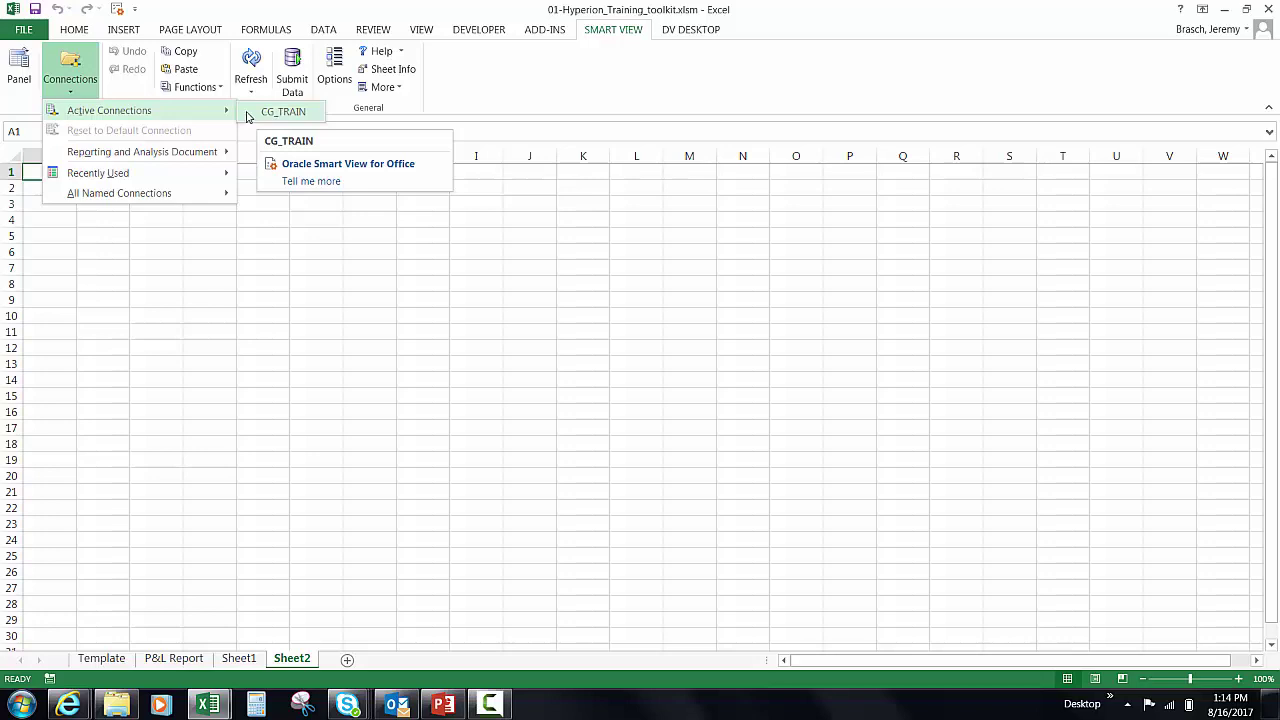
pyautogui.click(25, 72)
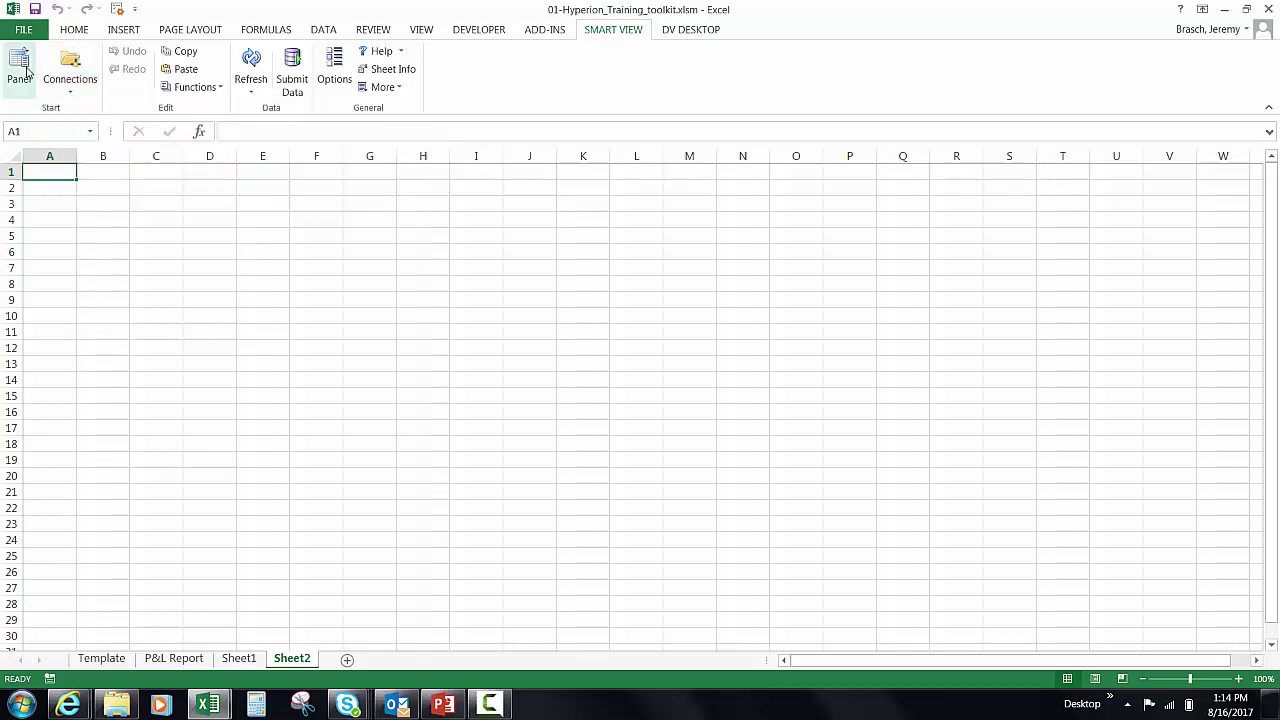
pyautogui.click(20, 70)
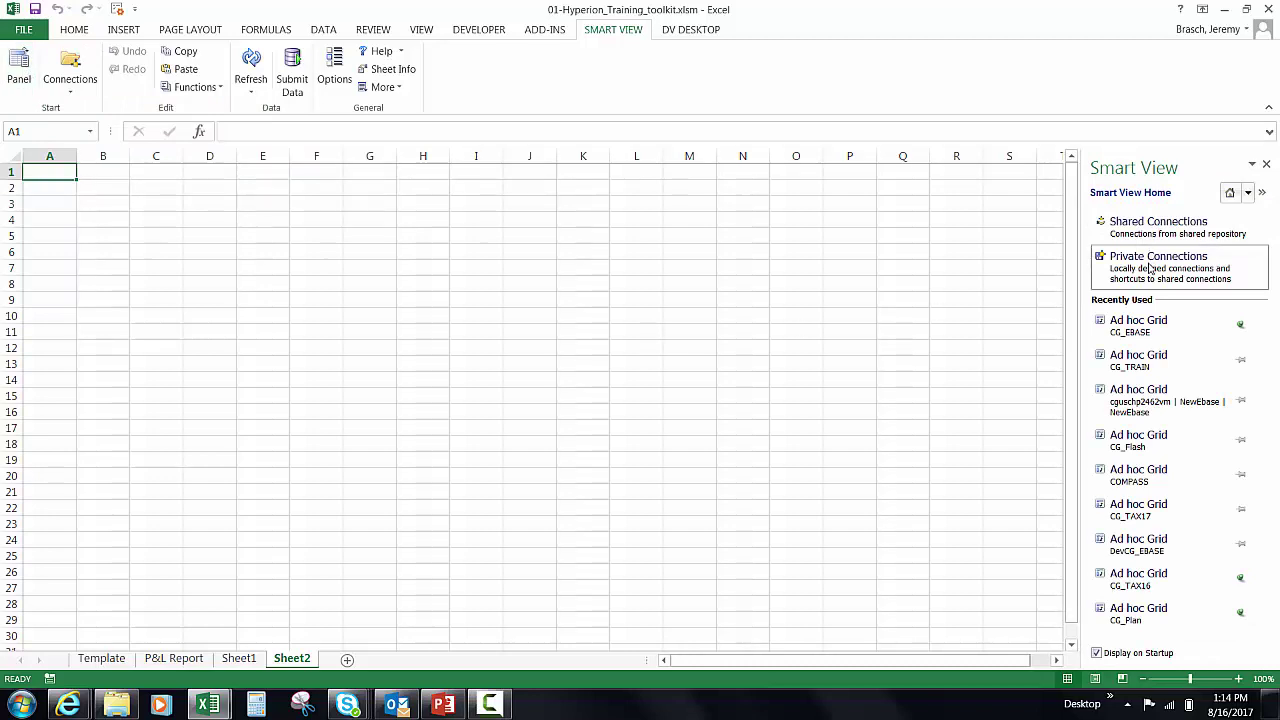
pyautogui.click(1150, 268)
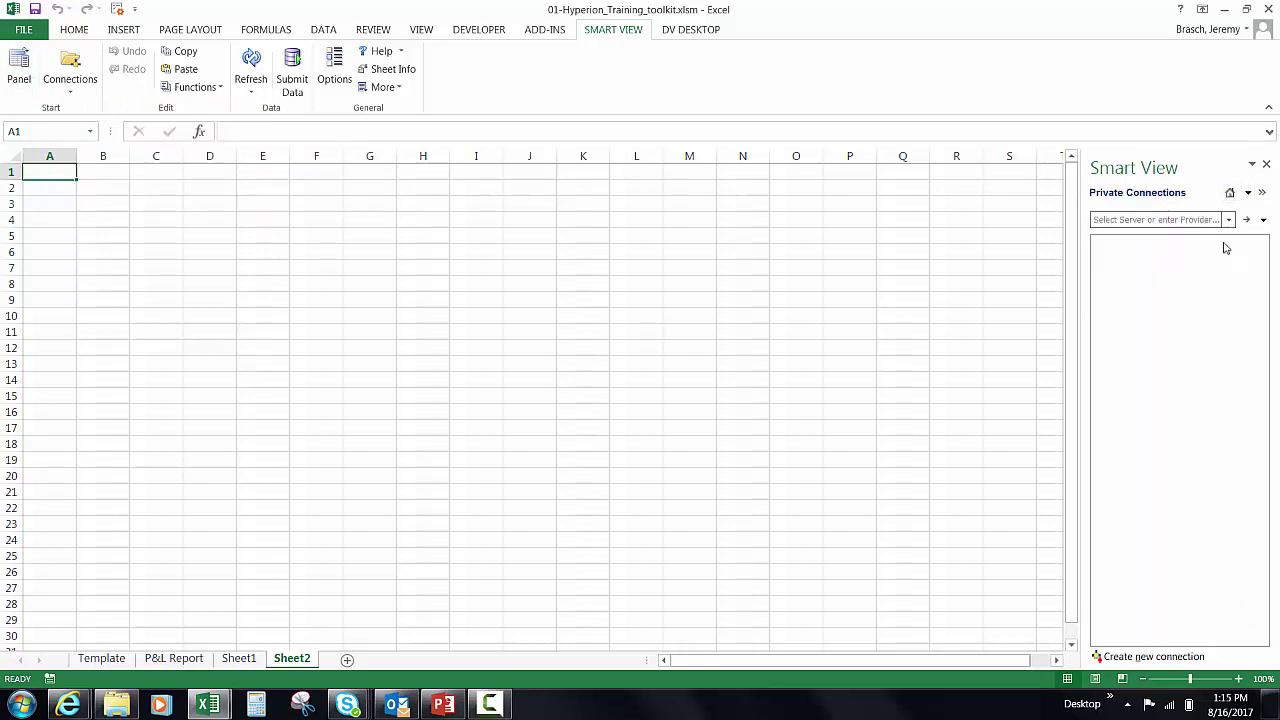
pyautogui.click(1228, 220)
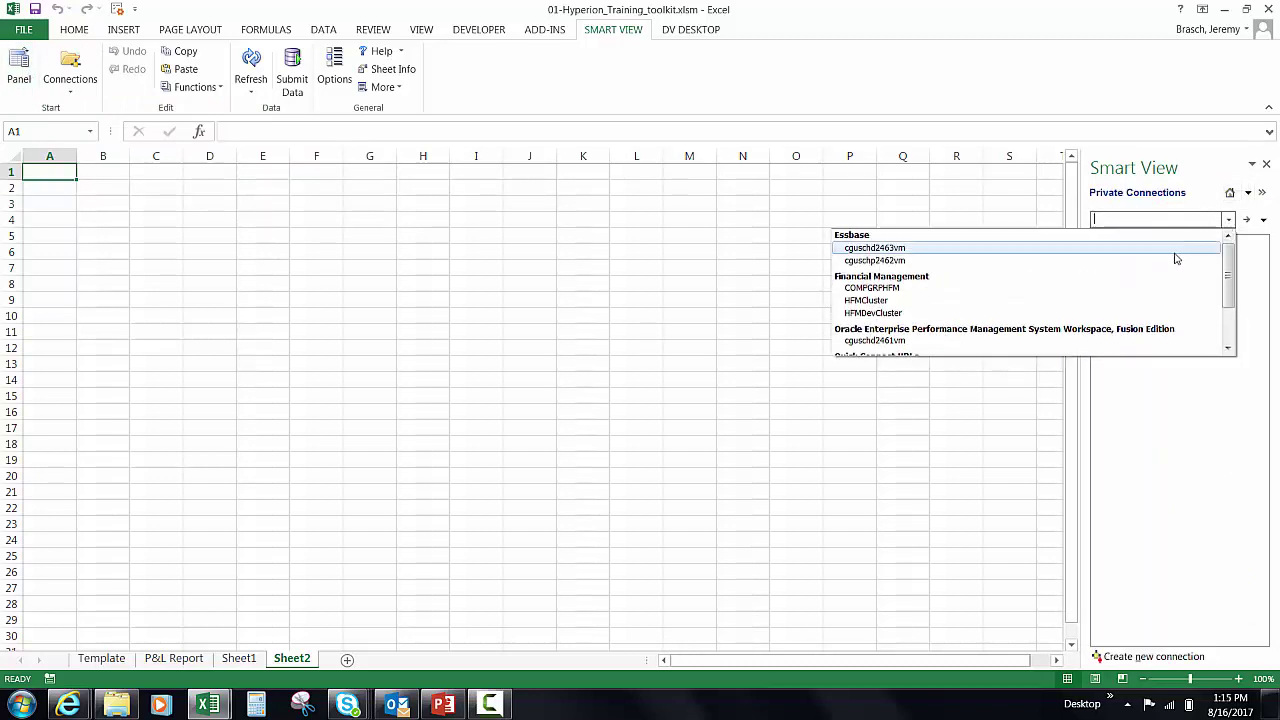
pyautogui.click(1175, 261)
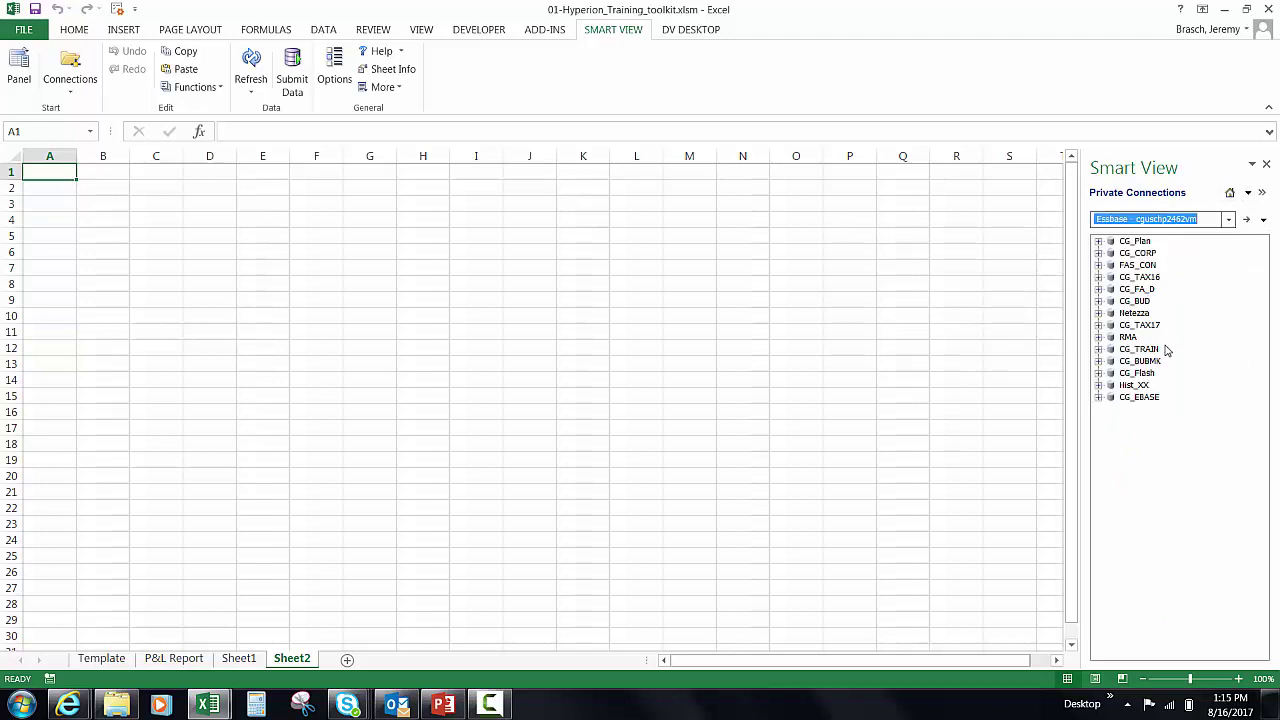
# Start an ad hoc analysis on the CG_TRAIN - CG_TRAIN cube in the blank sheet
pyautogui.click(1099, 349)
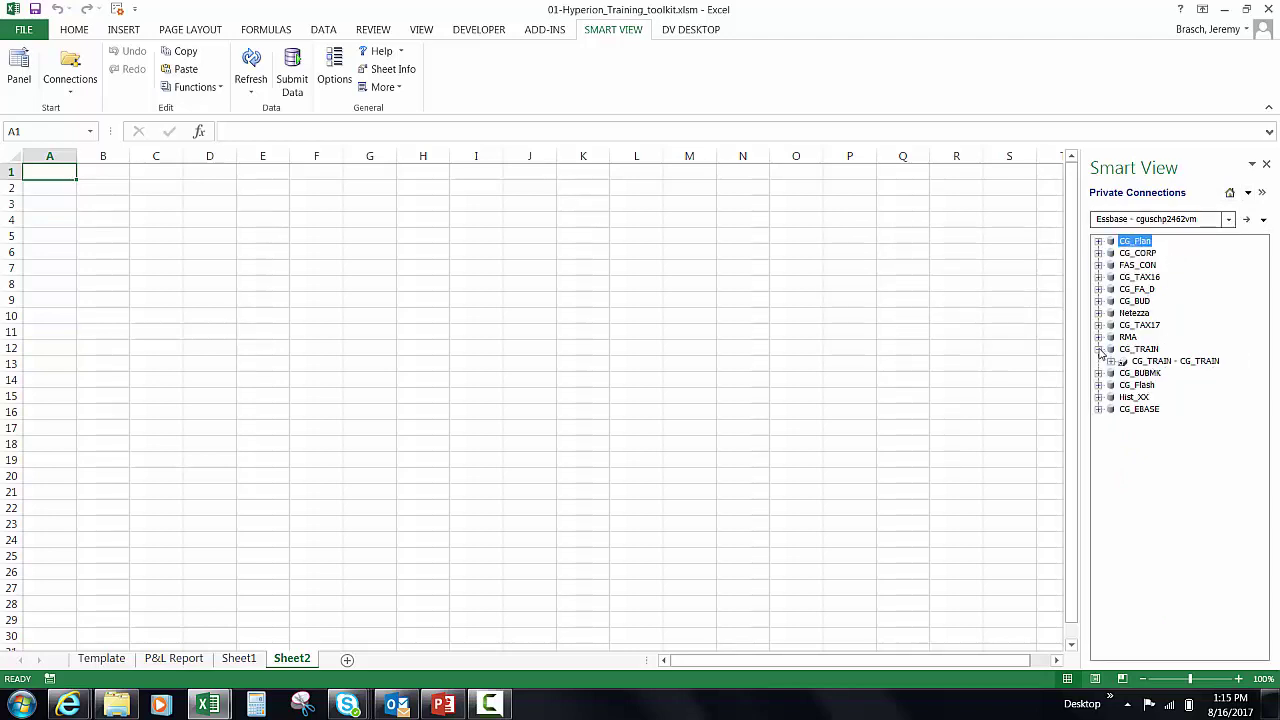
pyautogui.click(1147, 362)
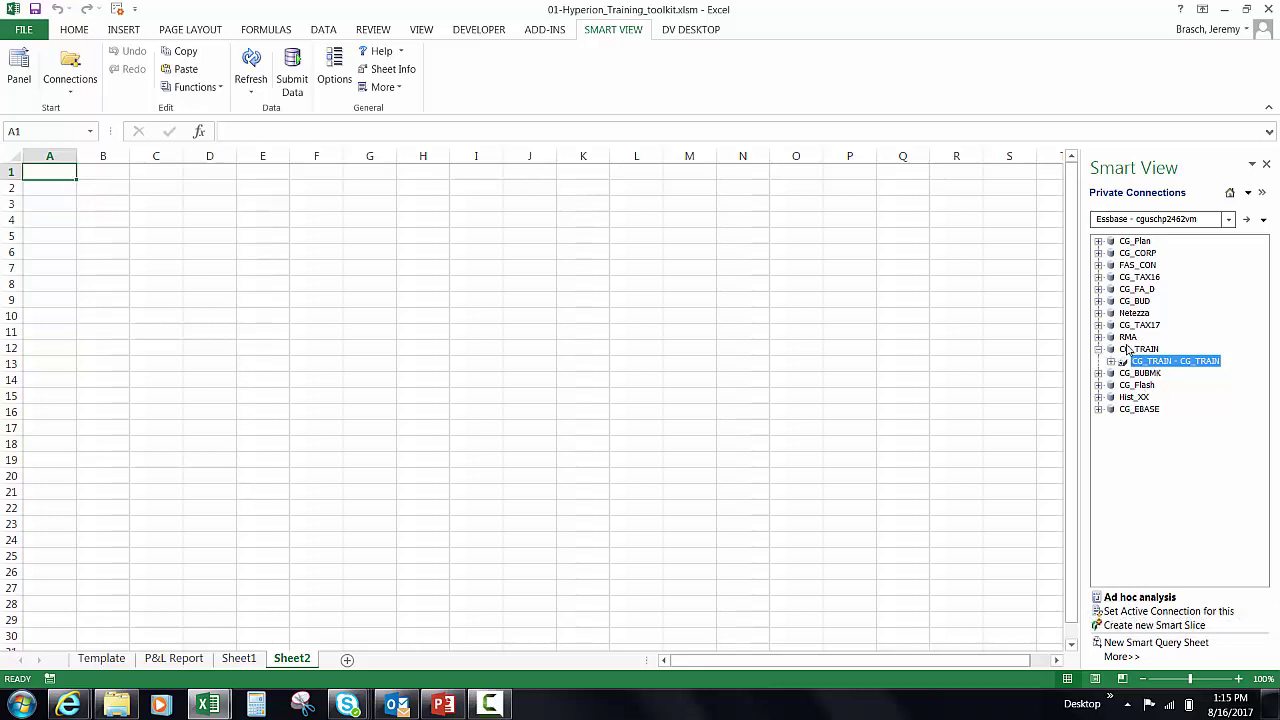
pyautogui.click(1160, 598)
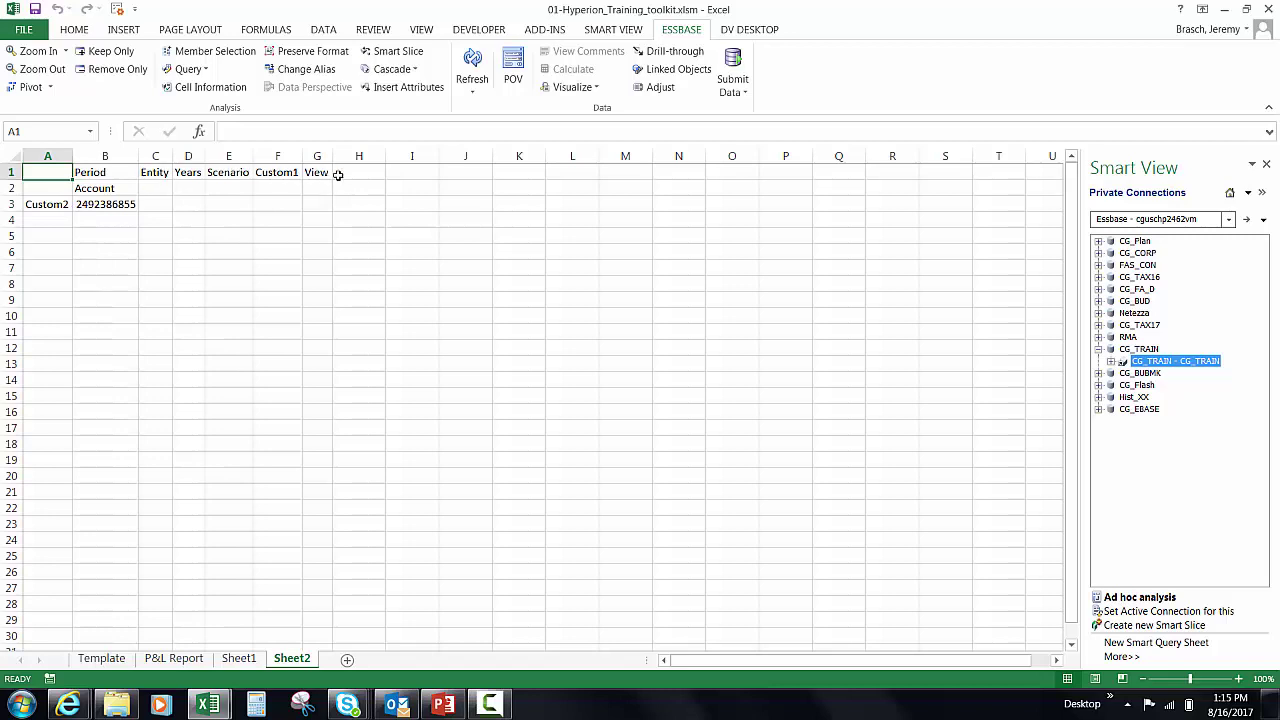
pyautogui.click(100, 170)
pyautogui.click(182, 173)
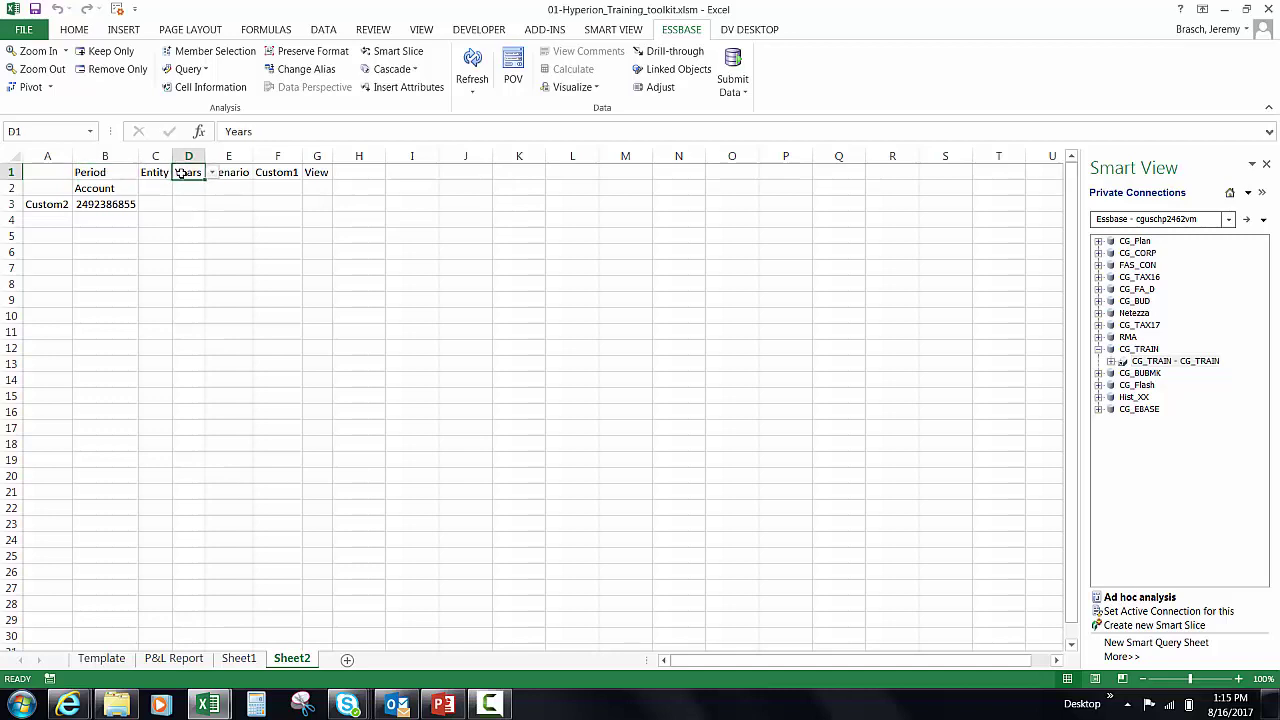
pyautogui.click(313, 173)
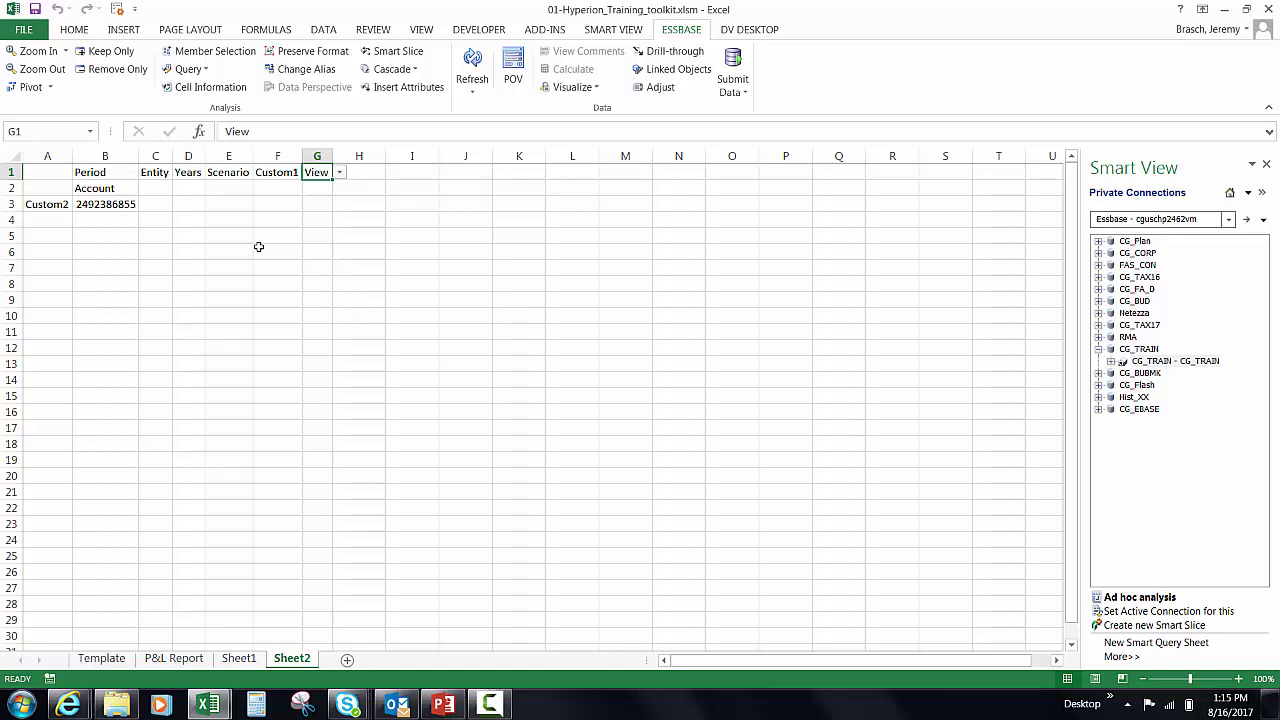
# Replace the Scenario dimension in cell E1 with the ACTUAL member using Member Selection, dismissing the Windows color scheme message
pyautogui.click(214, 172)
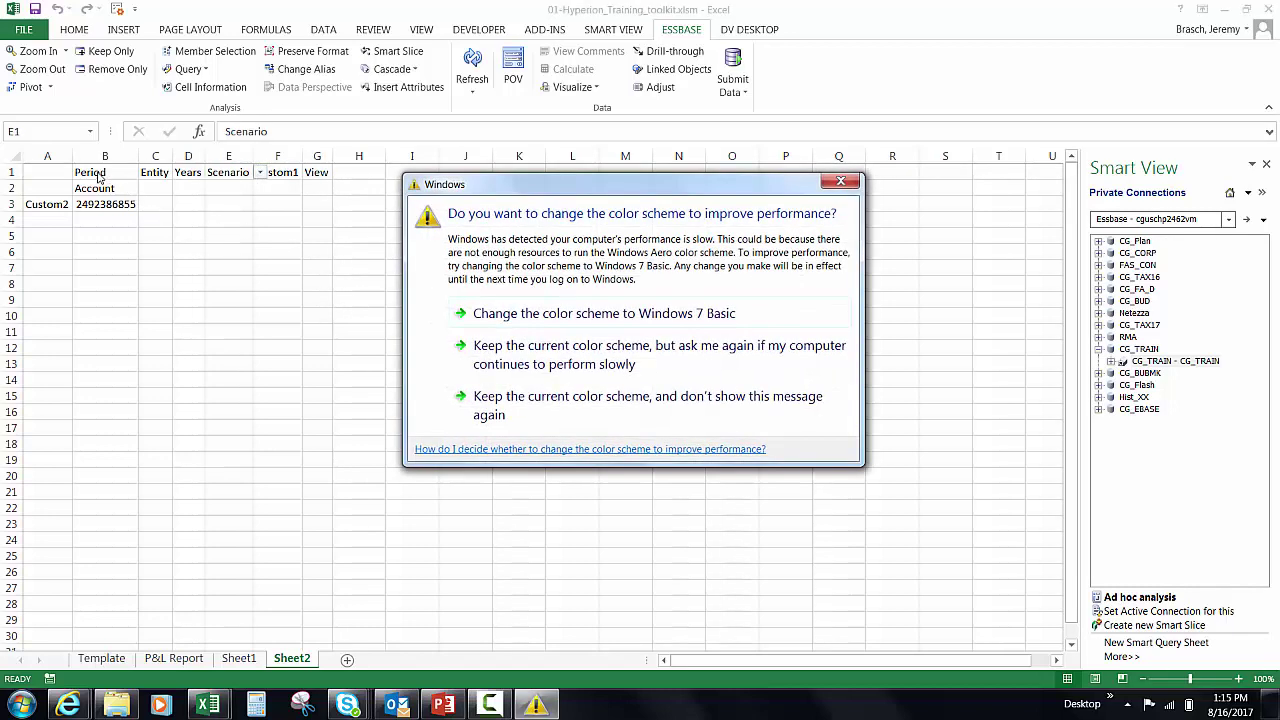
pyautogui.click(843, 182)
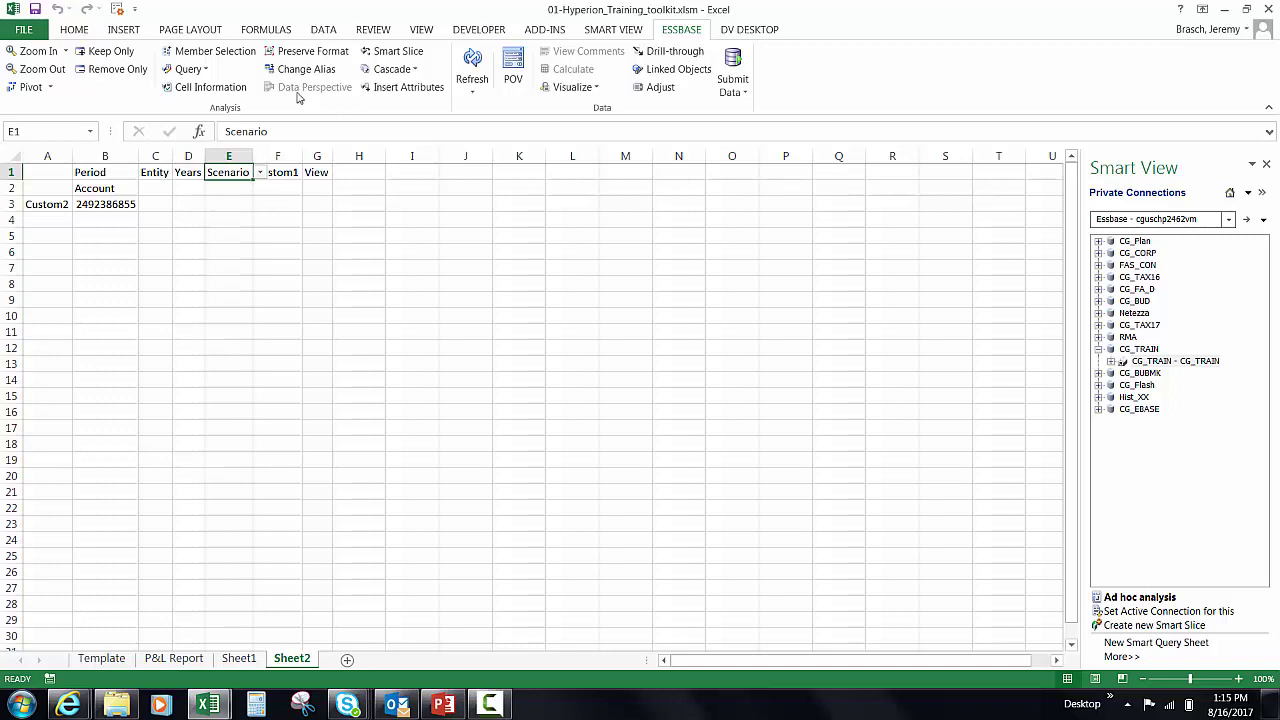
pyautogui.click(226, 51)
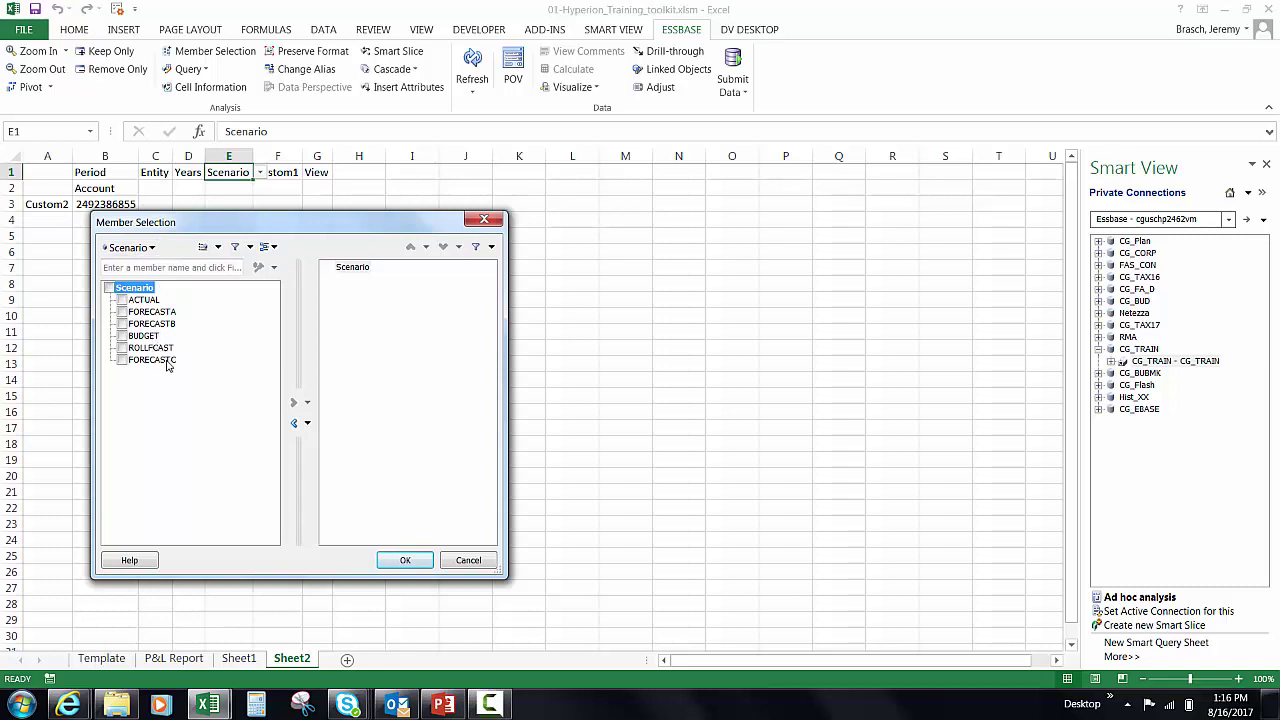
pyautogui.click(353, 268)
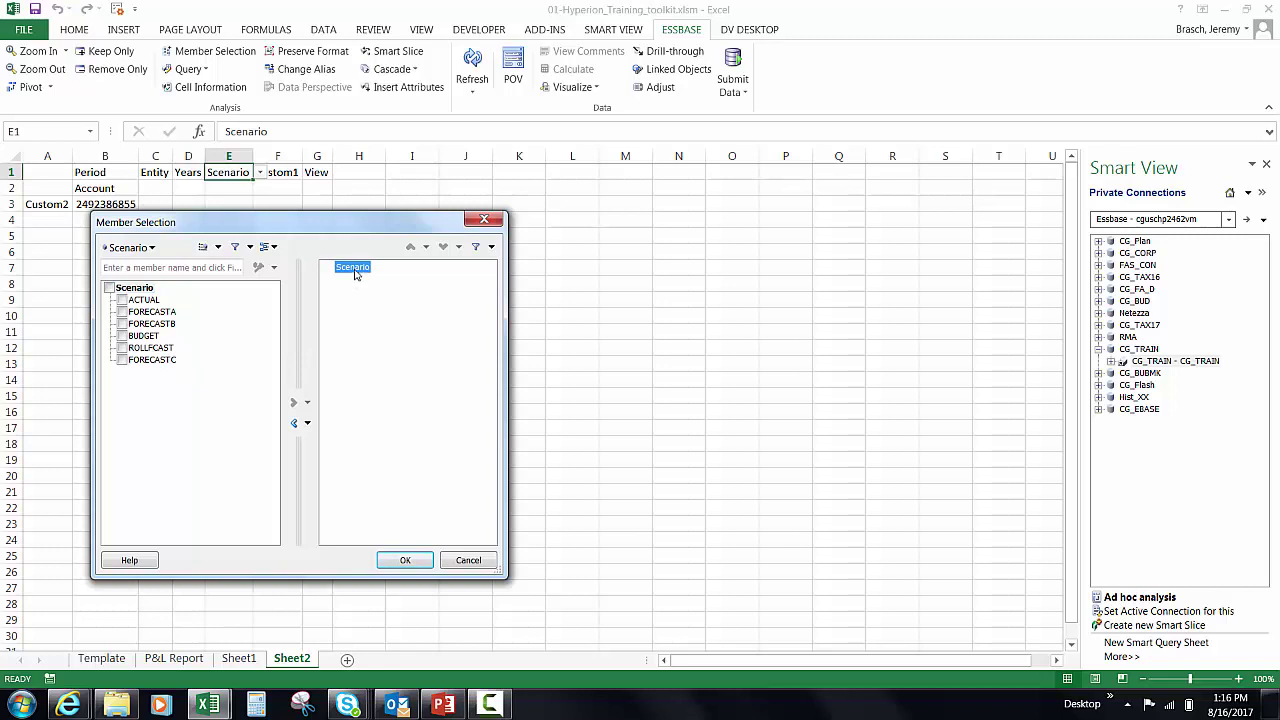
pyautogui.click(131, 304)
pyautogui.click(355, 270)
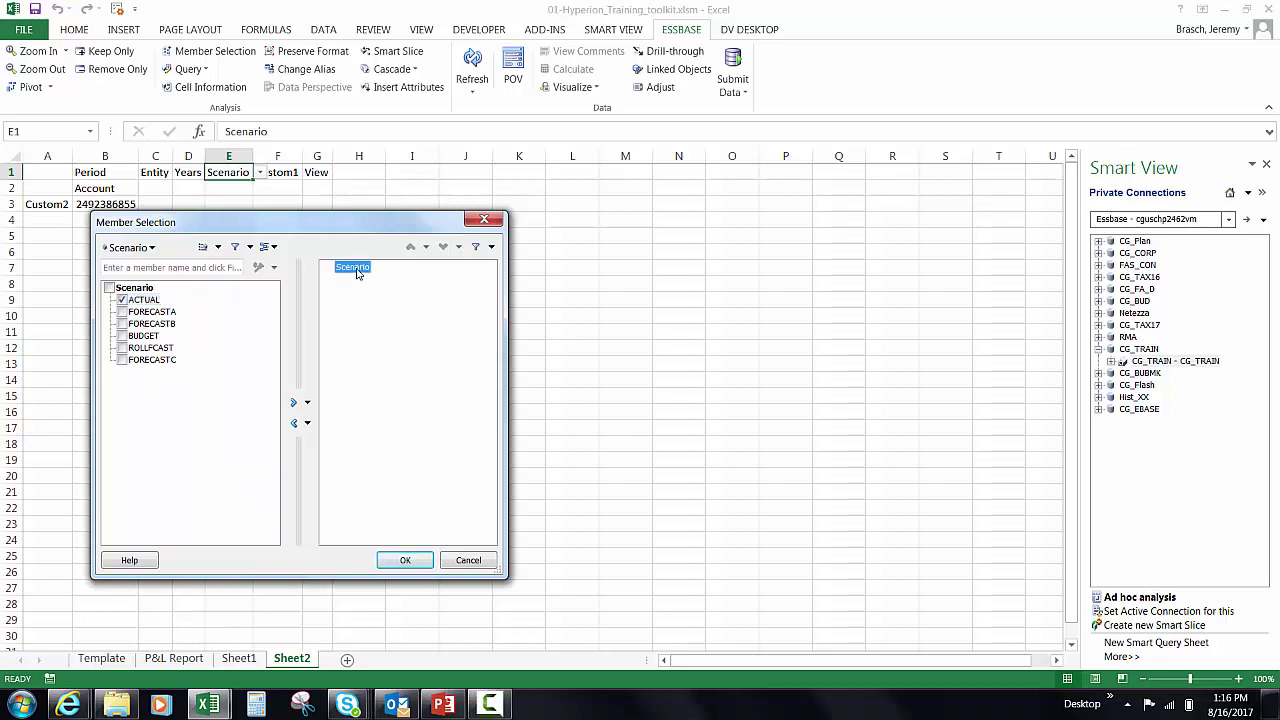
pyautogui.click(294, 420)
pyautogui.click(294, 403)
pyautogui.click(400, 561)
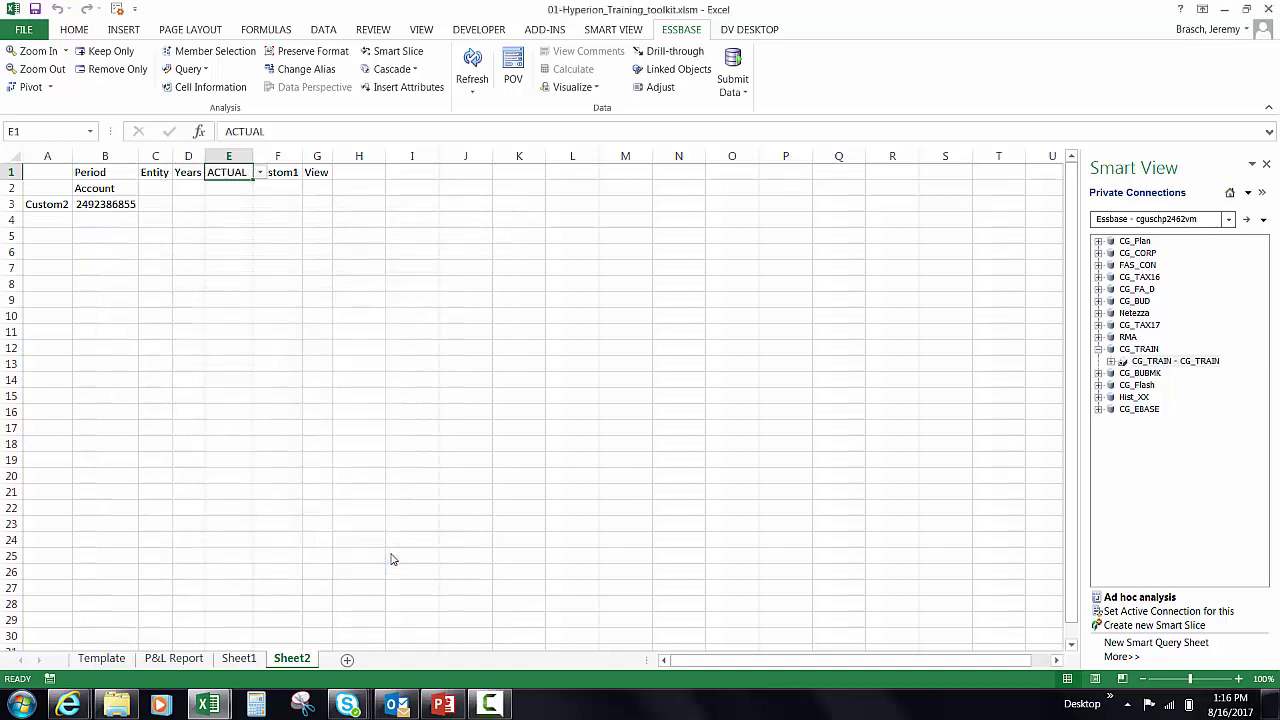
# Refresh the ad hoc grid and check the data value in cell B3
pyautogui.click(45, 257)
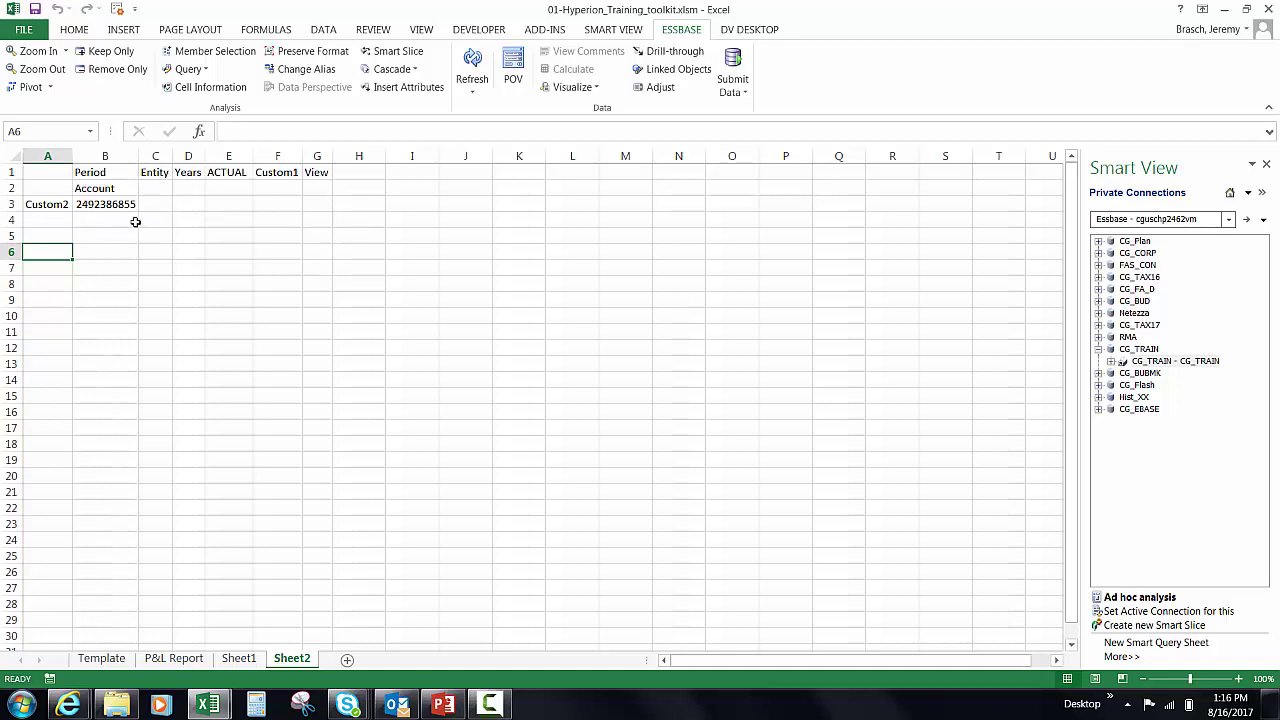
pyautogui.click(469, 70)
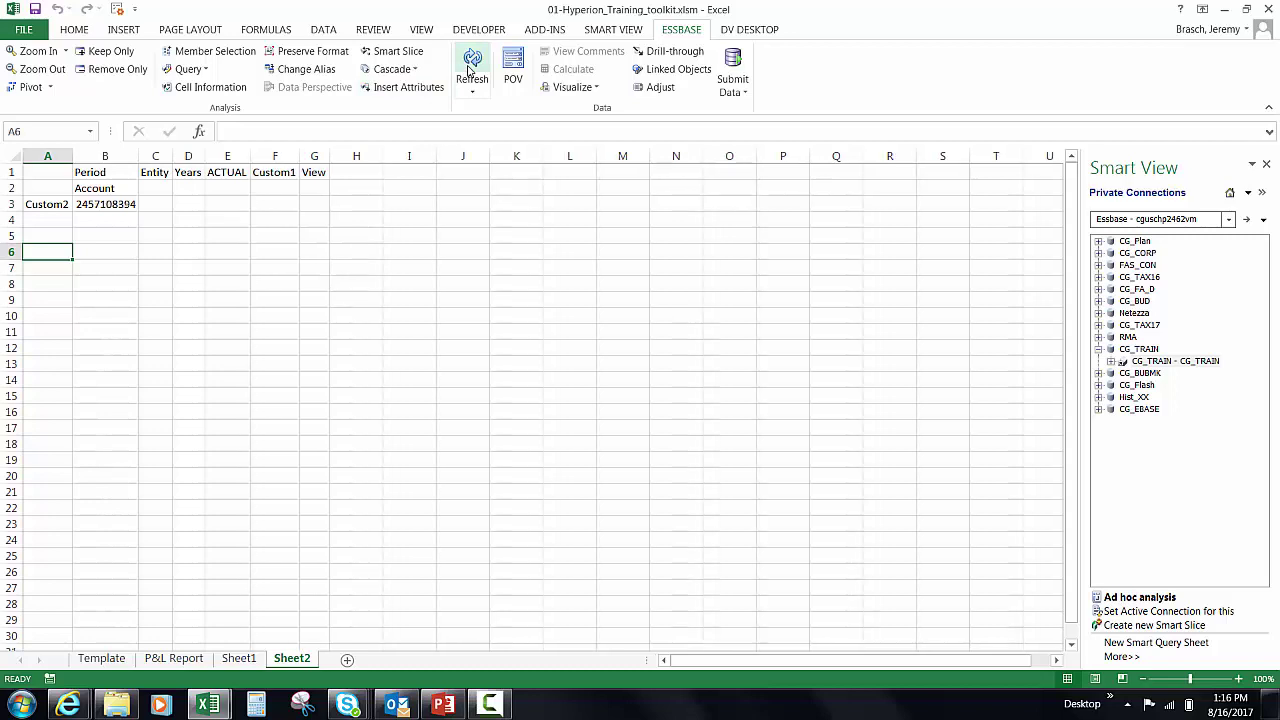
pyautogui.click(120, 206)
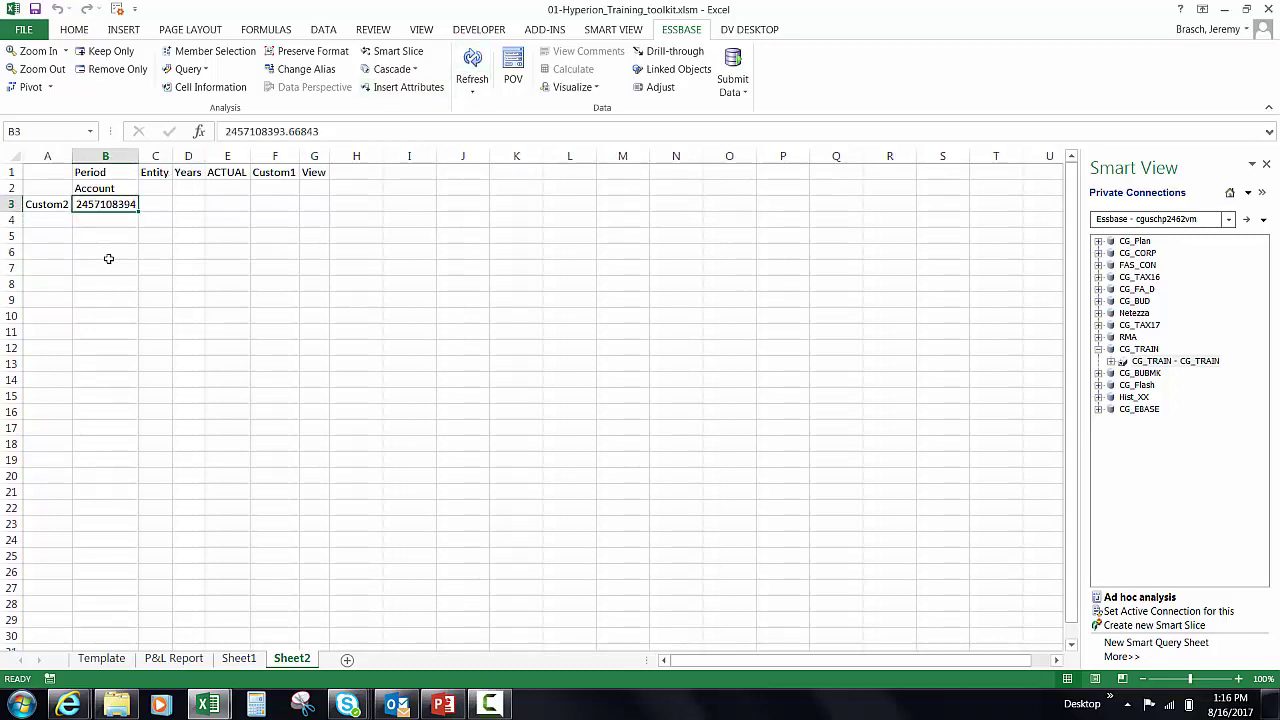
# Set the Period member to P02 and the Entity member to Compass1 in row 1
pyautogui.click(116, 173)
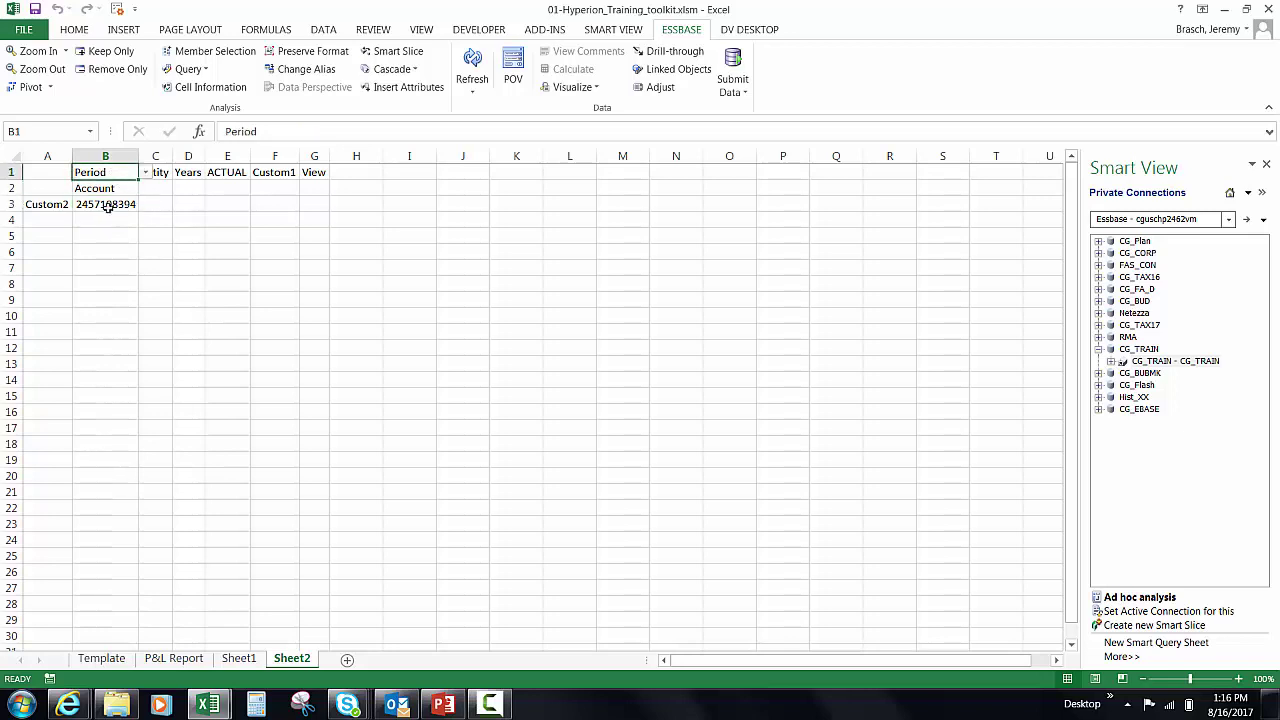
pyautogui.write('P02')
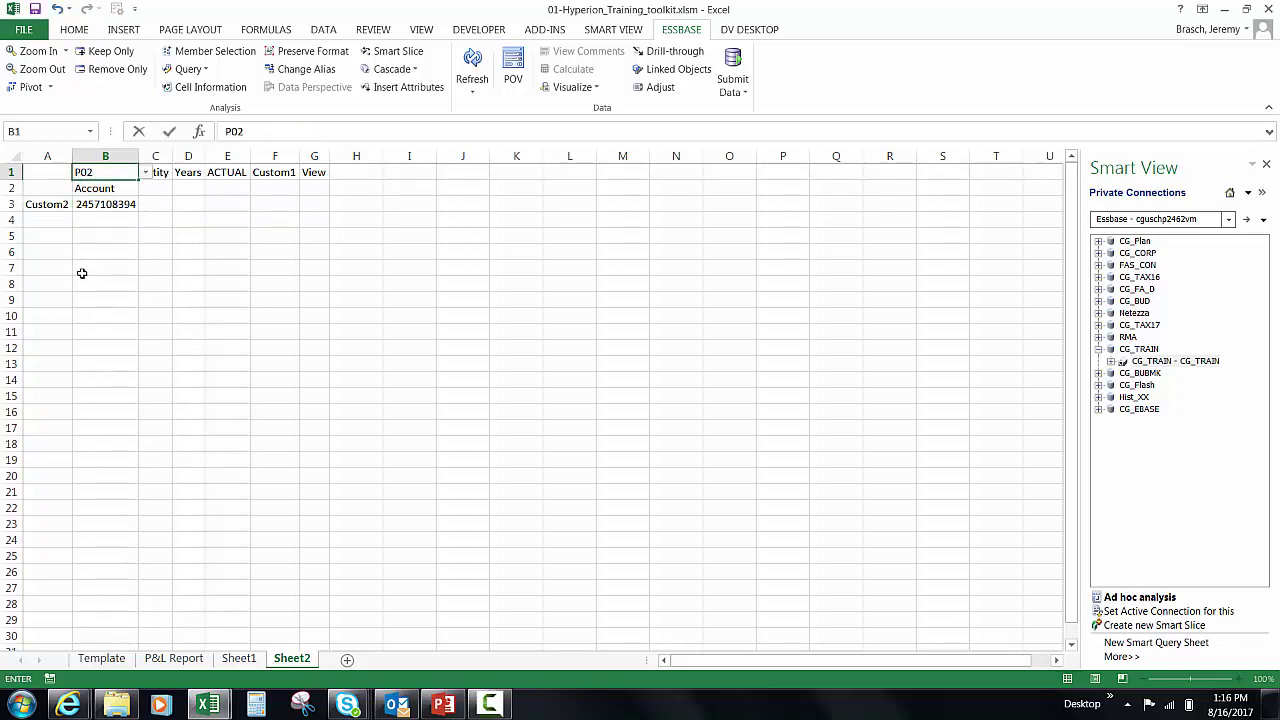
pyautogui.press('Tab')
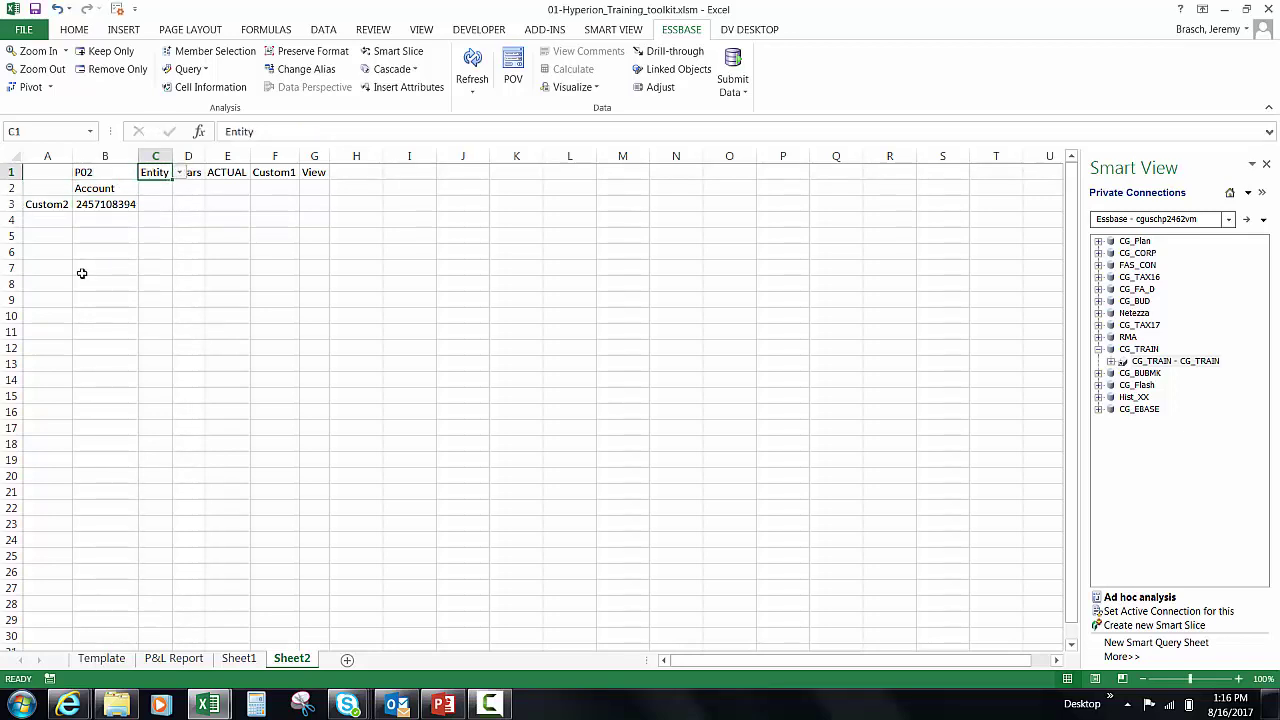
pyautogui.write('Comp')
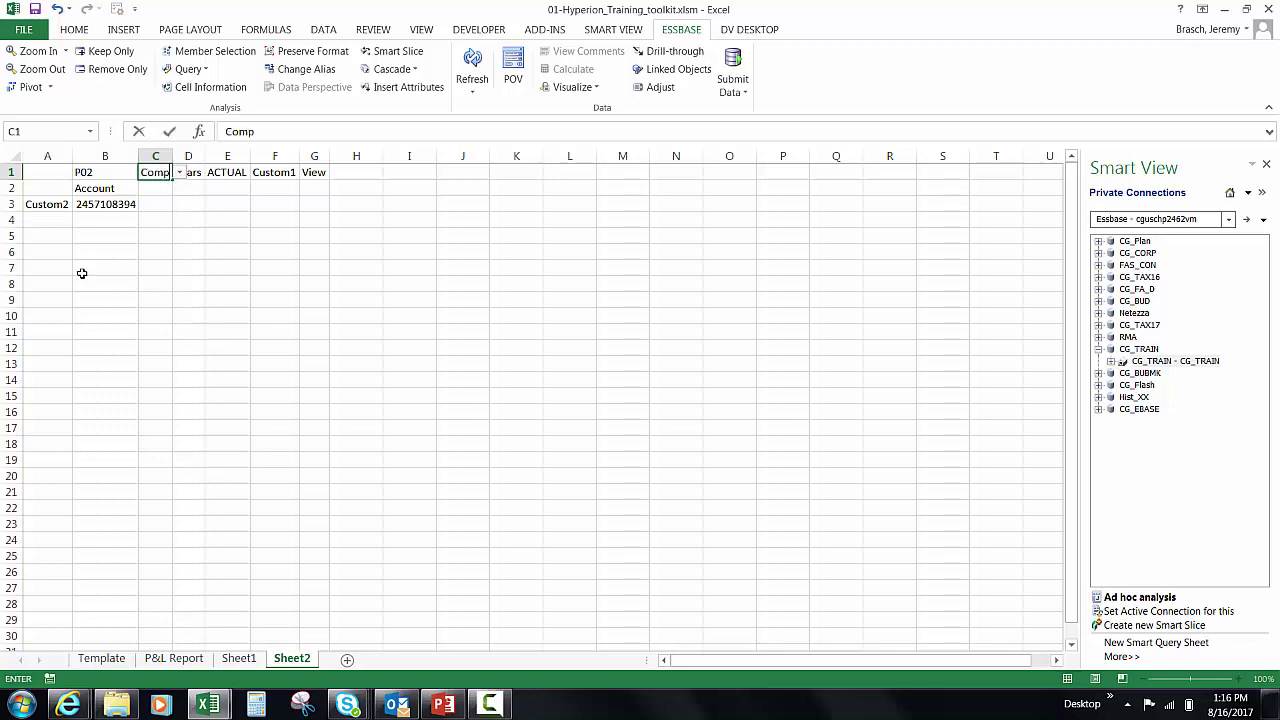
pyautogui.write('ass1')
pyautogui.press('Tab')
# Set the Years member to FY2017 and the Custom1 member to TOPC1 in row 1, keeping ACTUAL as the scenario
pyautogui.write('F')
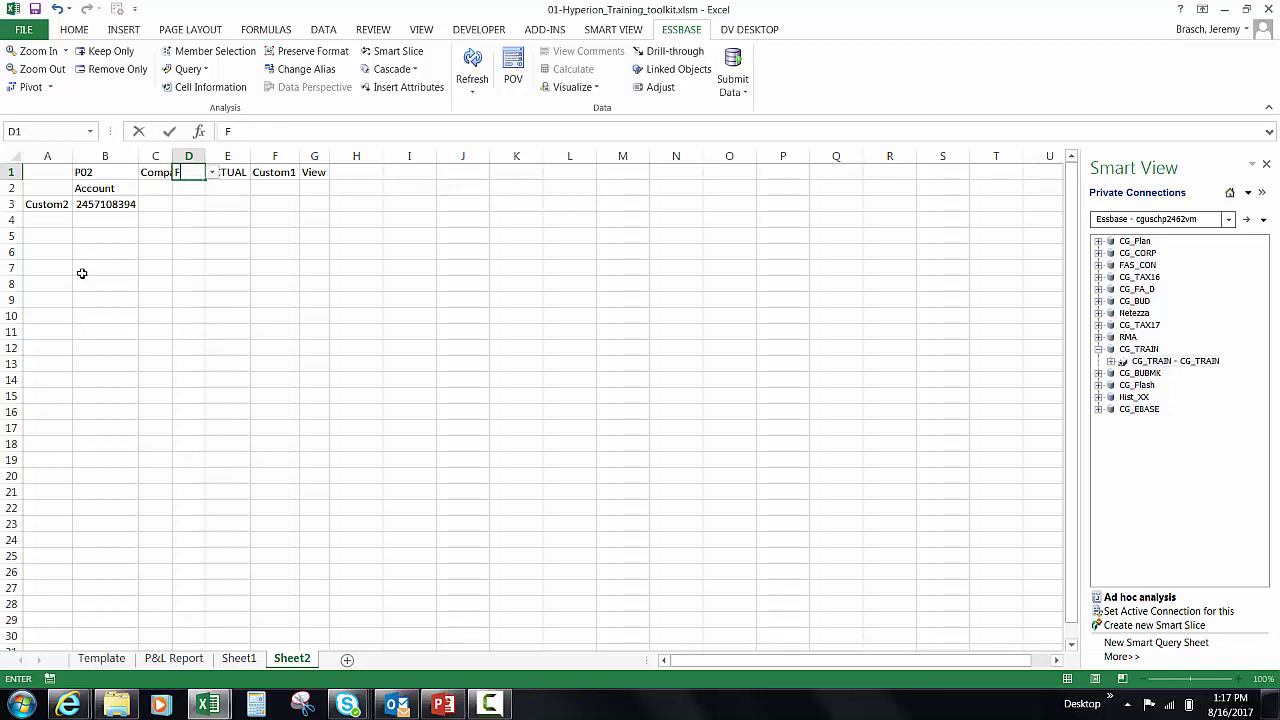
pyautogui.write('Y2017')
pyautogui.press('Tab')
pyautogui.write('ACTUAL')
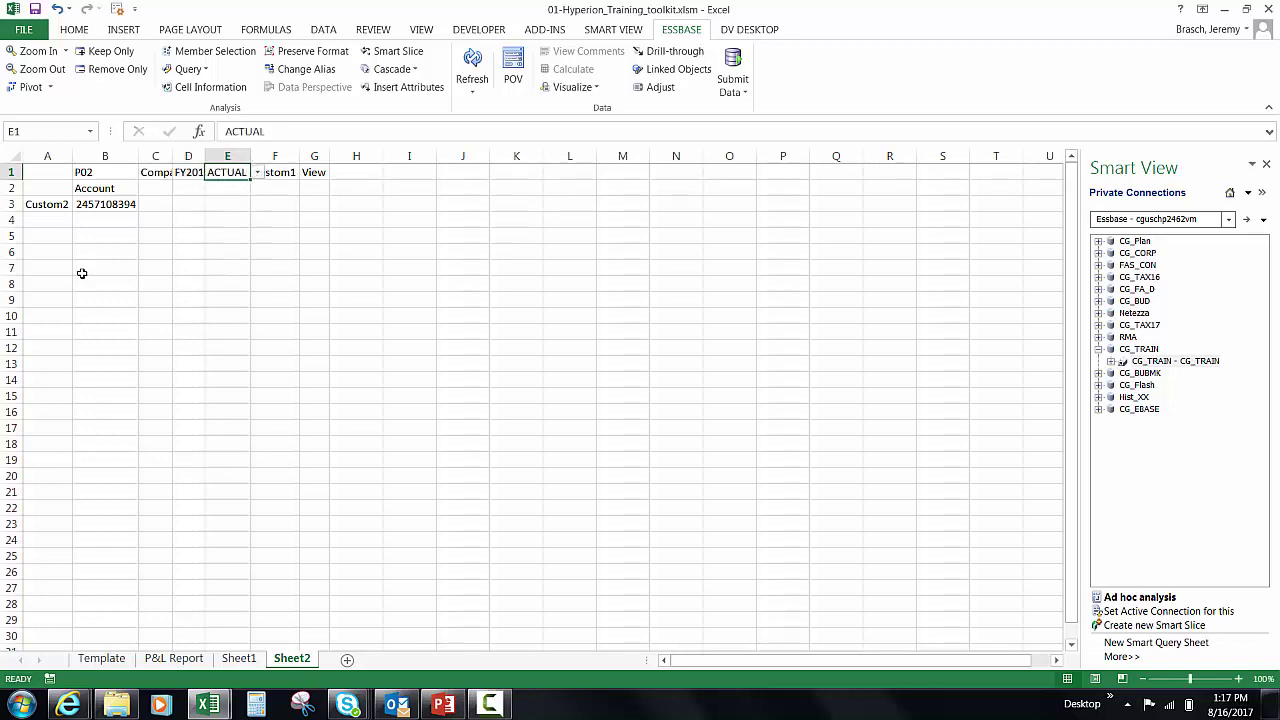
pyautogui.press('Tab')
pyautogui.write('TOP')
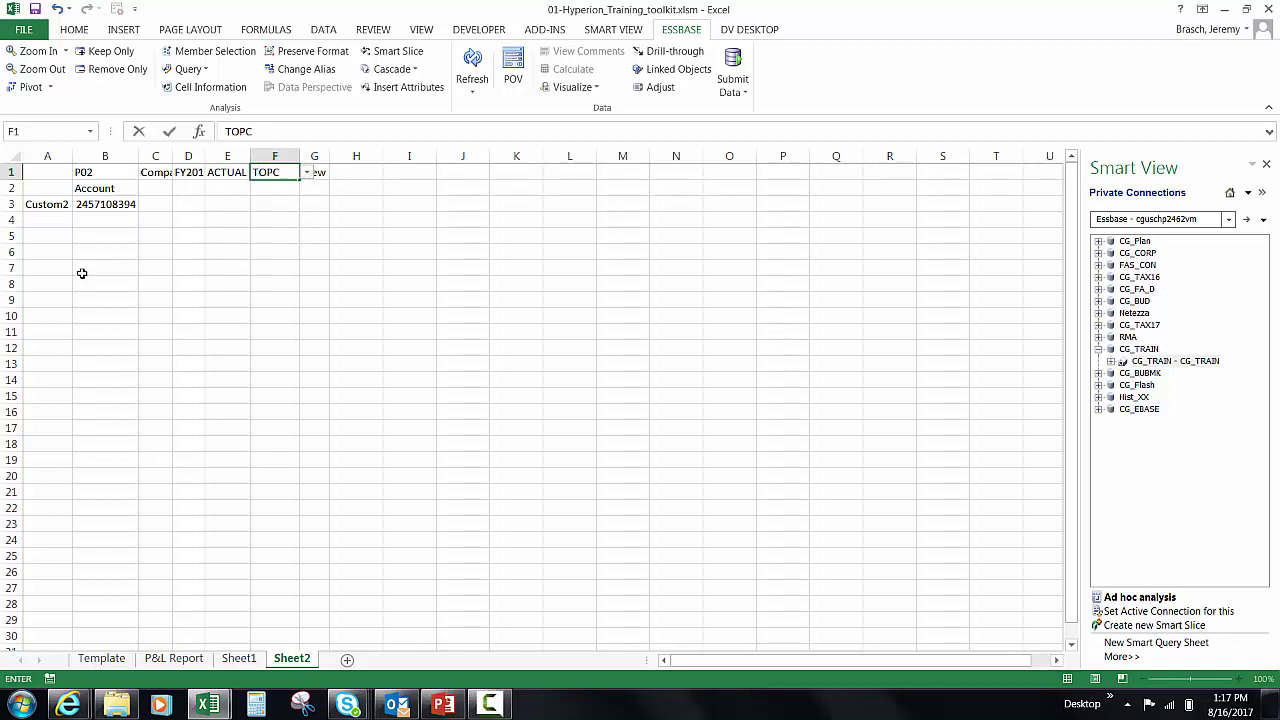
pyautogui.write('C1')
pyautogui.press('Tab')
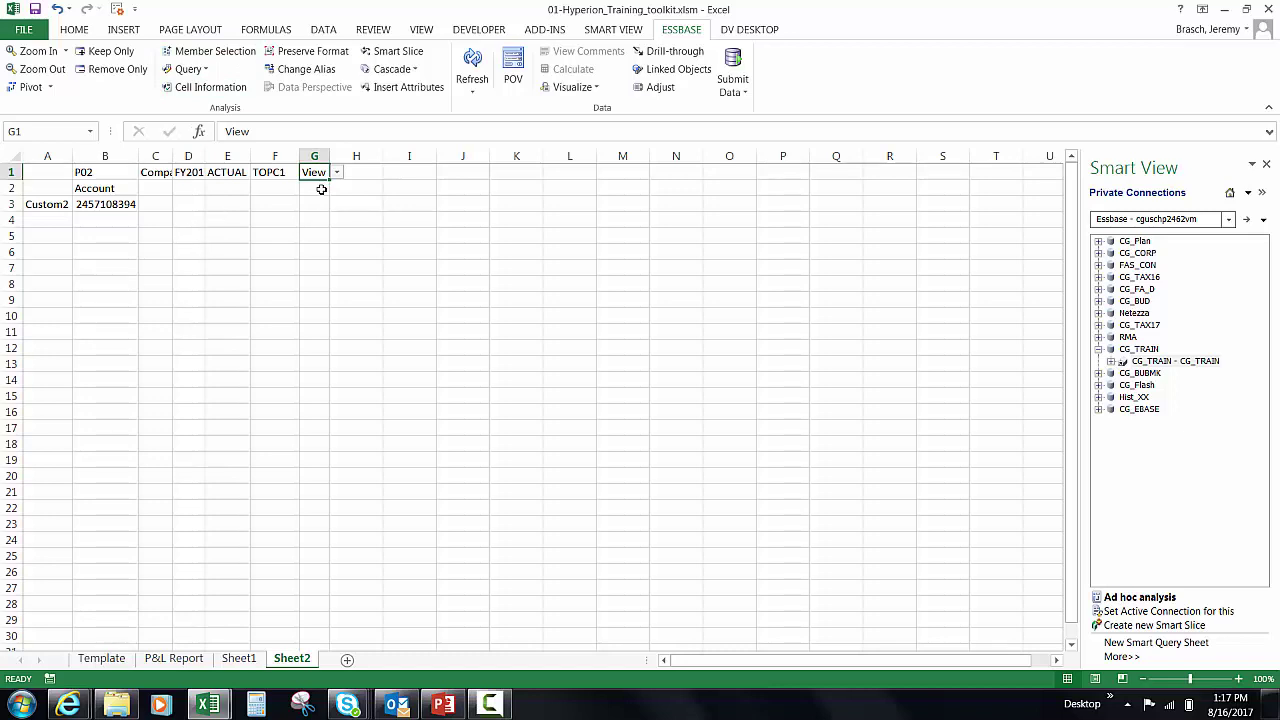
# Replace the View dimension in cell G1 with the Periodic member using Member Selection, and fit column G to its contents
pyautogui.click(213, 57)
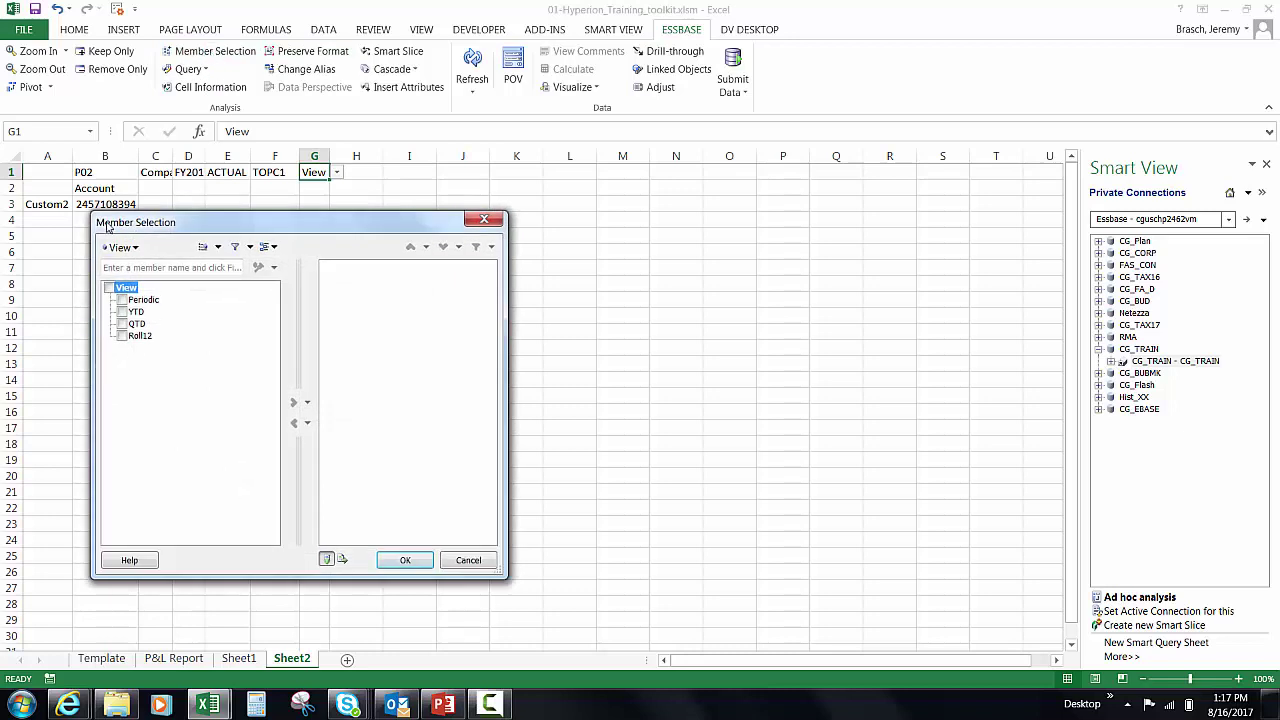
pyautogui.click(122, 300)
pyautogui.click(293, 402)
pyautogui.click(403, 563)
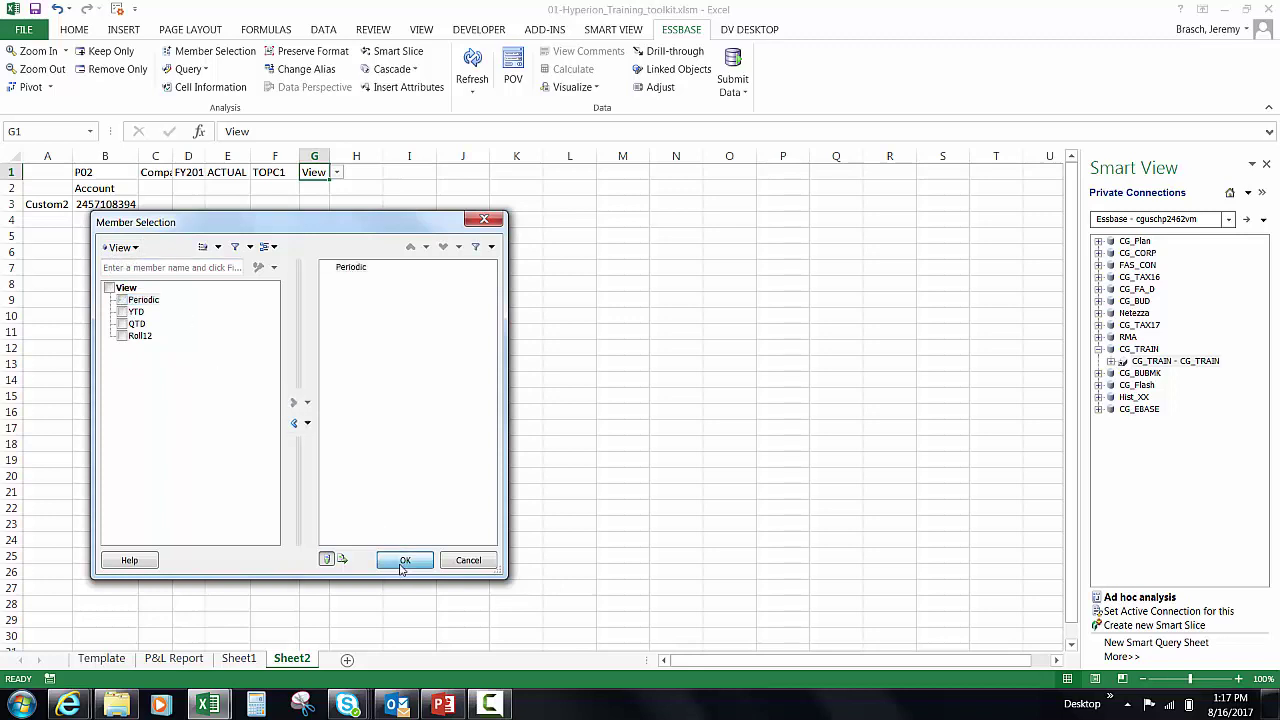
pyautogui.doubleClick(330, 156)
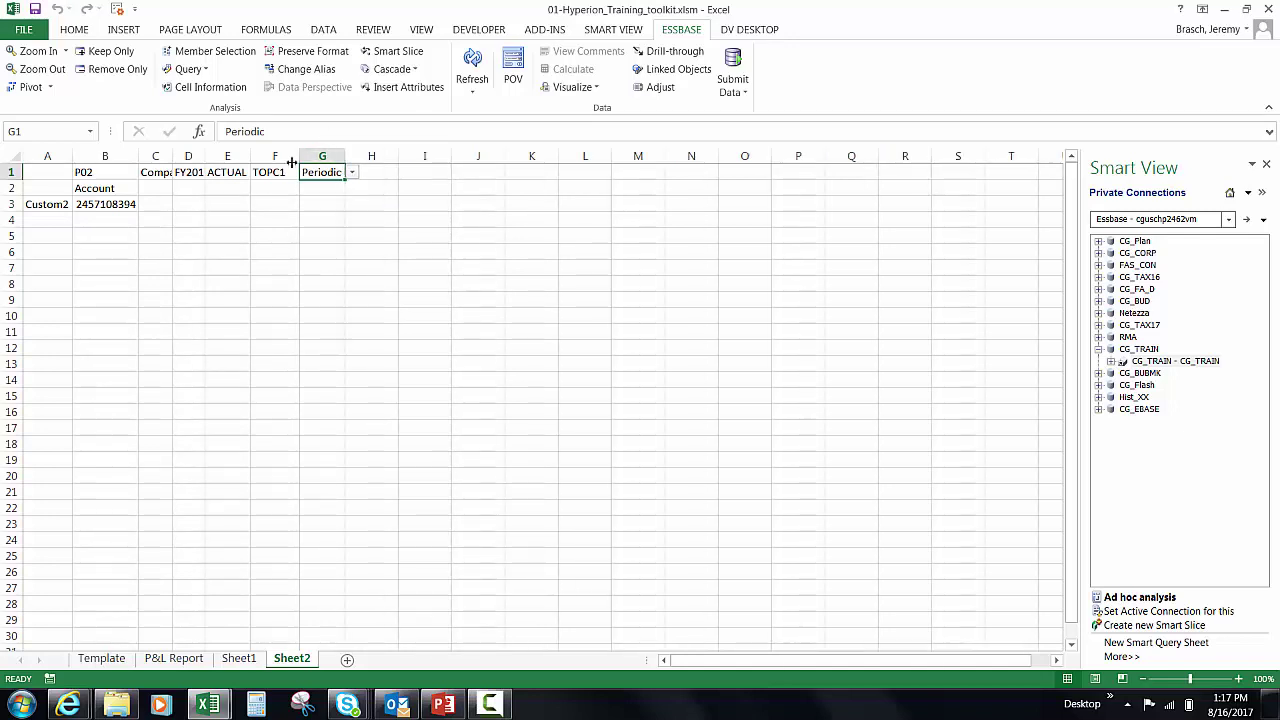
# Replace the Account dimension in cell B2 with PL_REVENUE, found under PL_NetIncome, PL_PBIT and PL_OPPROF in Member Selection
pyautogui.click(110, 190)
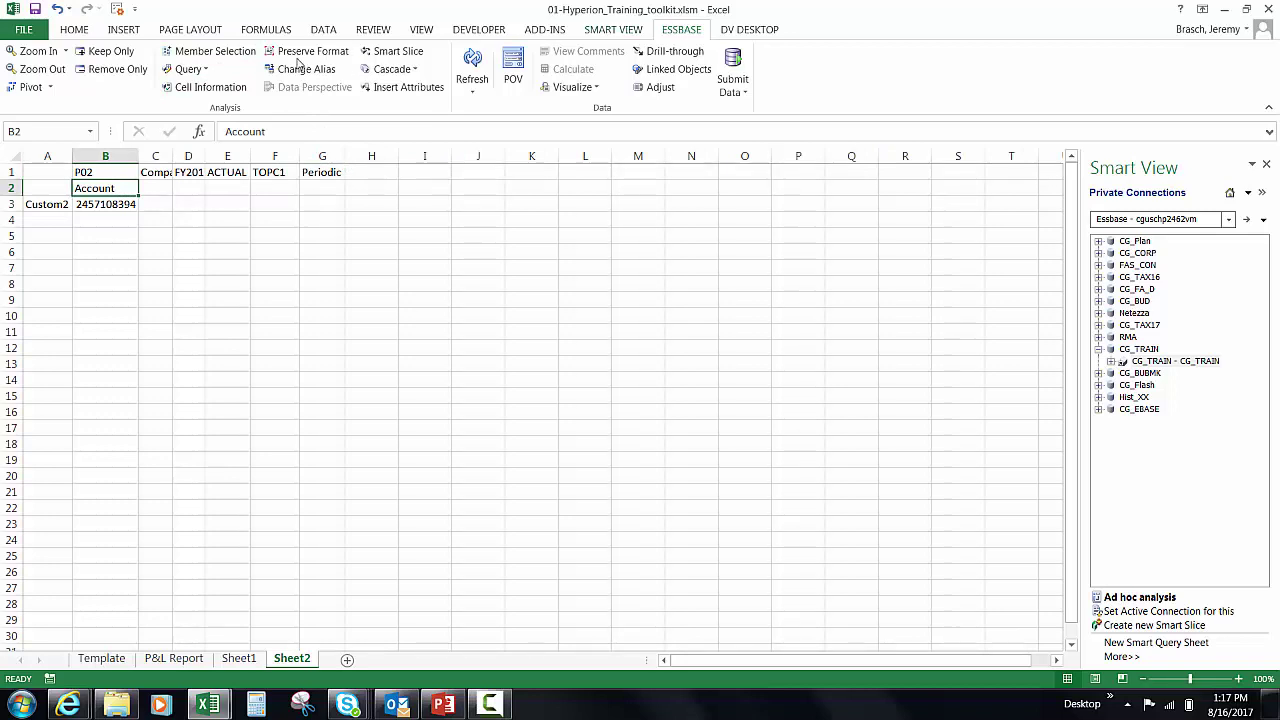
pyautogui.click(210, 51)
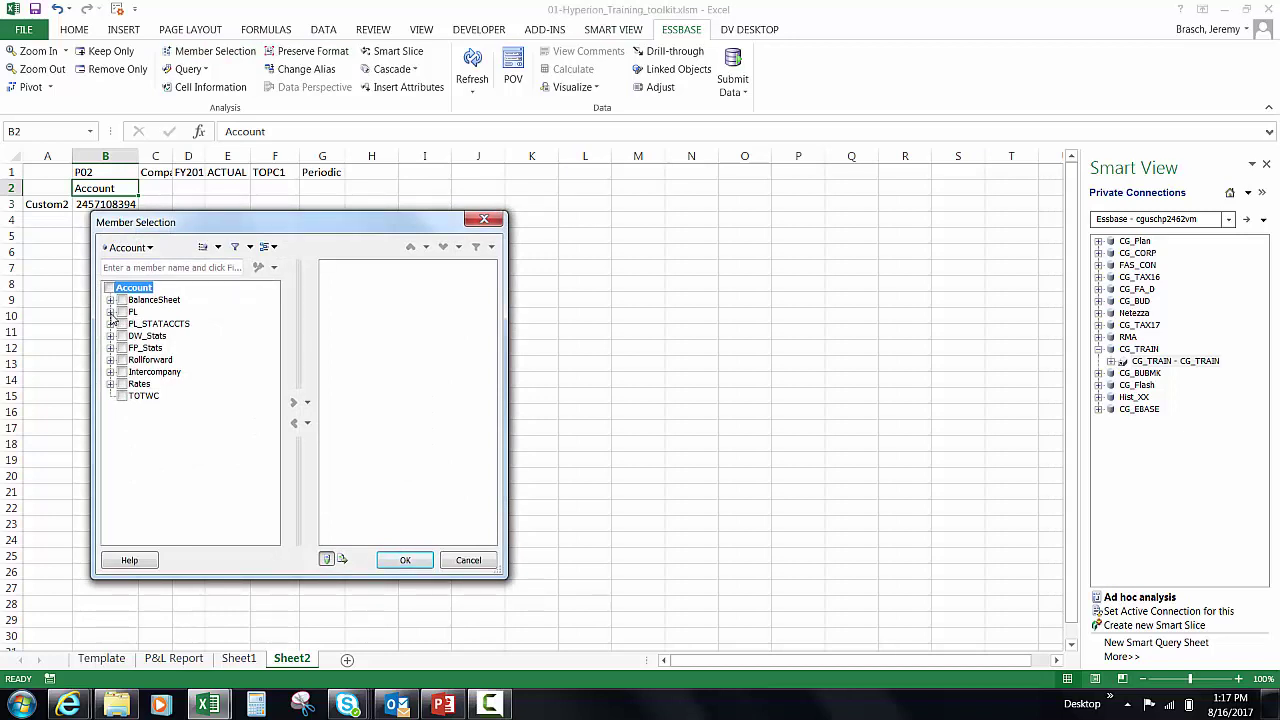
pyautogui.click(111, 312)
pyautogui.click(122, 324)
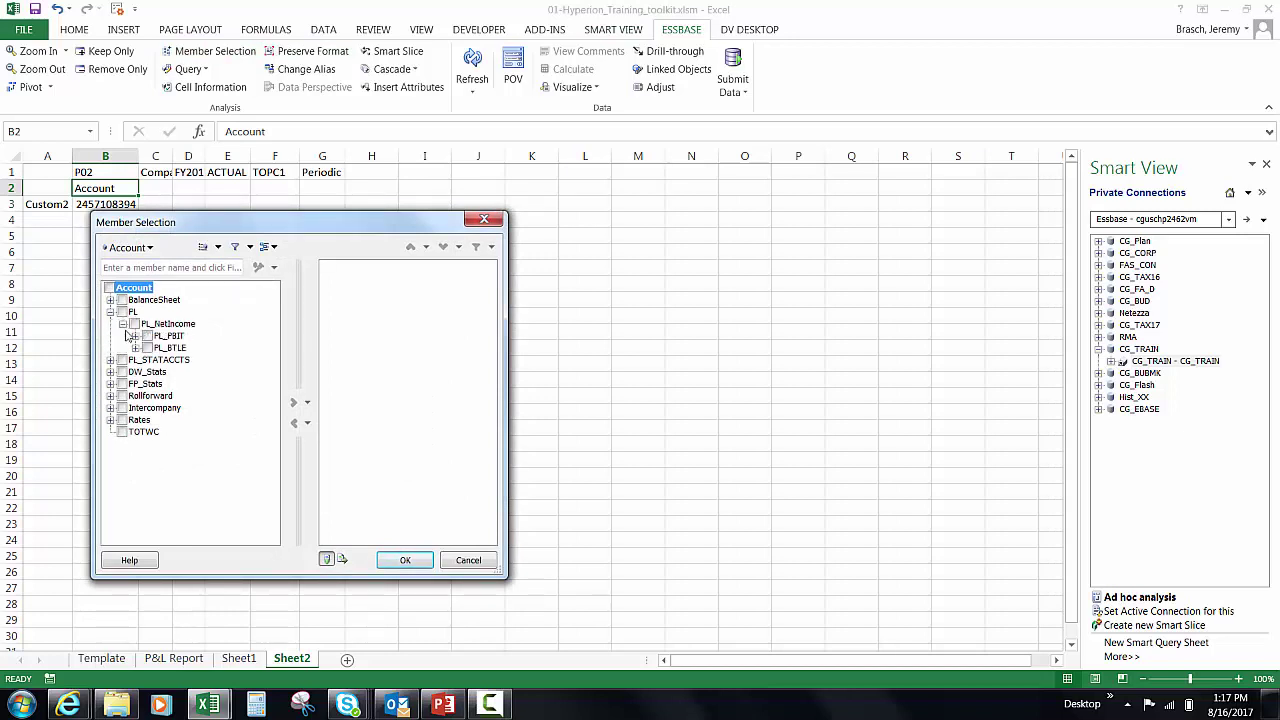
pyautogui.click(134, 337)
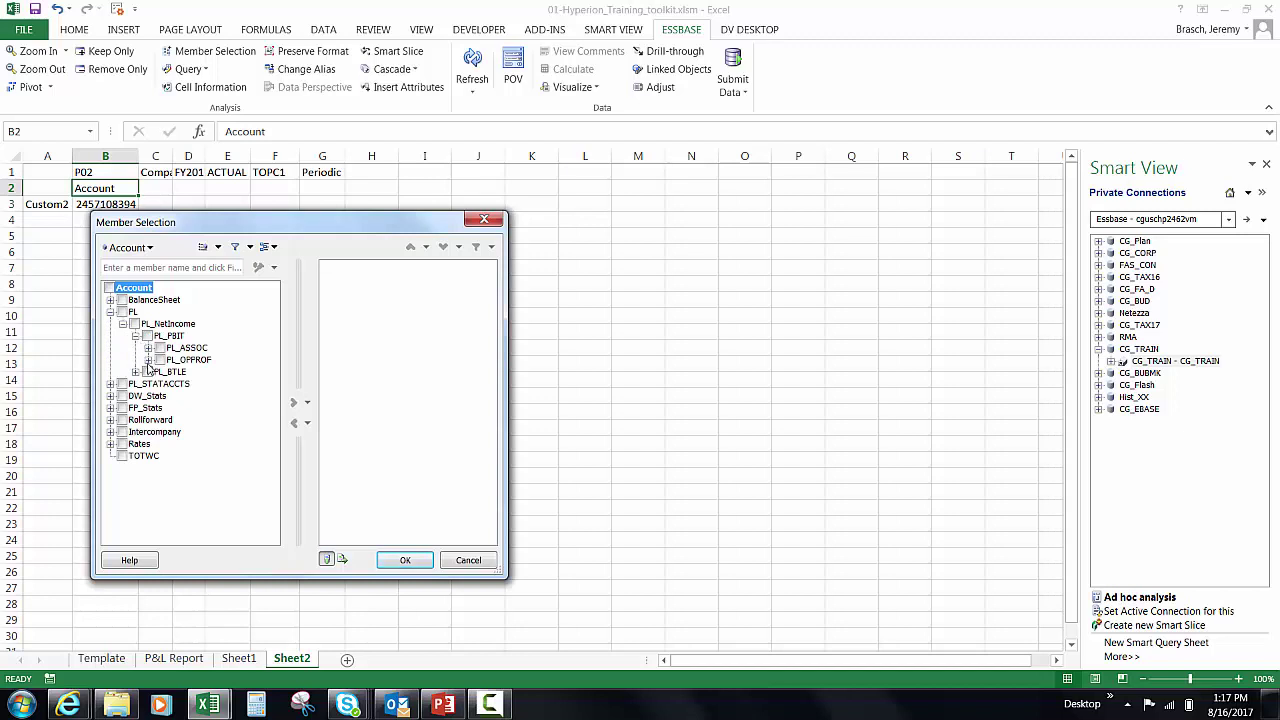
pyautogui.click(148, 360)
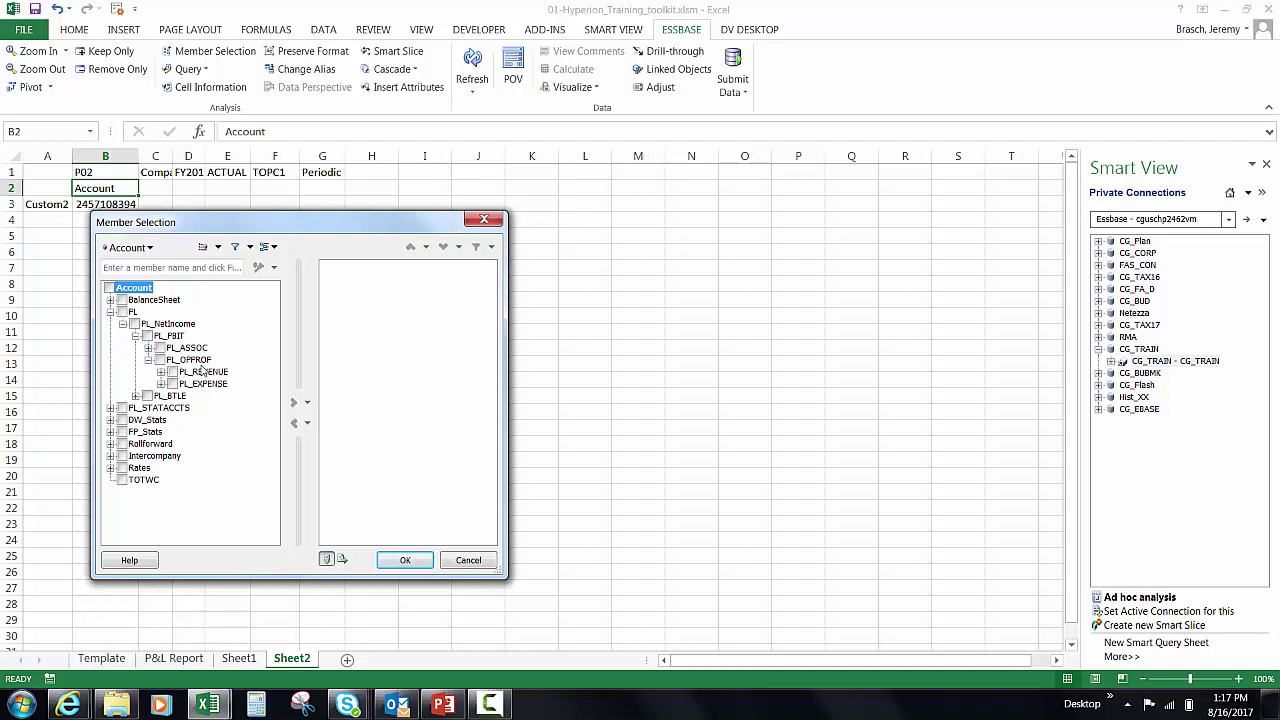
pyautogui.click(172, 372)
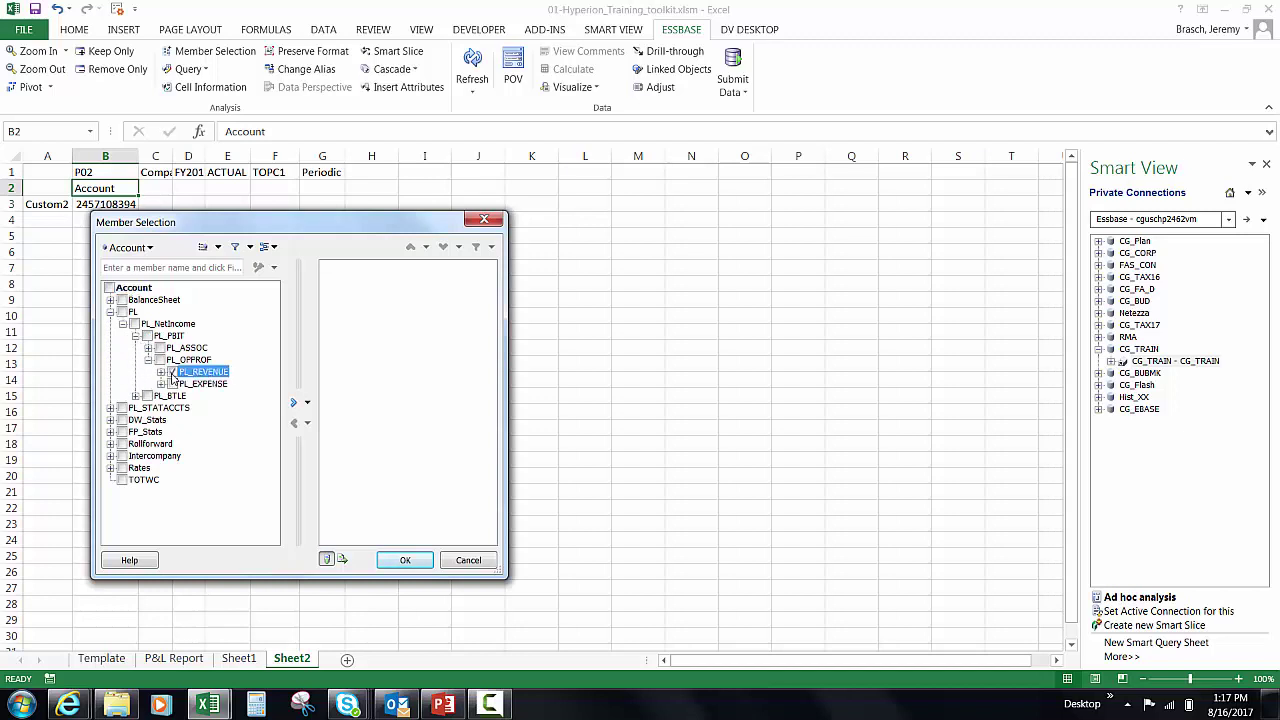
pyautogui.click(293, 403)
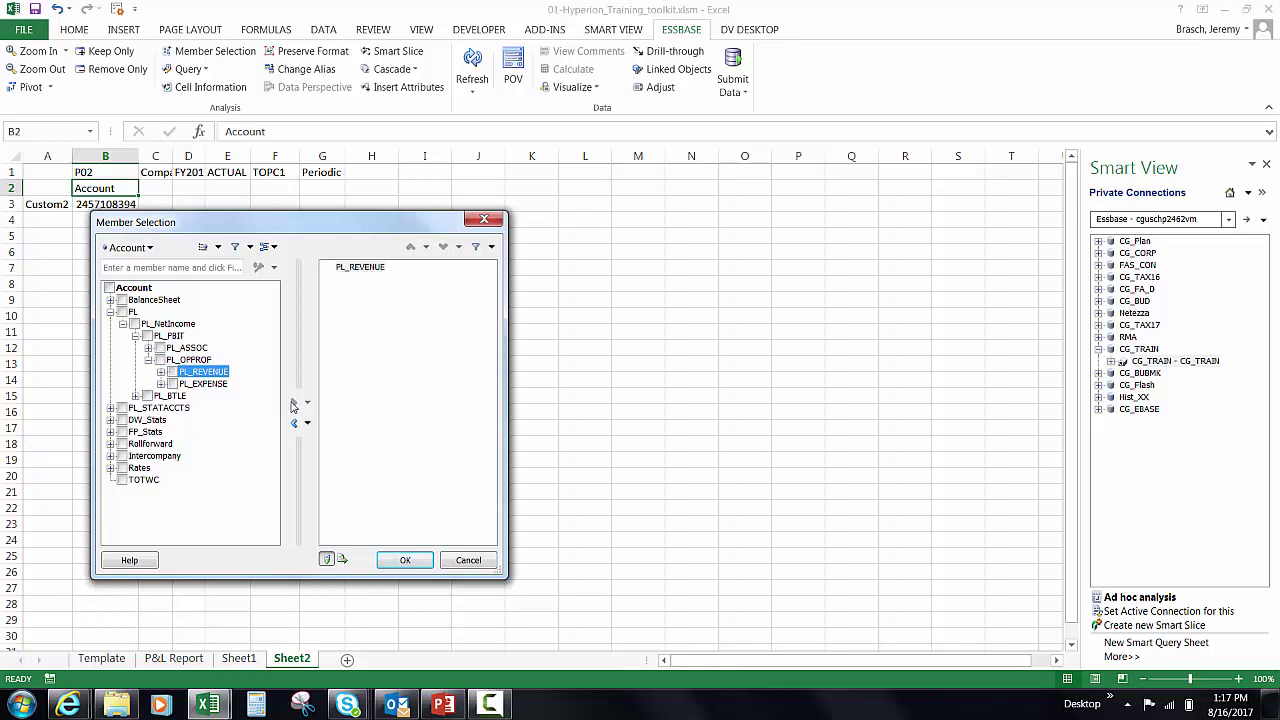
pyautogui.click(416, 568)
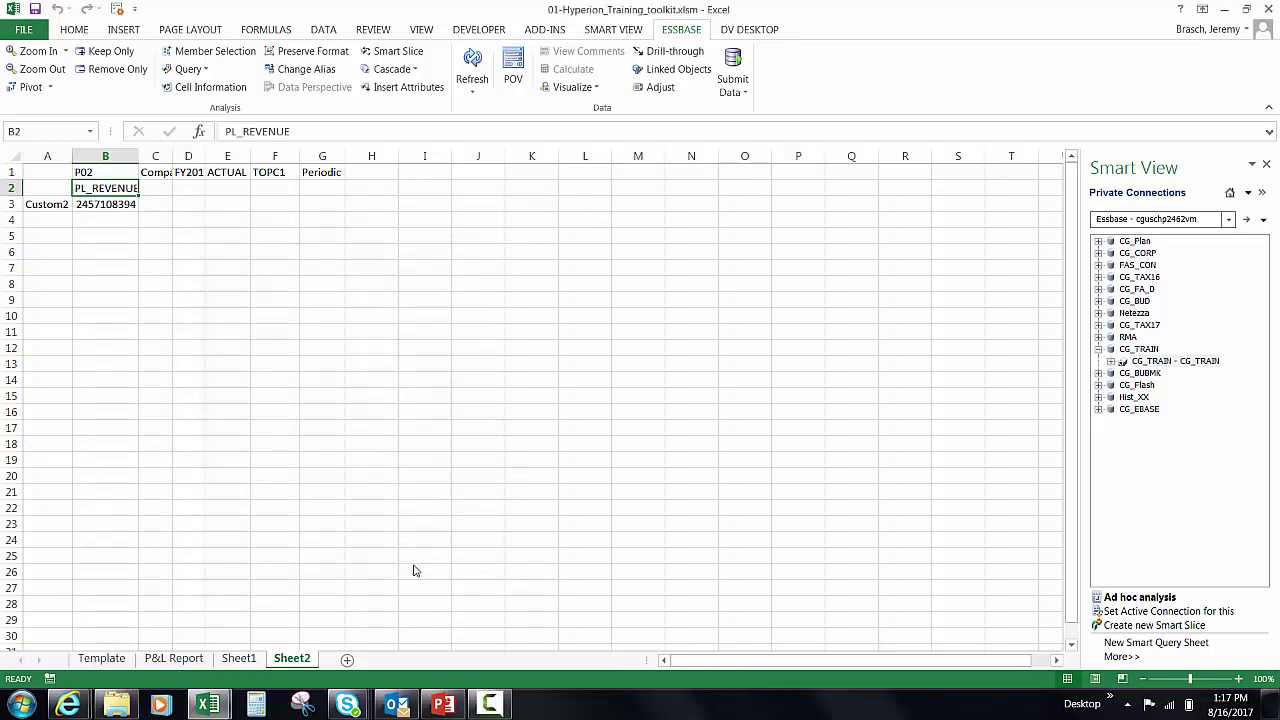
# Replace the Custom2 dimension in cell A3 with the member TOPC2
pyautogui.click(47, 203)
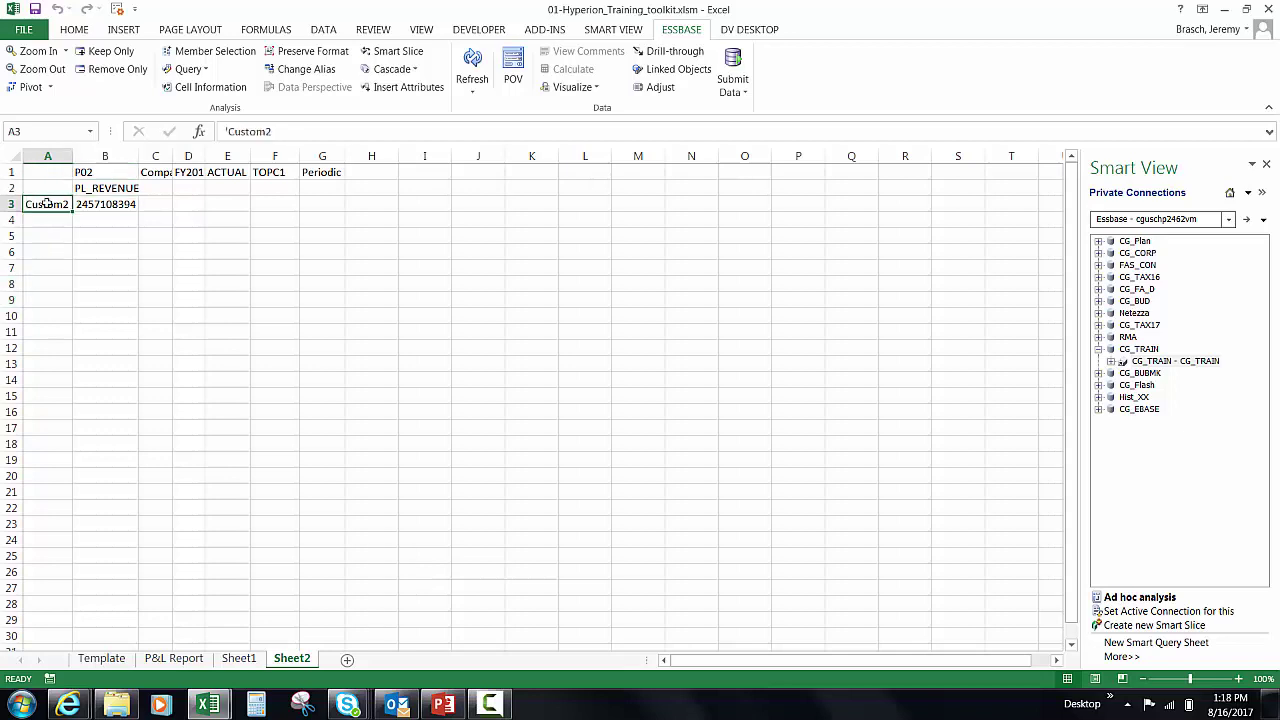
pyautogui.write('TOPC')
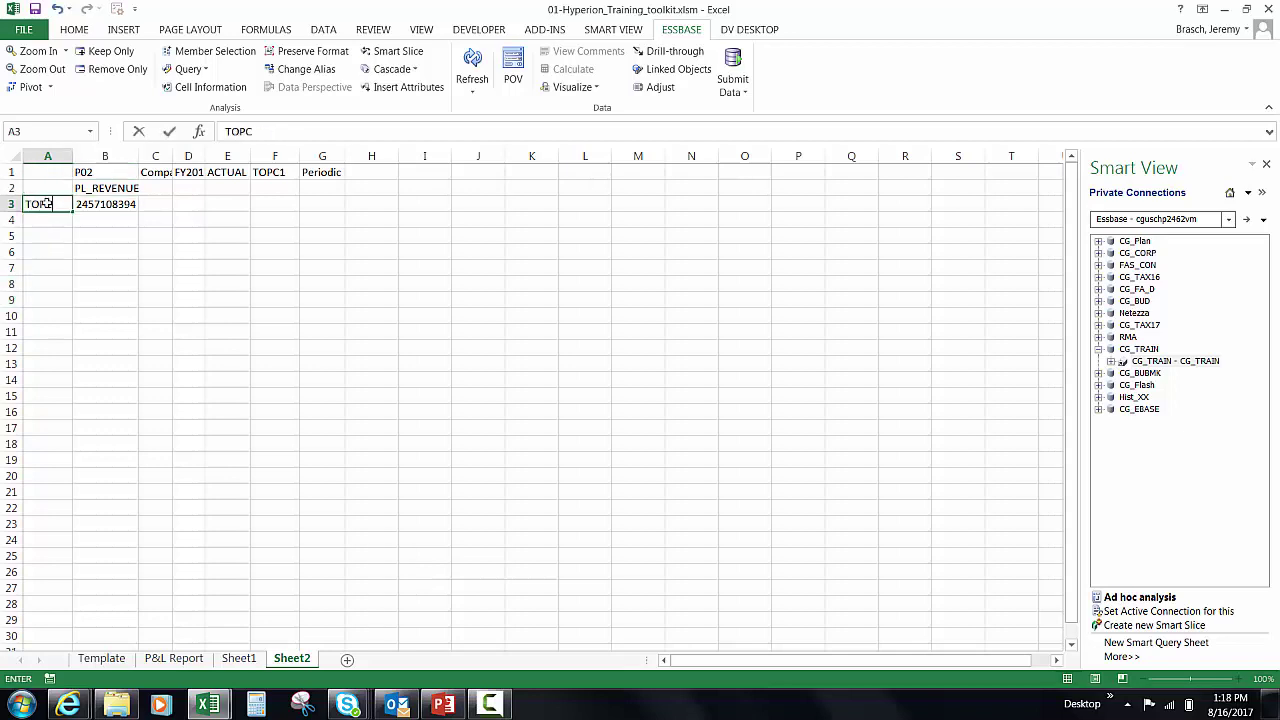
pyautogui.write('2')
pyautogui.press('Return')
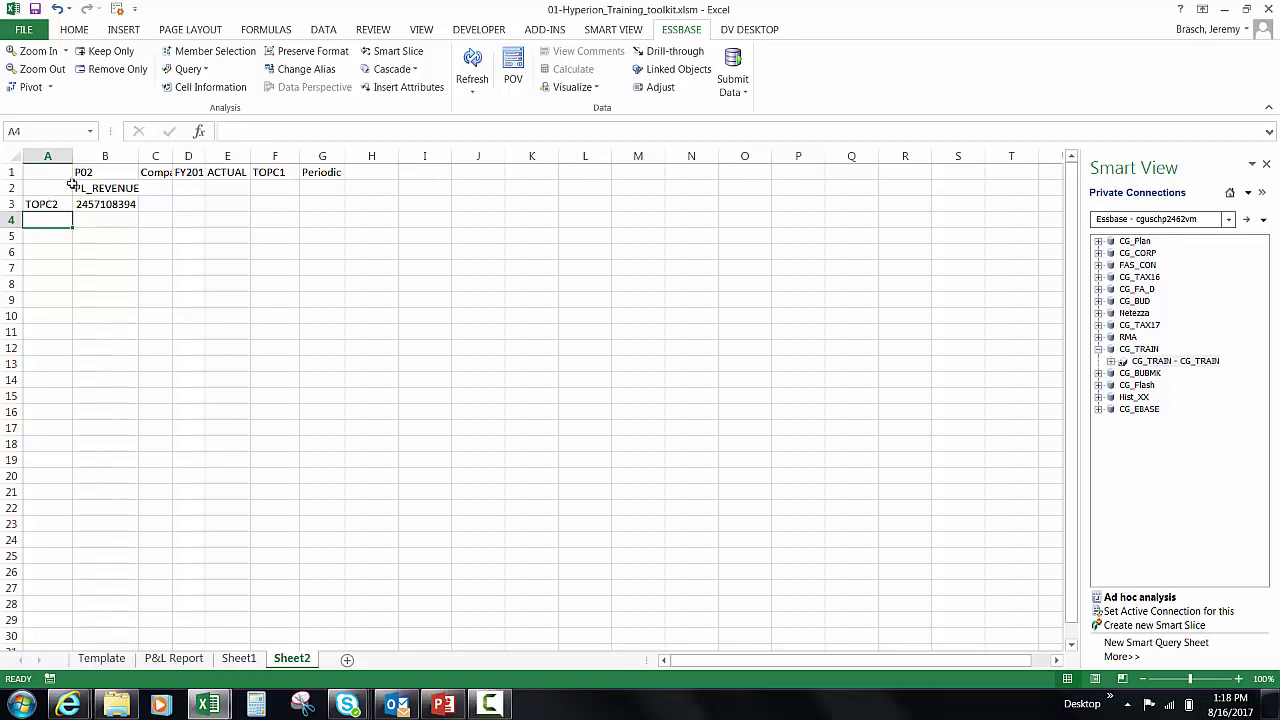
# Apply the comma number style to the data value in cell B3 and fit column C to its contents
pyautogui.click(90, 205)
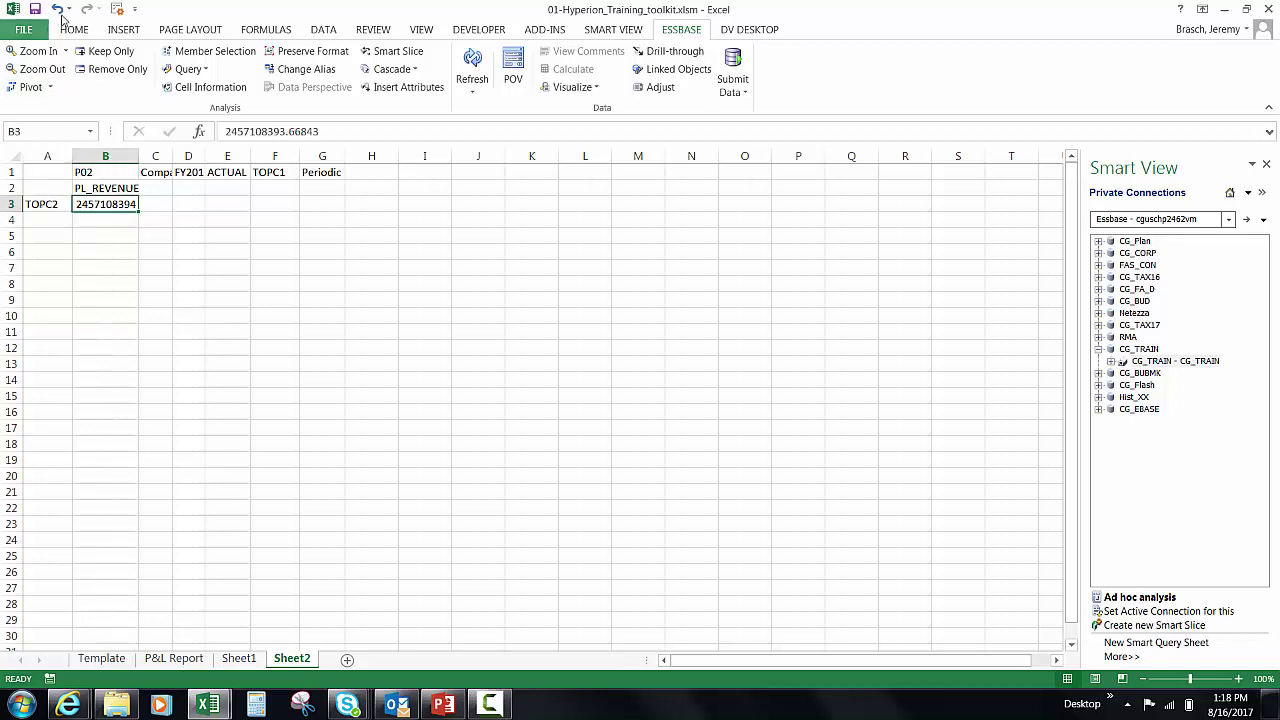
pyautogui.click(74, 29)
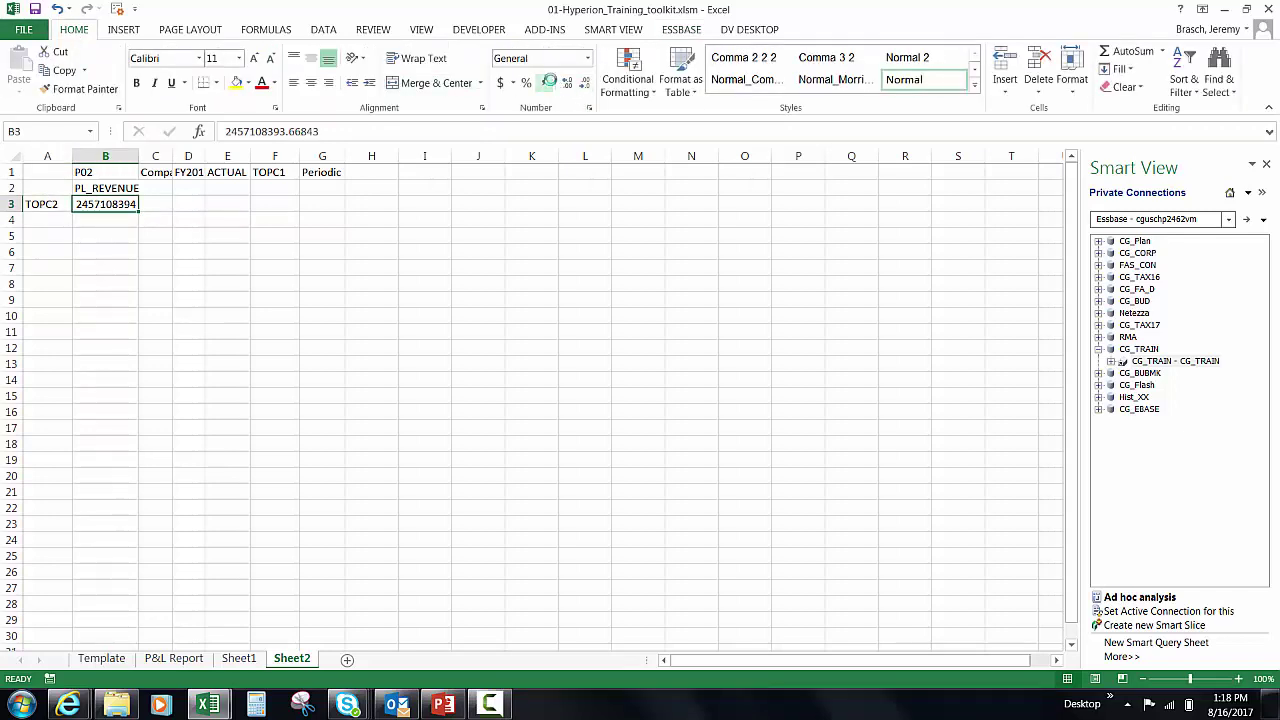
pyautogui.click(544, 83)
pyautogui.click(147, 287)
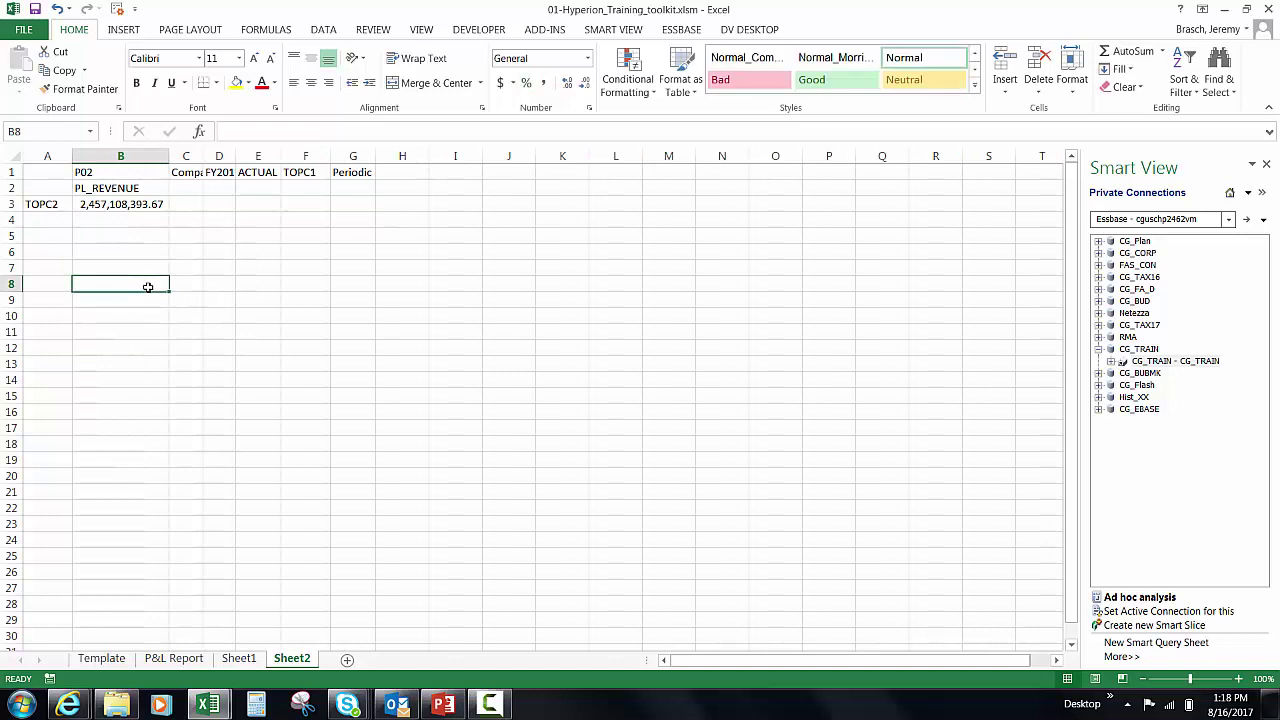
pyautogui.doubleClick(202, 157)
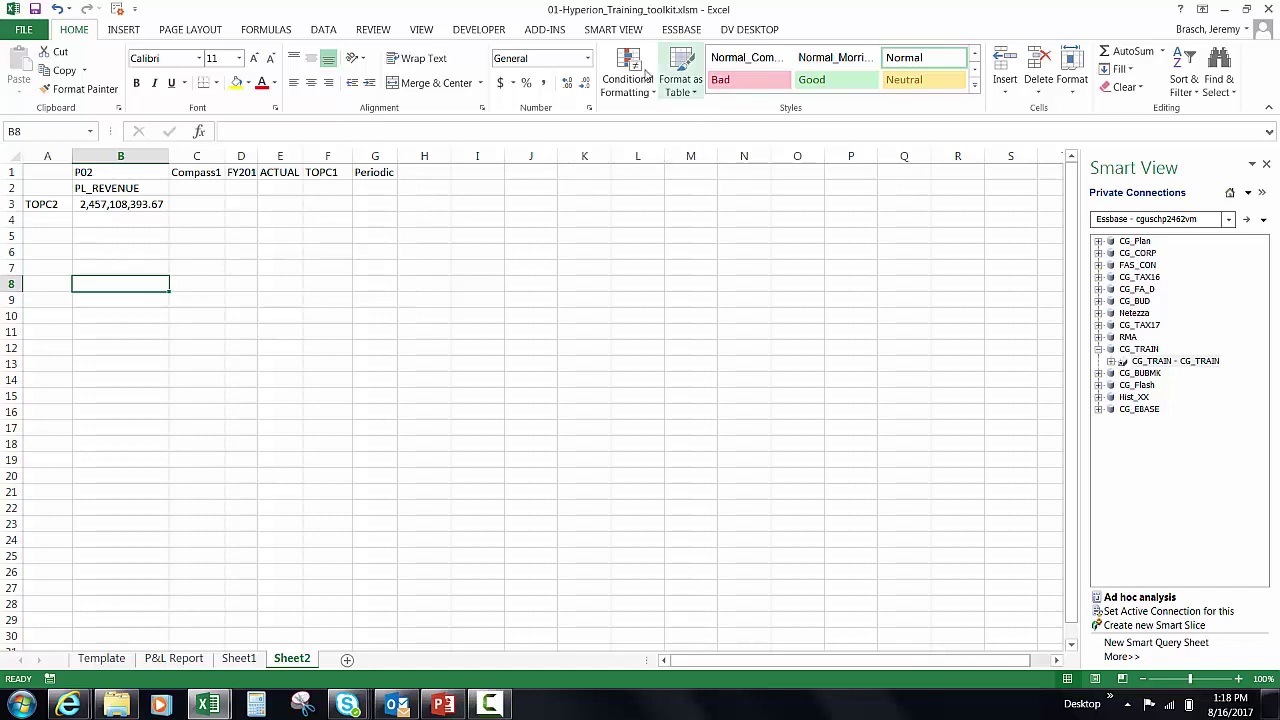
# Refresh the ad hoc grid with the chosen members and check the revenue value in cell B3
pyautogui.click(677, 31)
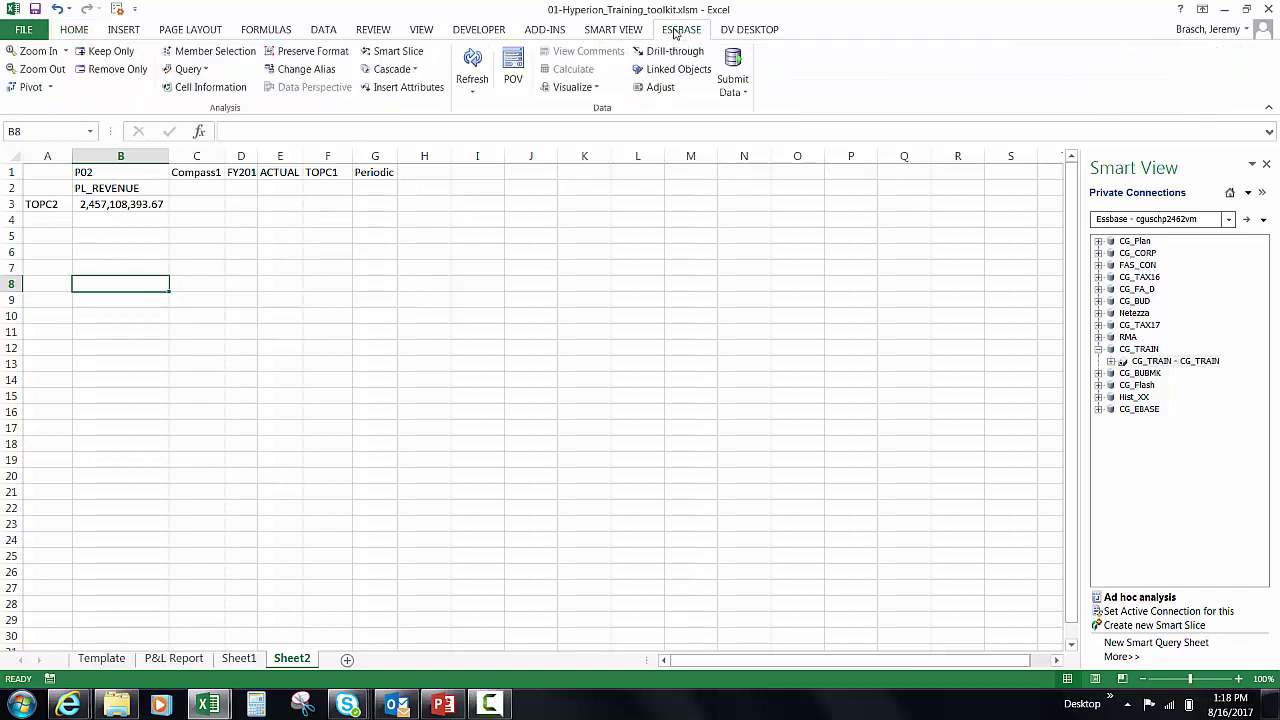
pyautogui.click(626, 31)
pyautogui.click(662, 31)
pyautogui.click(600, 32)
pyautogui.click(254, 66)
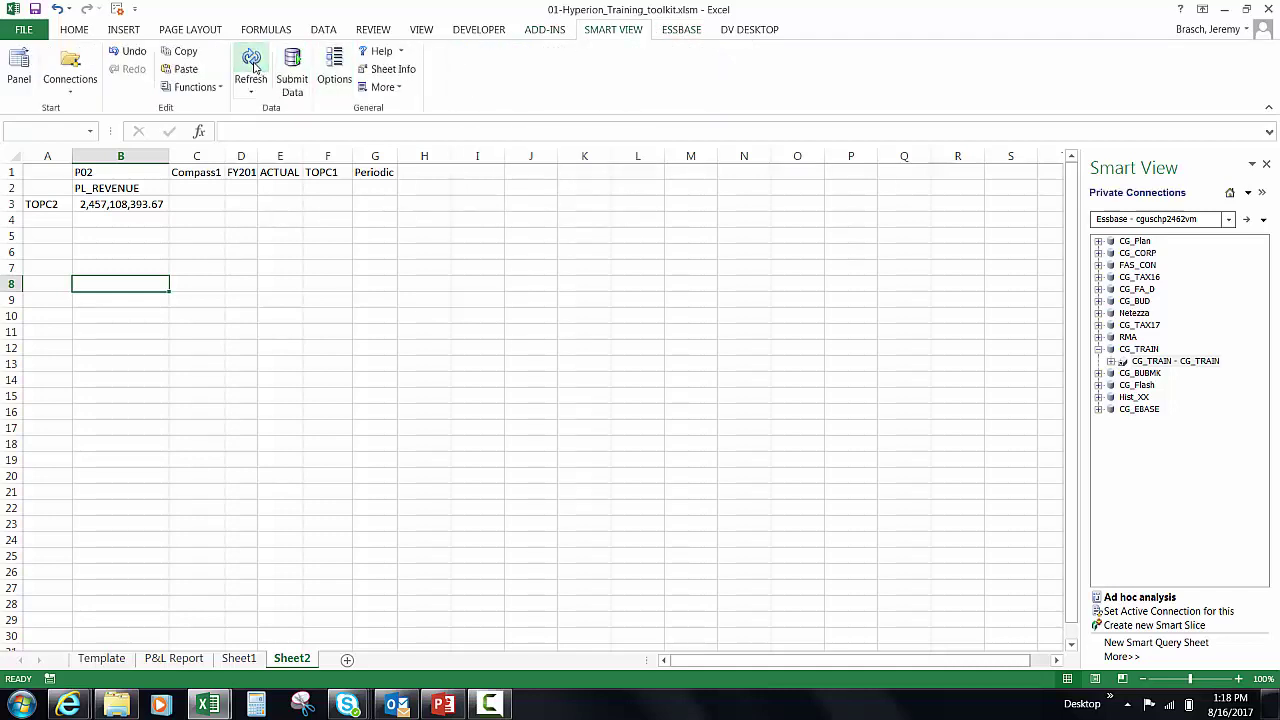
pyautogui.click(143, 206)
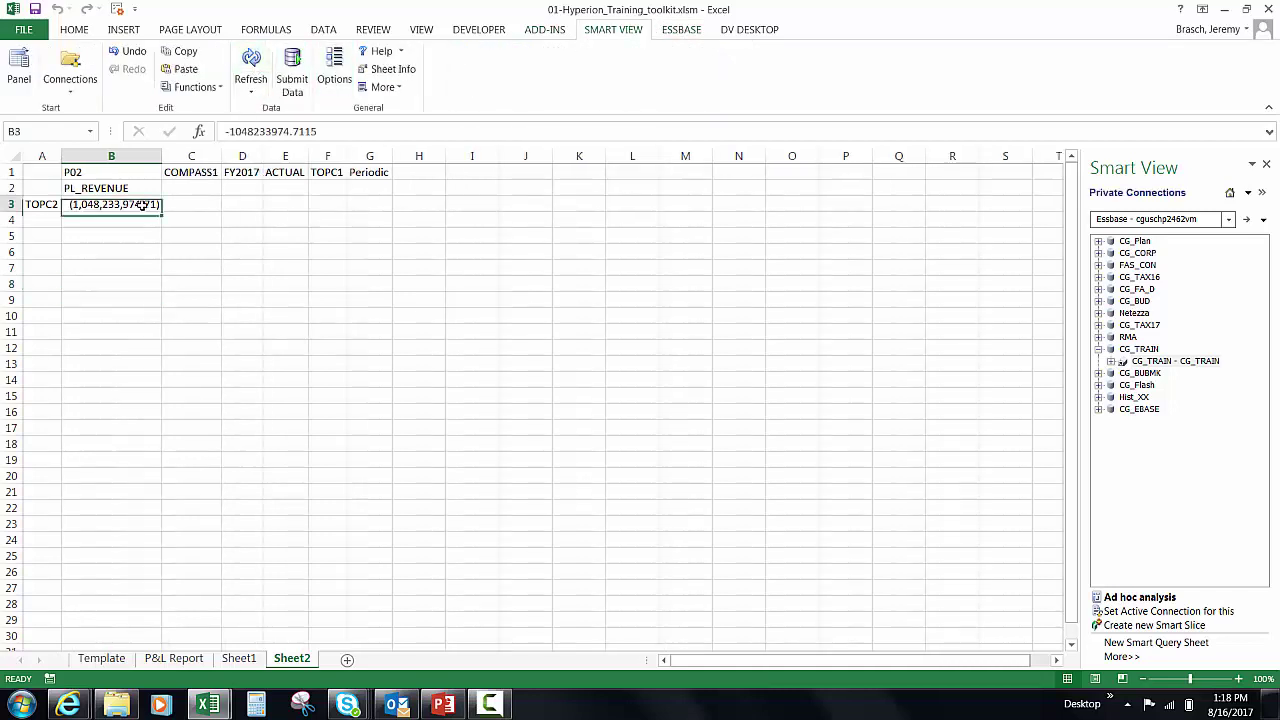
pyautogui.click(130, 285)
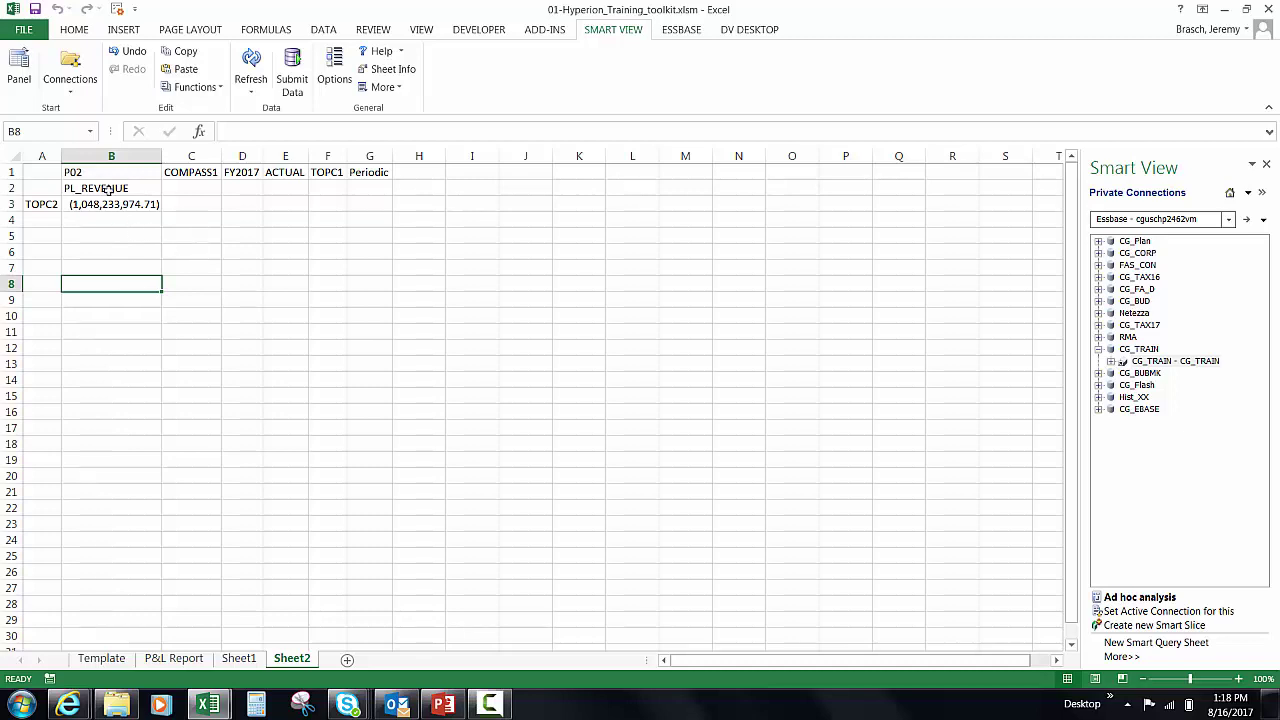
# Pivot the ACTUAL scenario member from the header row into the grid's row dimensions
pyautogui.click(287, 169)
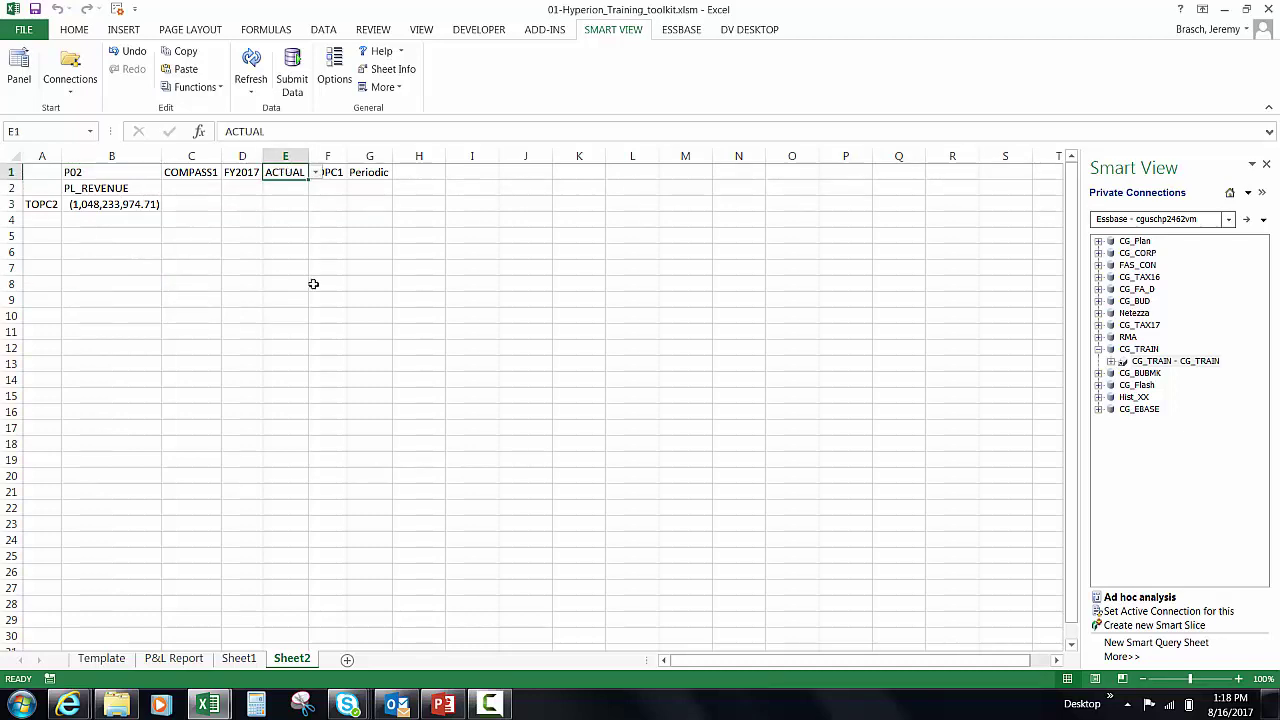
pyautogui.click(681, 30)
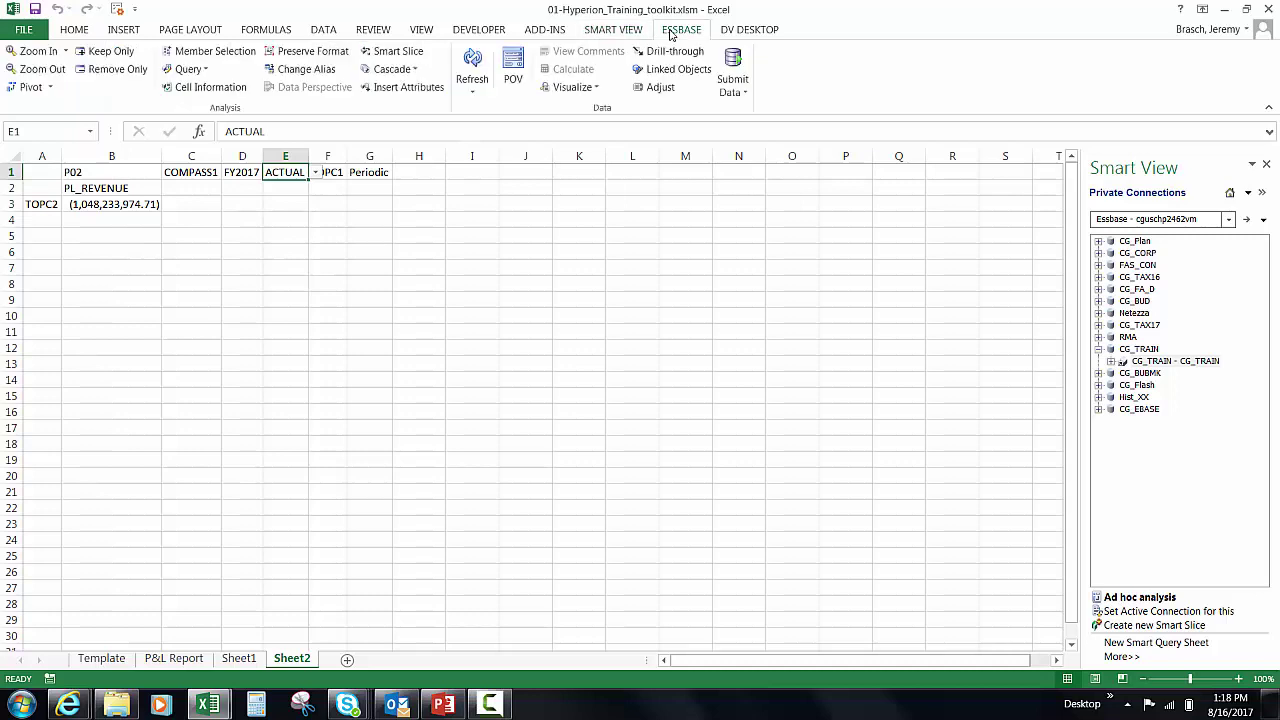
pyautogui.click(15, 88)
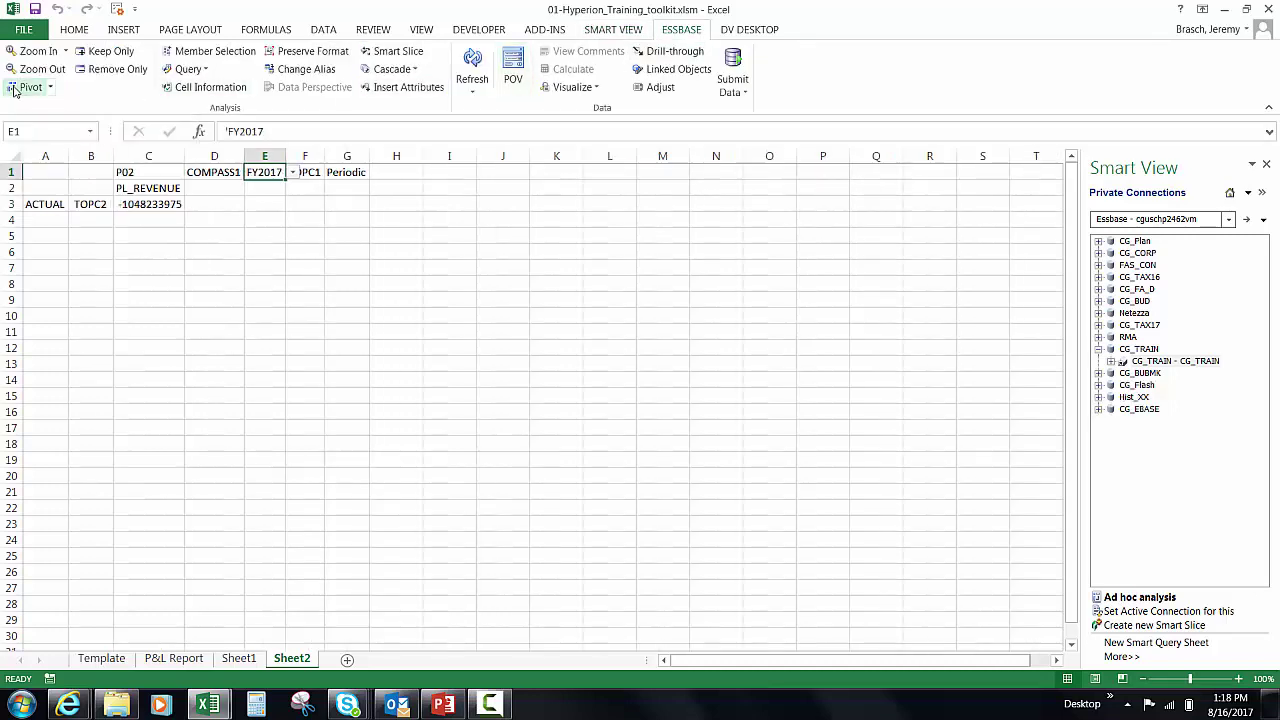
# Add a second data row below ACTUAL with Budget in cell A4 and TOPC2 in cell B4
pyautogui.click(49, 208)
pyautogui.click(47, 224)
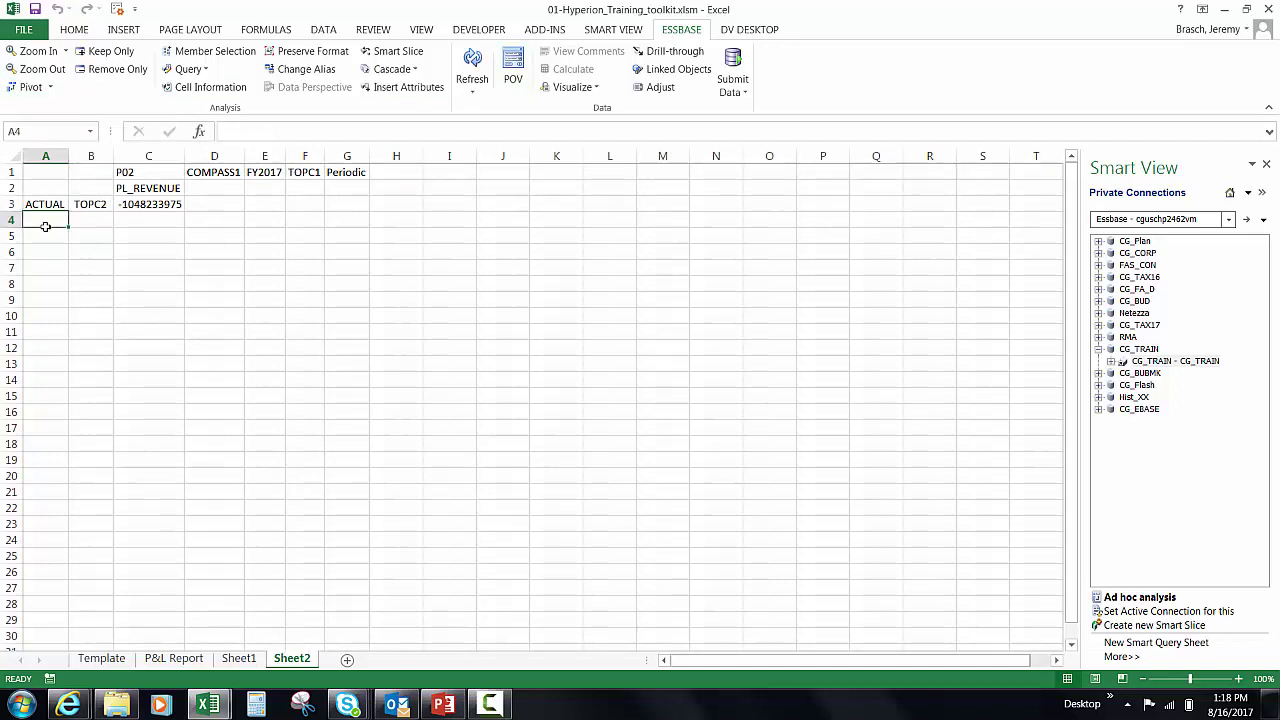
pyautogui.write('Budget')
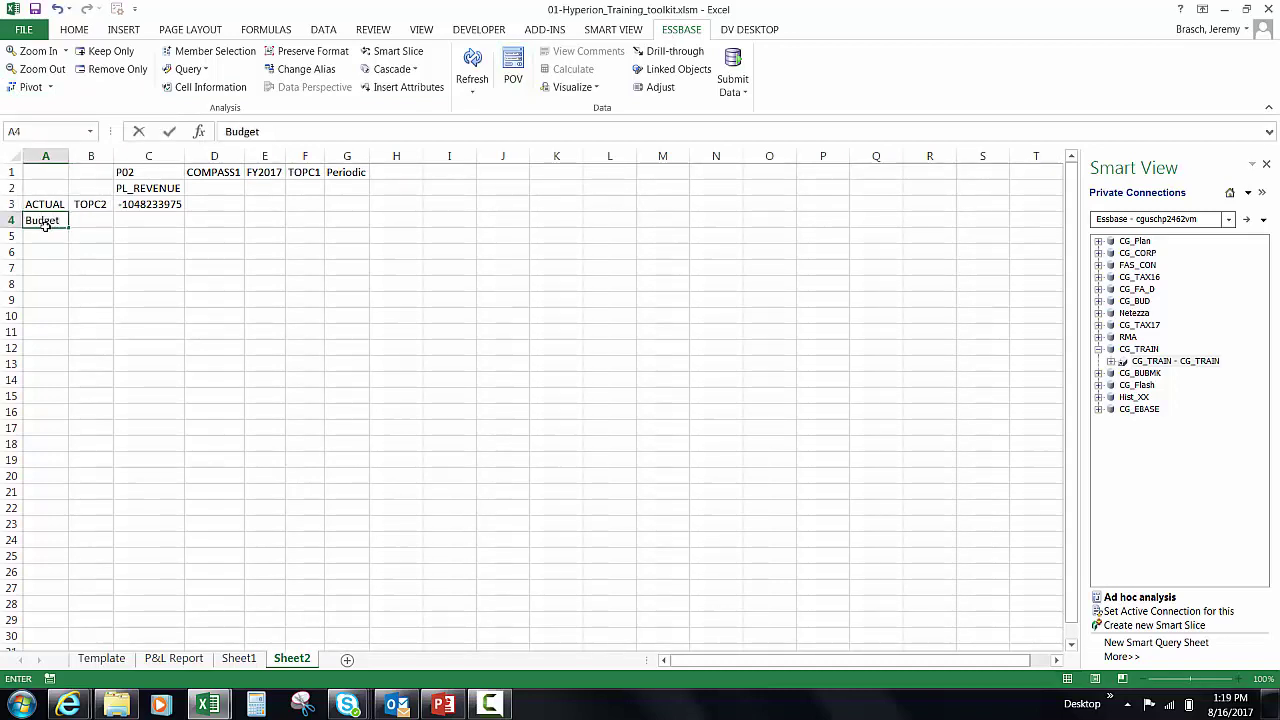
pyautogui.press('Tab')
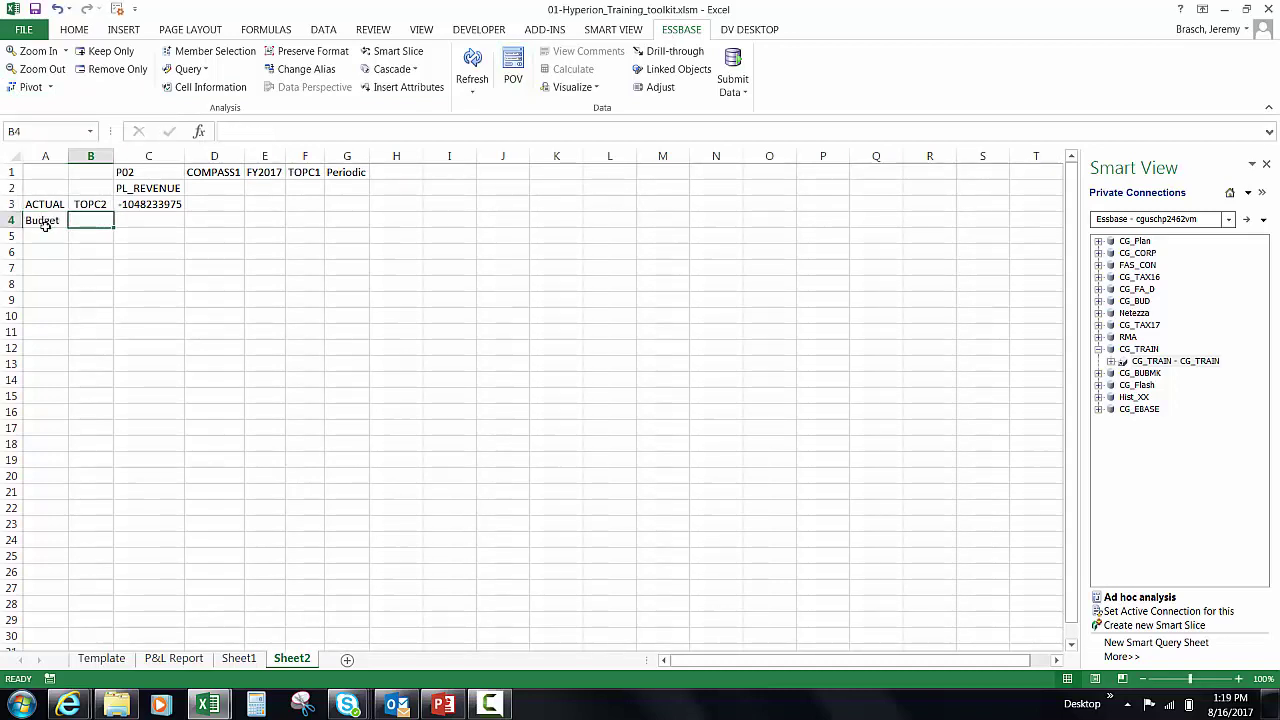
pyautogui.write('TOPC2')
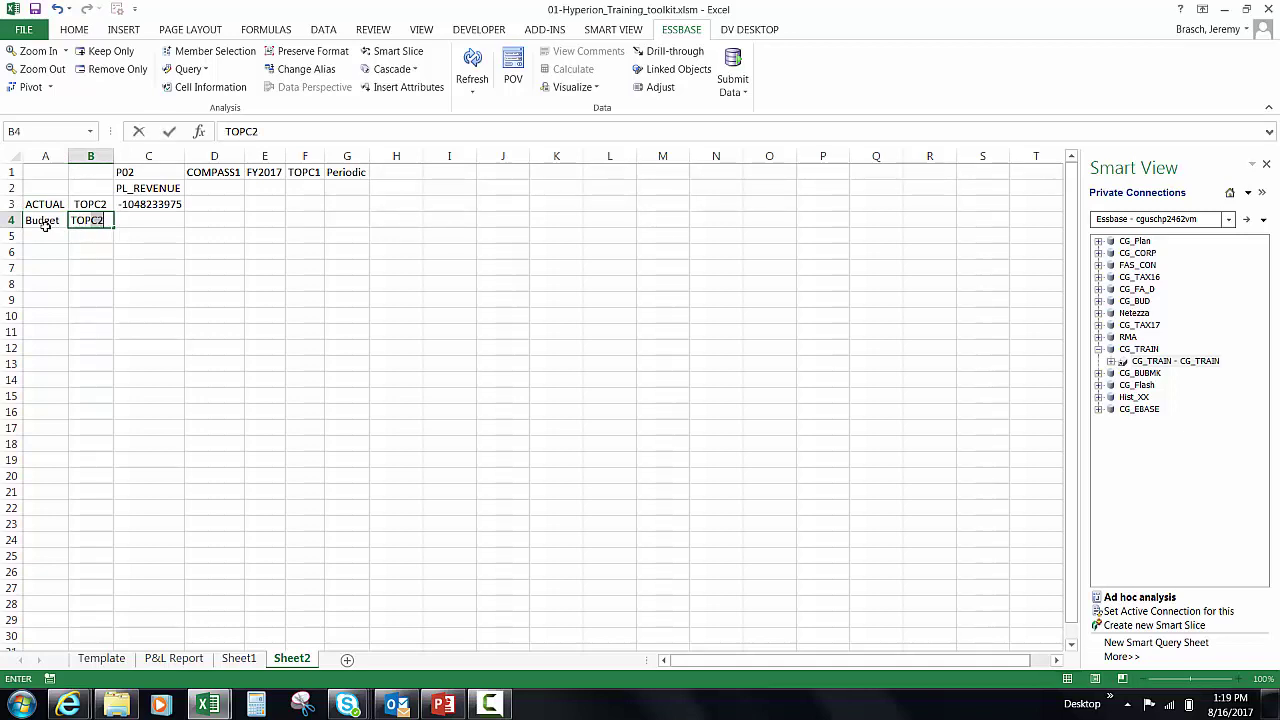
pyautogui.press('Return')
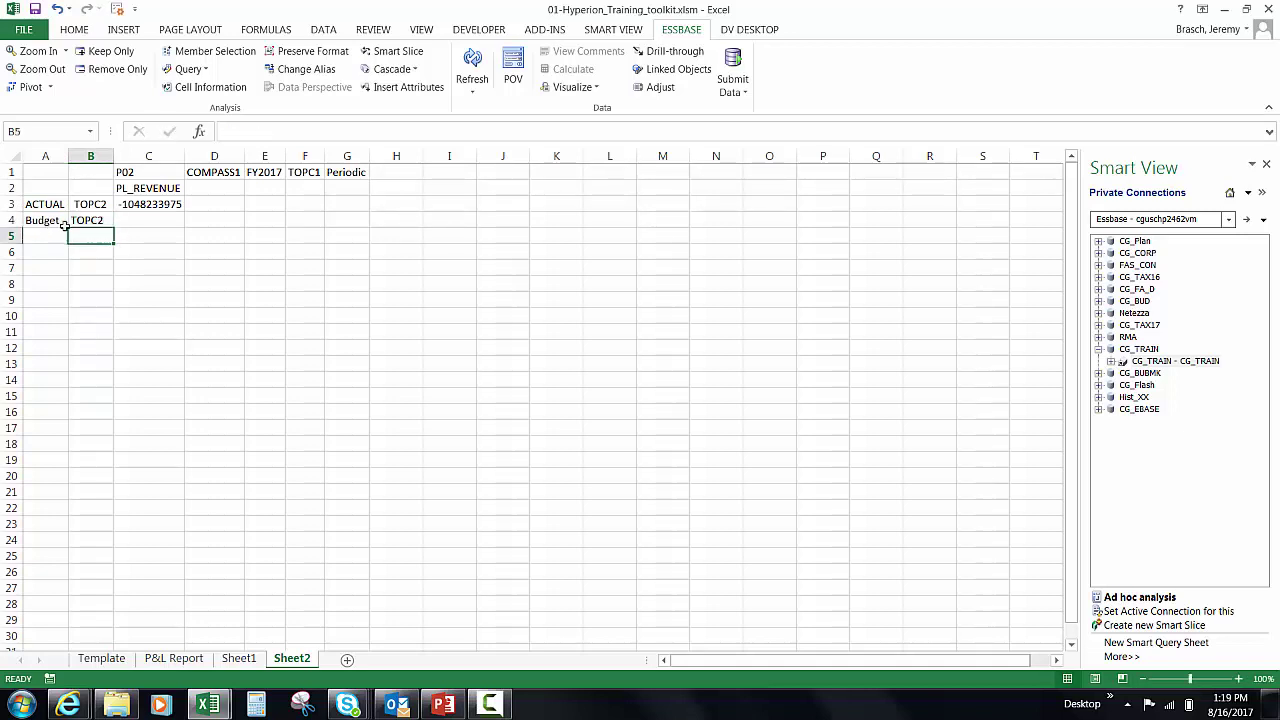
pyautogui.click(90, 222)
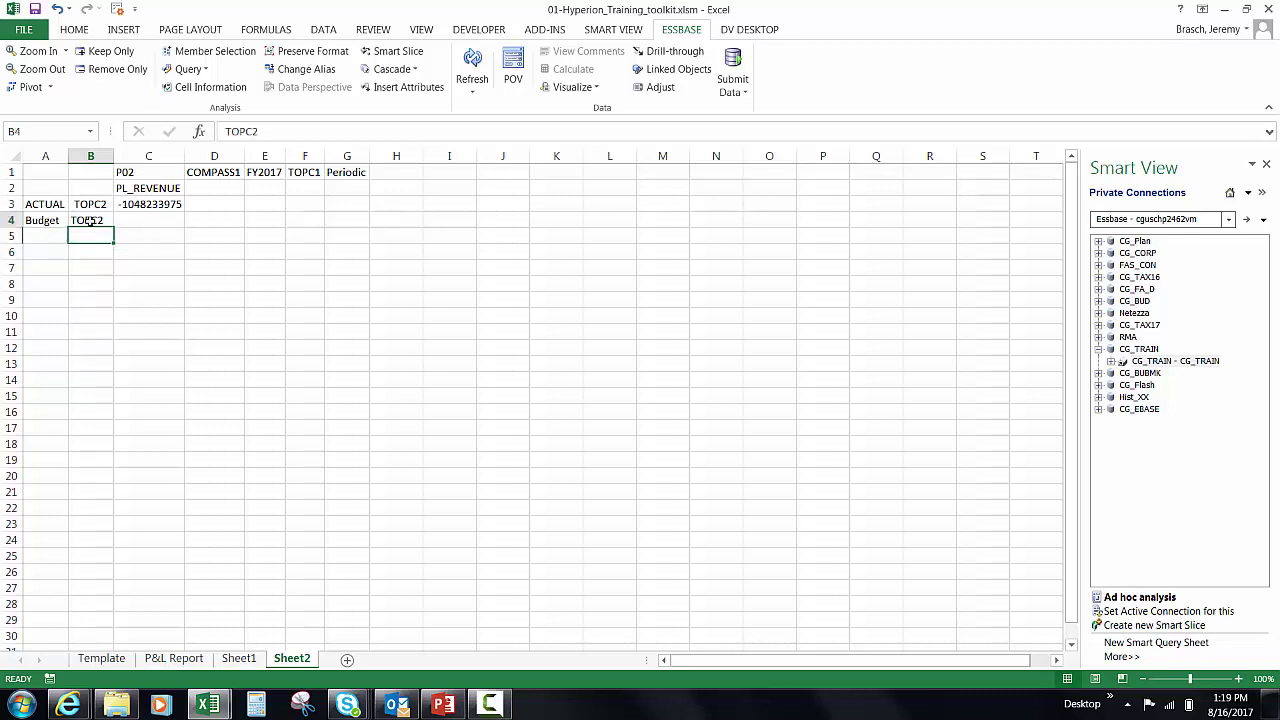
pyautogui.click(88, 241)
# Refresh the ad hoc grid to retrieve PL_REVENUE data for the Budget row
pyautogui.click(141, 205)
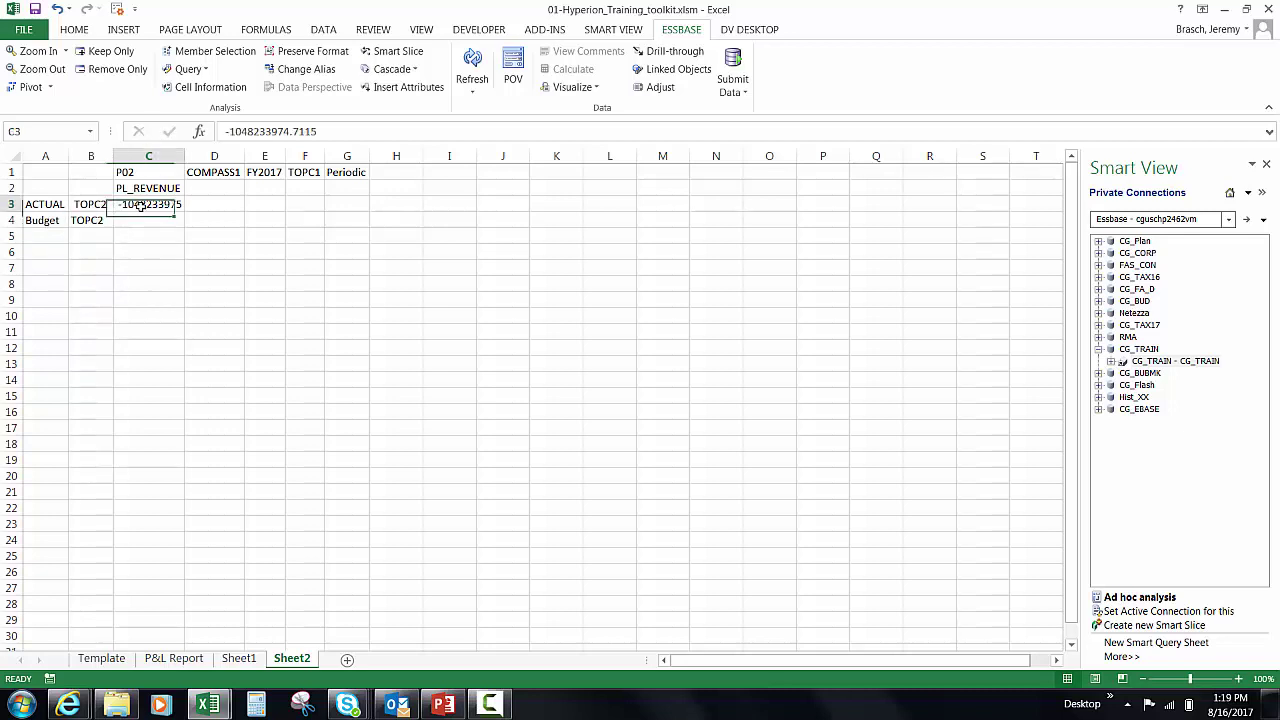
pyautogui.click(74, 30)
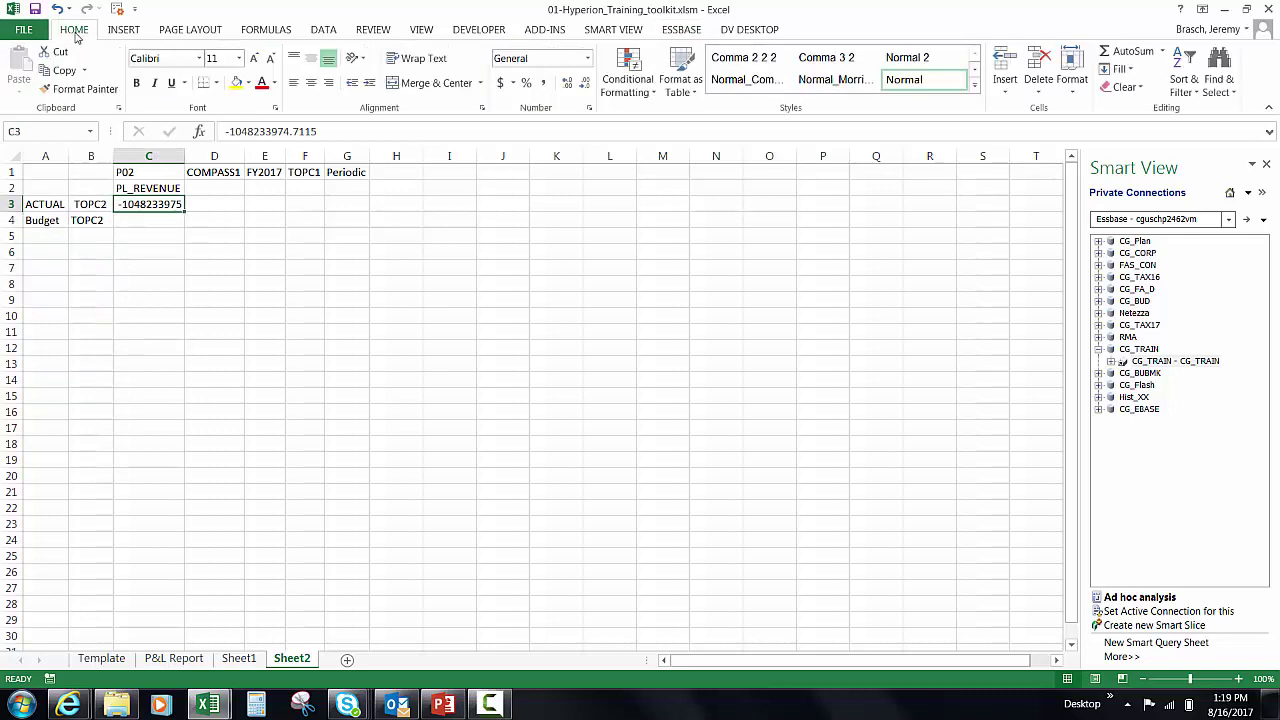
pyautogui.click(89, 251)
pyautogui.click(607, 32)
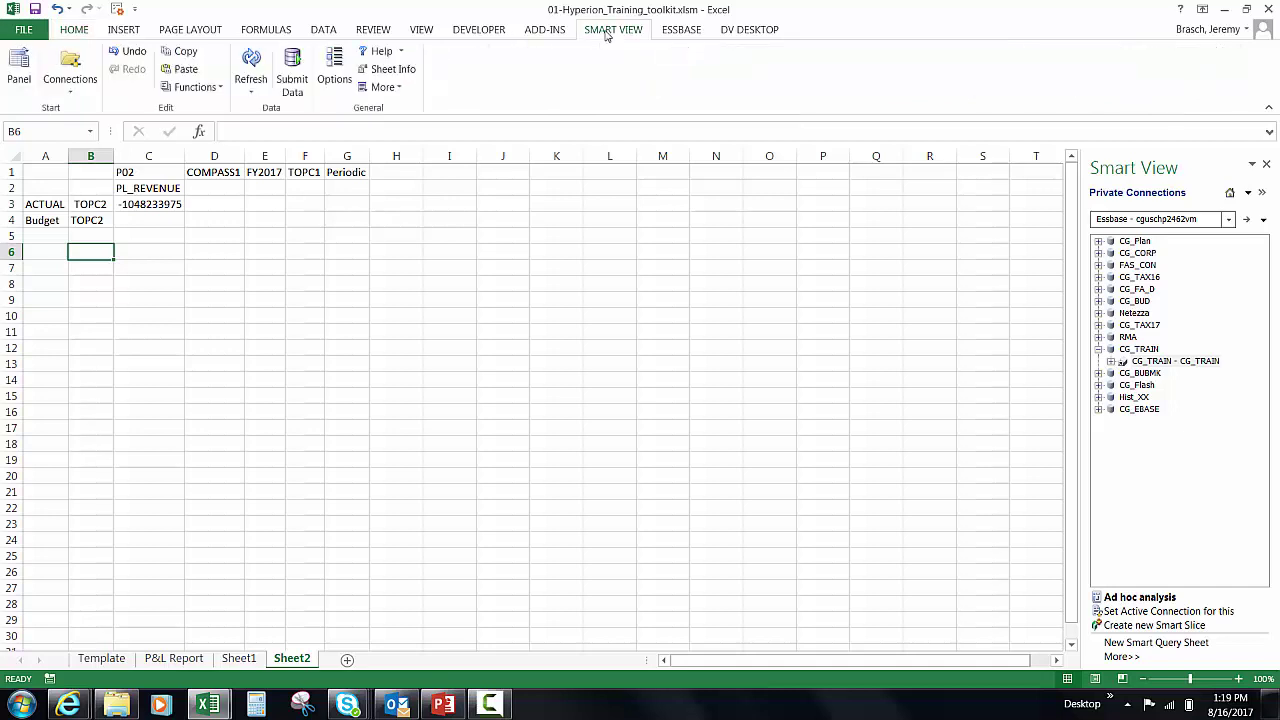
pyautogui.click(251, 62)
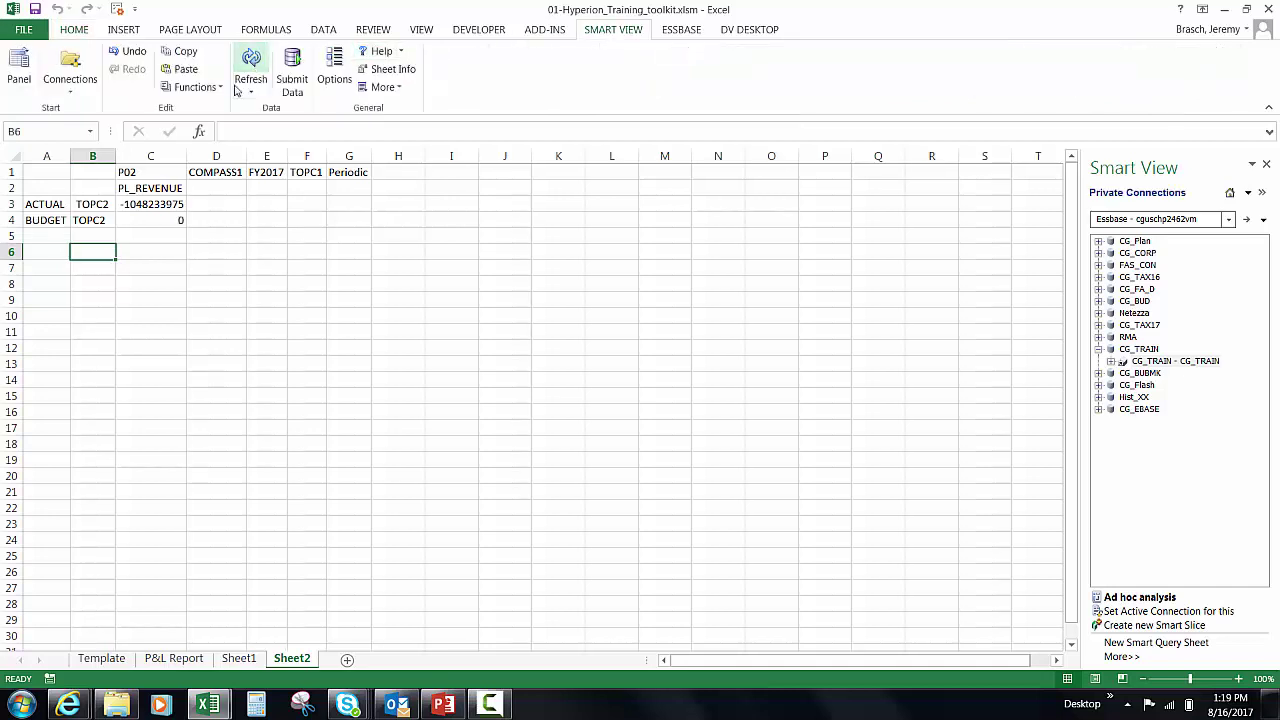
# Format the ACTUAL and BUDGET revenue values in C3:C4 with comma style and no decimals
pyautogui.click(141, 219)
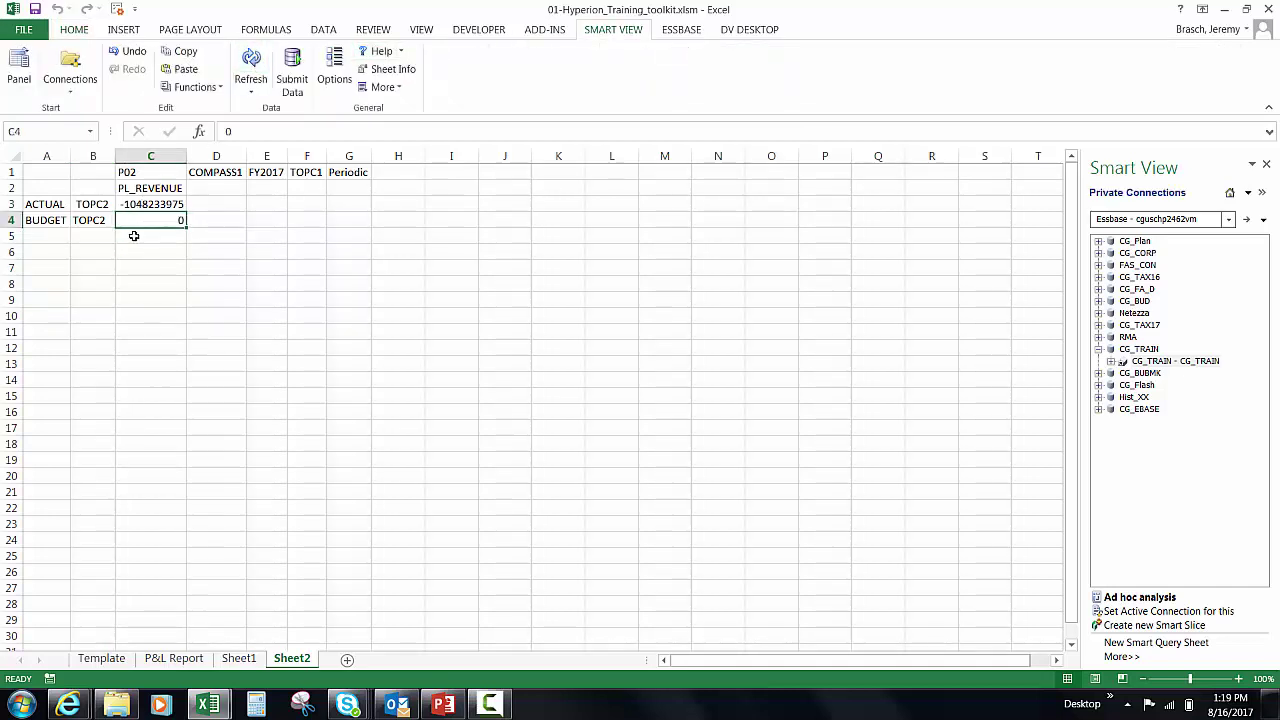
pyautogui.click(255, 173)
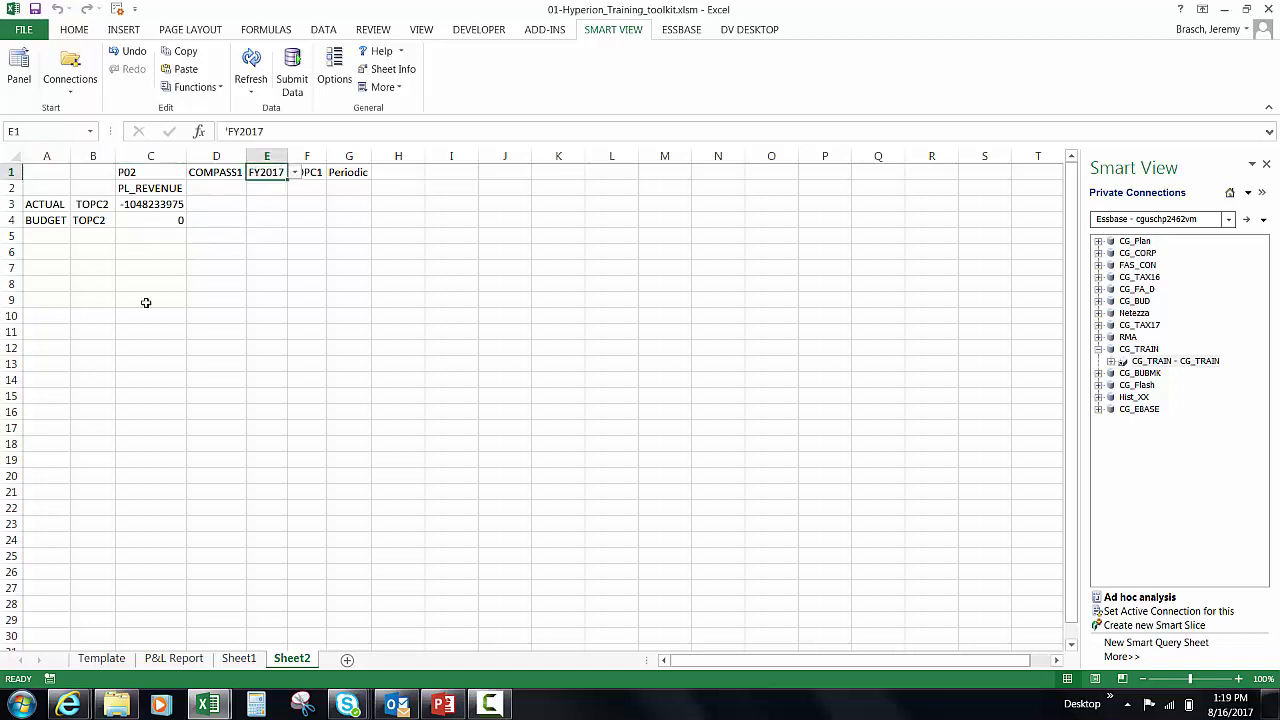
pyautogui.moveTo(150, 204); pyautogui.dragTo(155, 219)
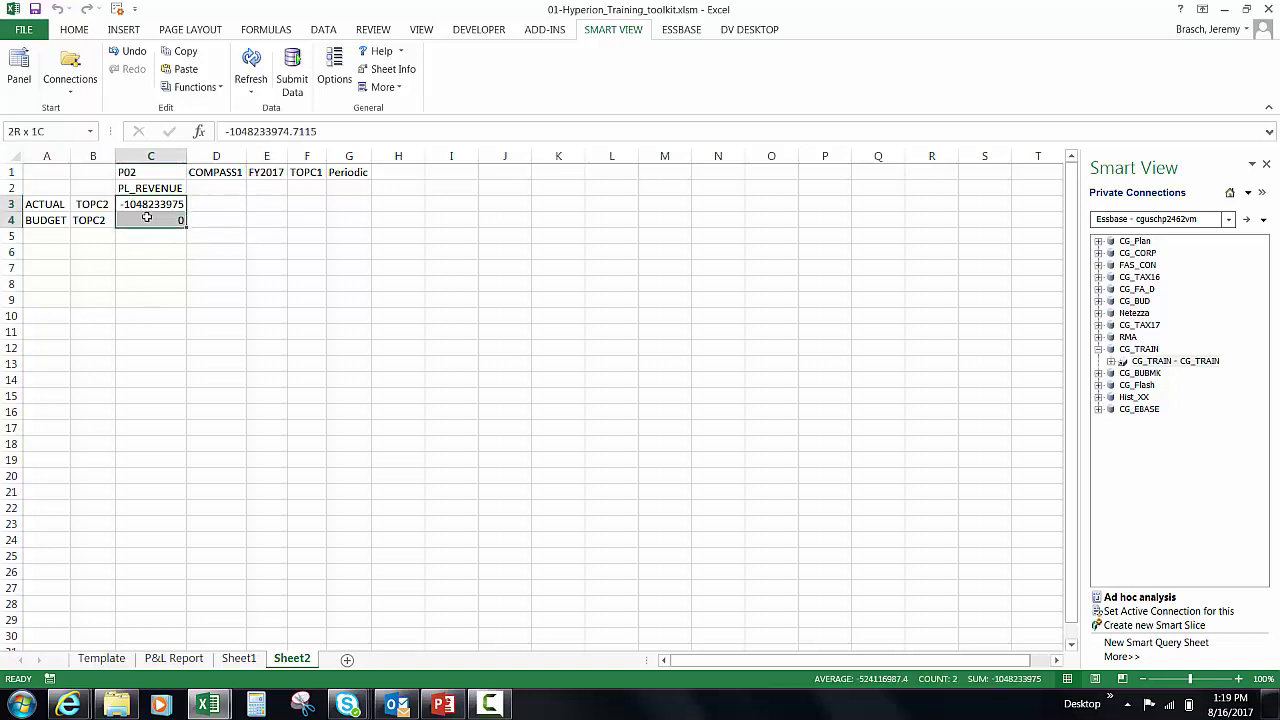
pyautogui.click(76, 31)
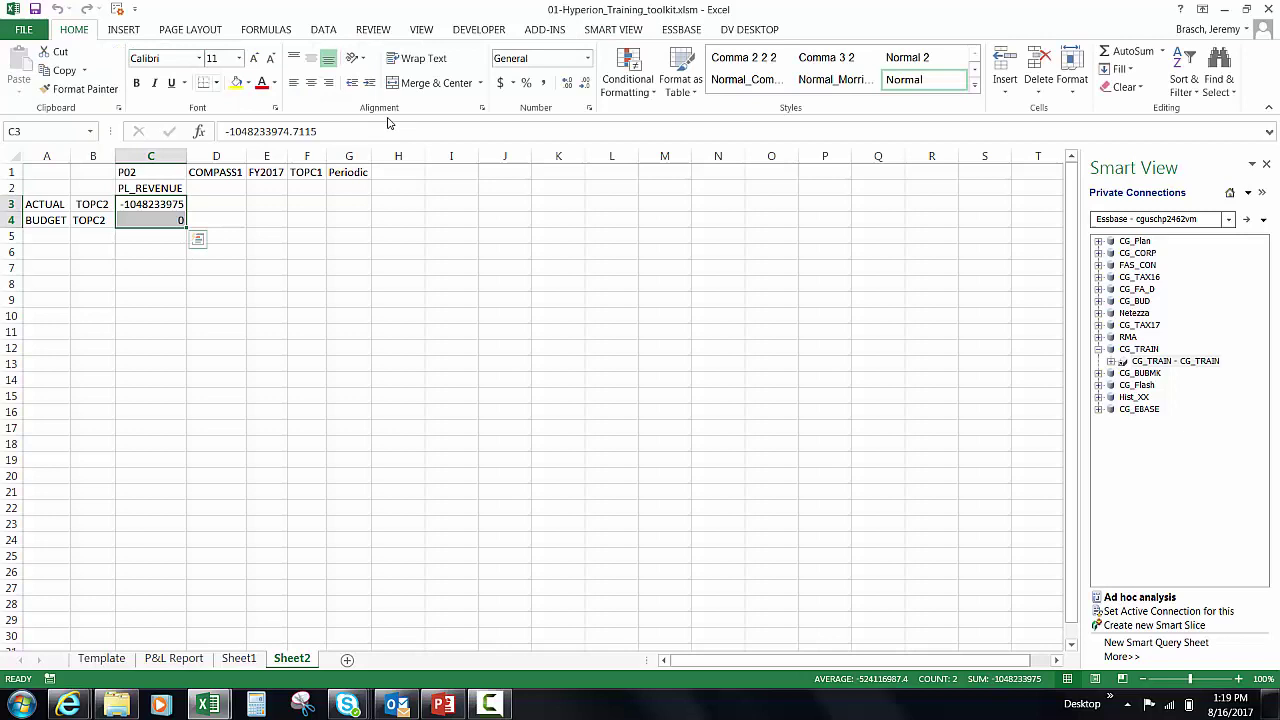
pyautogui.click(546, 84)
pyautogui.click(584, 83)
pyautogui.click(584, 83)
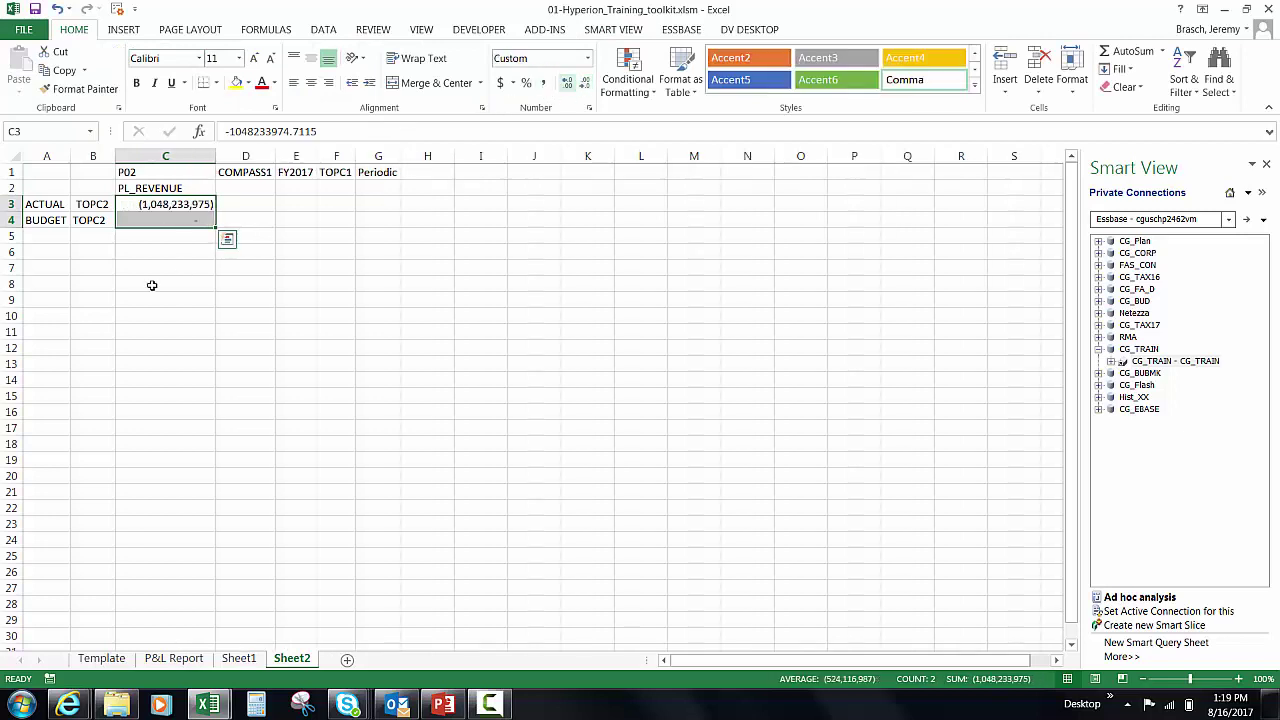
pyautogui.click(96, 255)
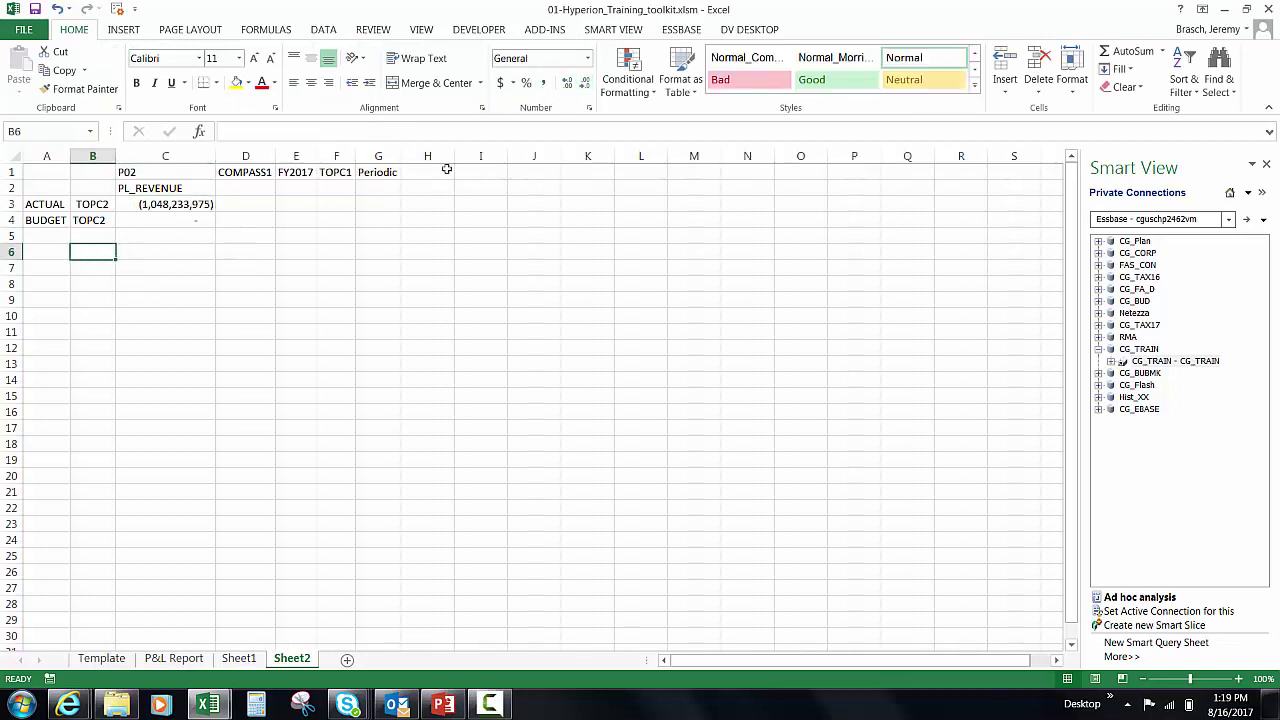
# Change the year member in cell E1 to FY2016 and refresh the ad hoc grid
pyautogui.click(296, 172)
pyautogui.click(285, 134)
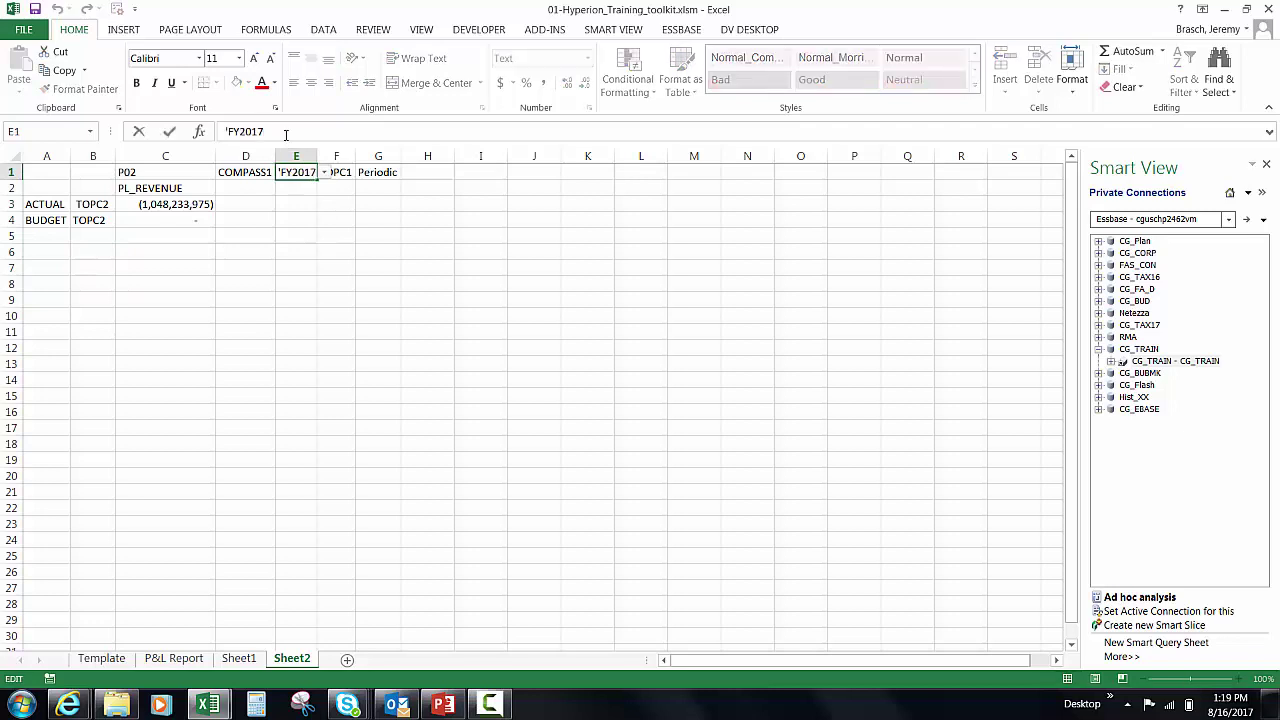
pyautogui.press('Return')
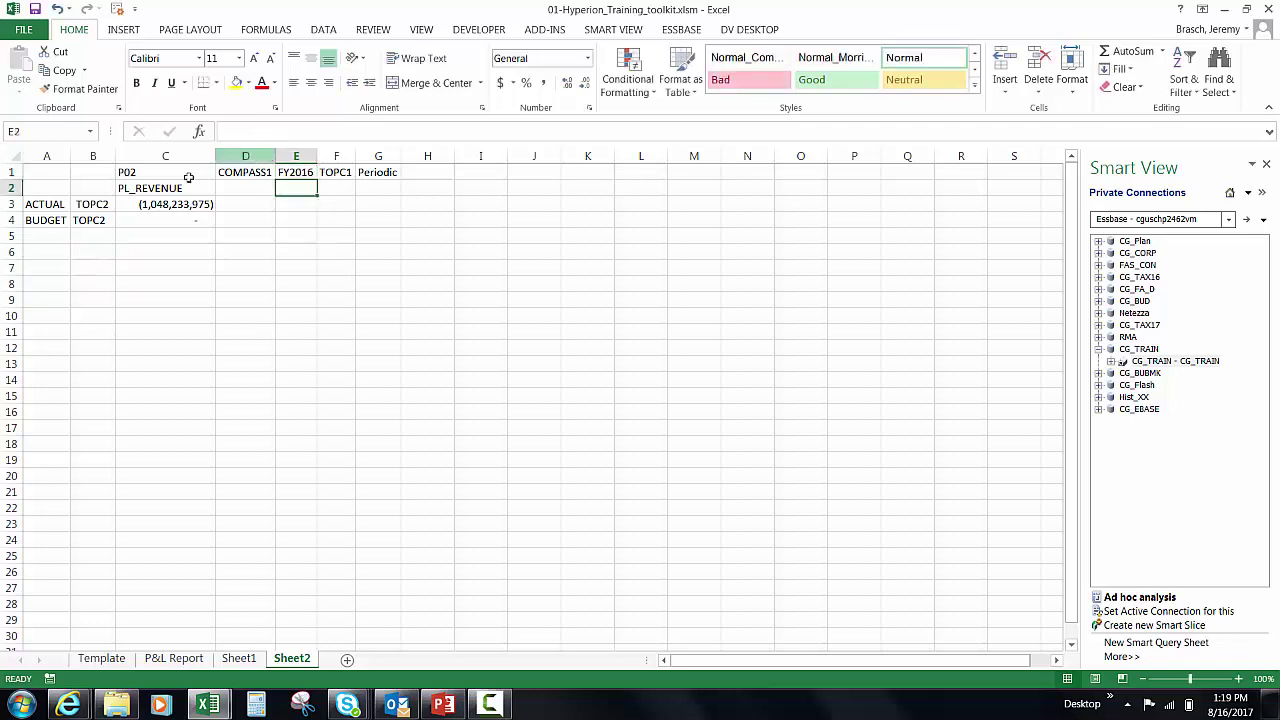
pyautogui.click(34, 175)
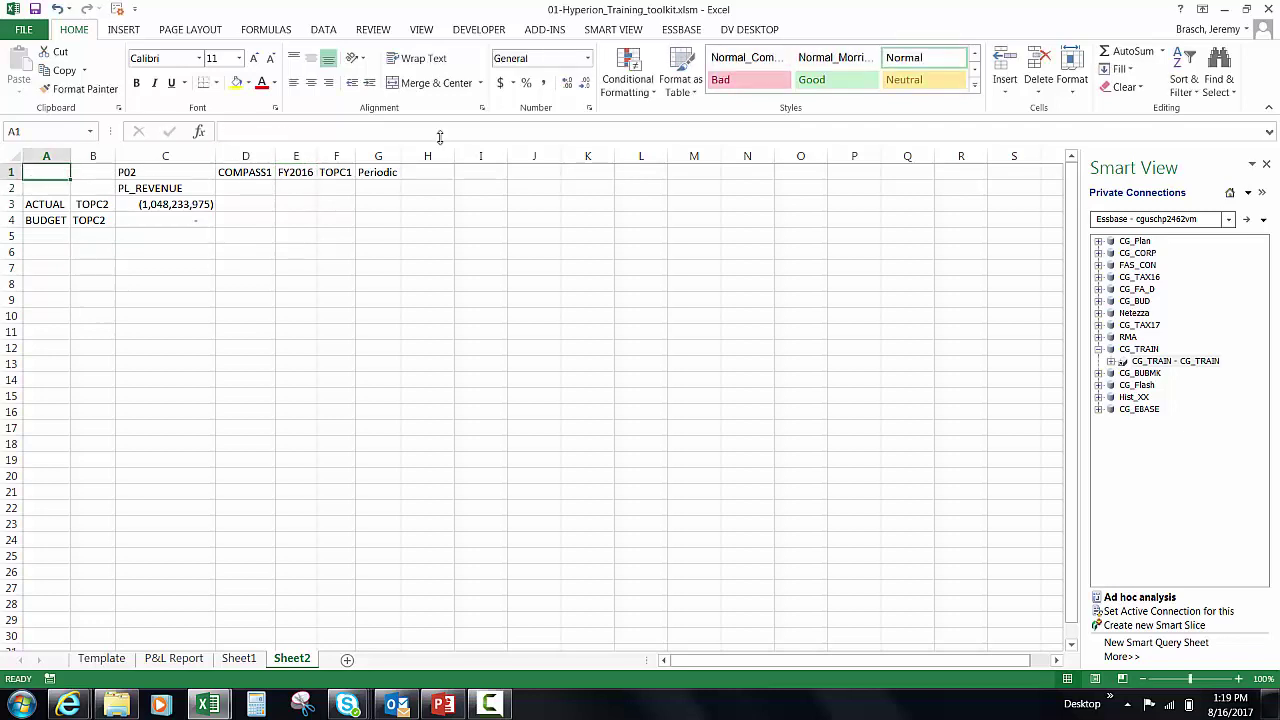
pyautogui.click(690, 30)
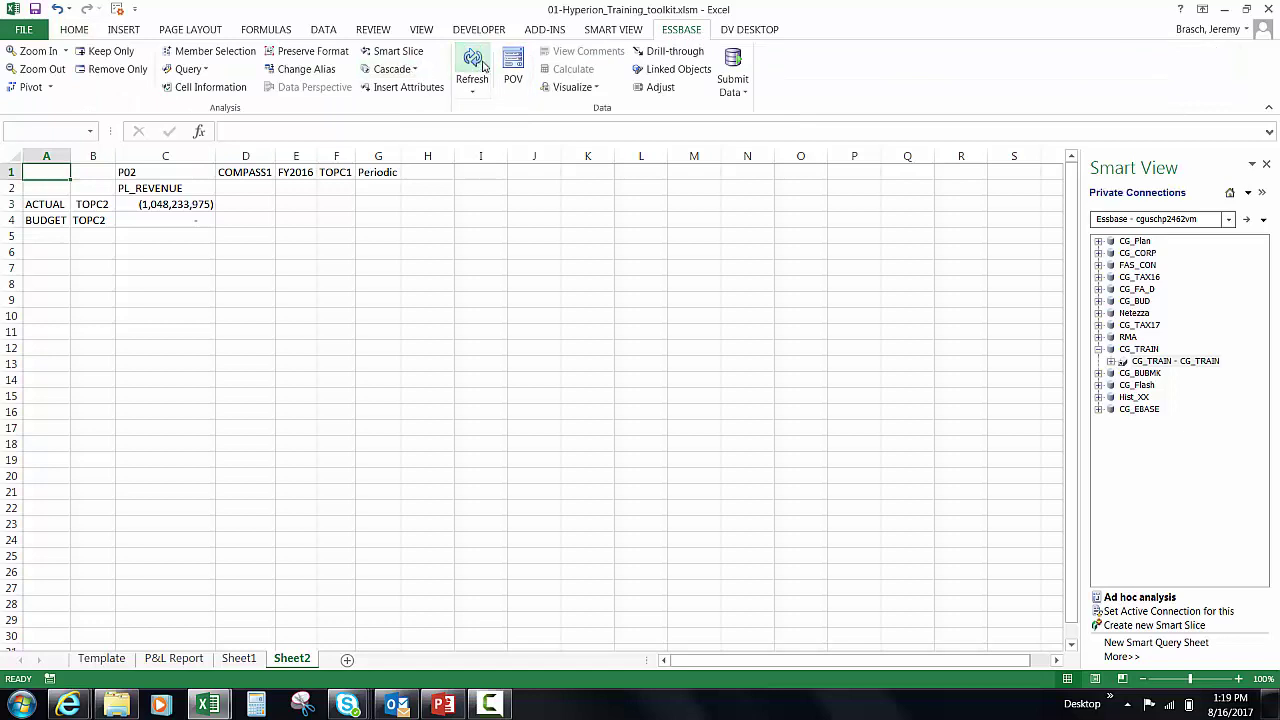
pyautogui.click(482, 64)
pyautogui.click(146, 298)
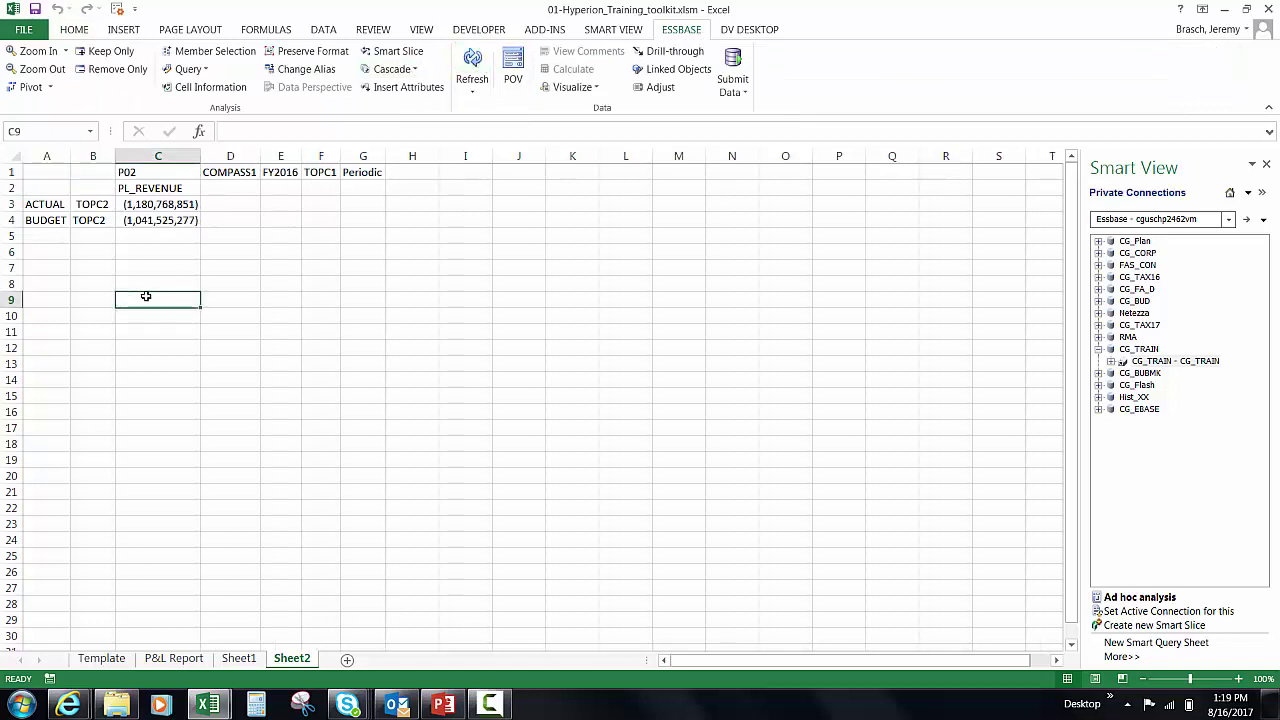
# Insert two blank rows between the header members in row 1 and the PL_REVENUE row
pyautogui.click(143, 238)
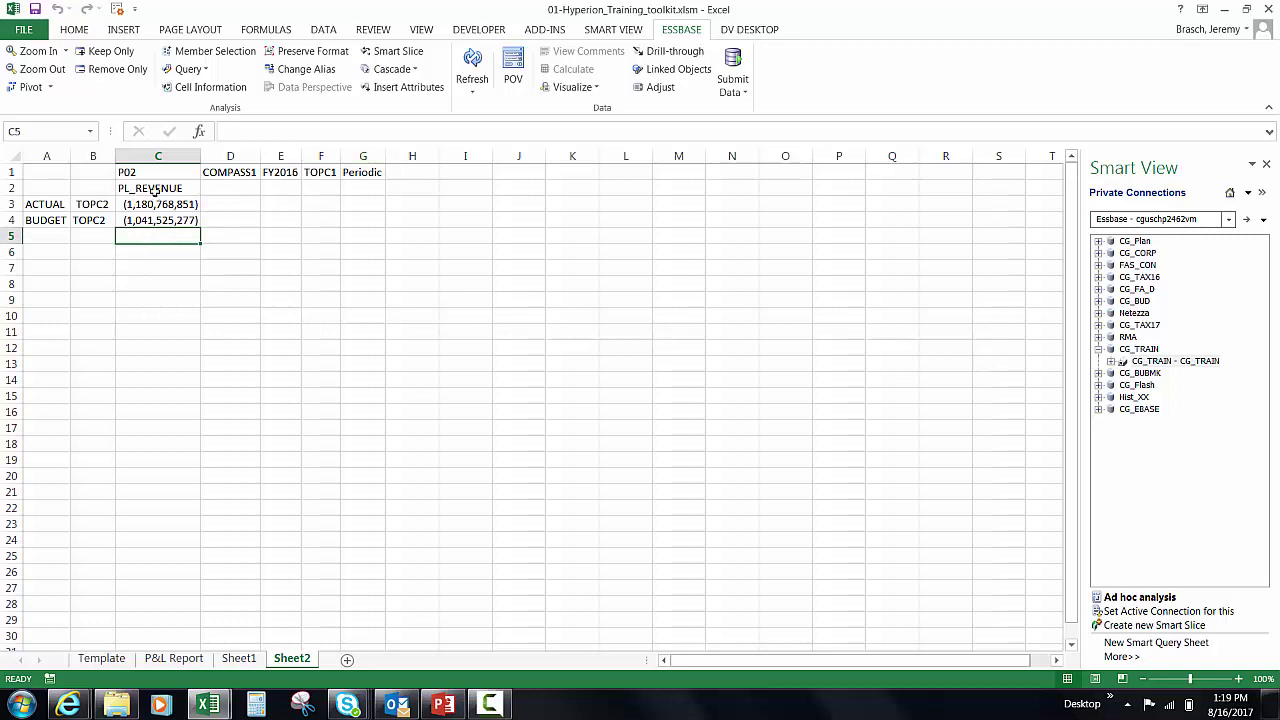
pyautogui.click(223, 173)
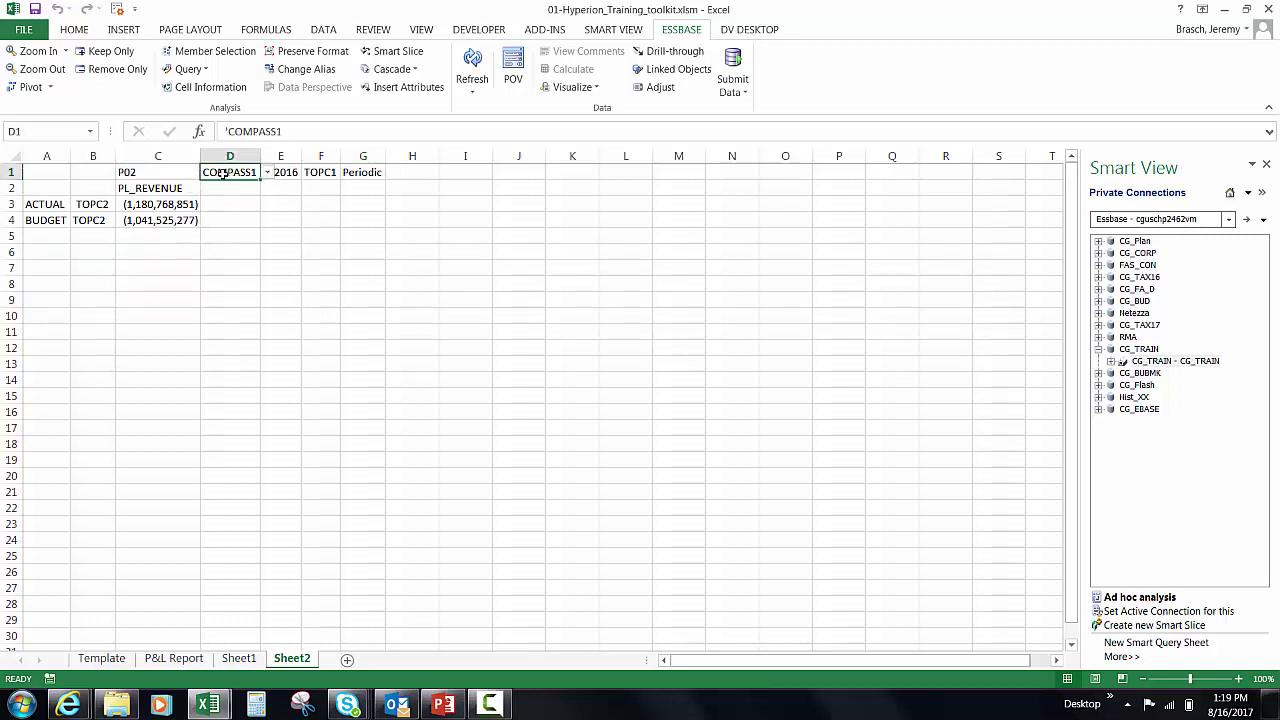
pyautogui.click(132, 172)
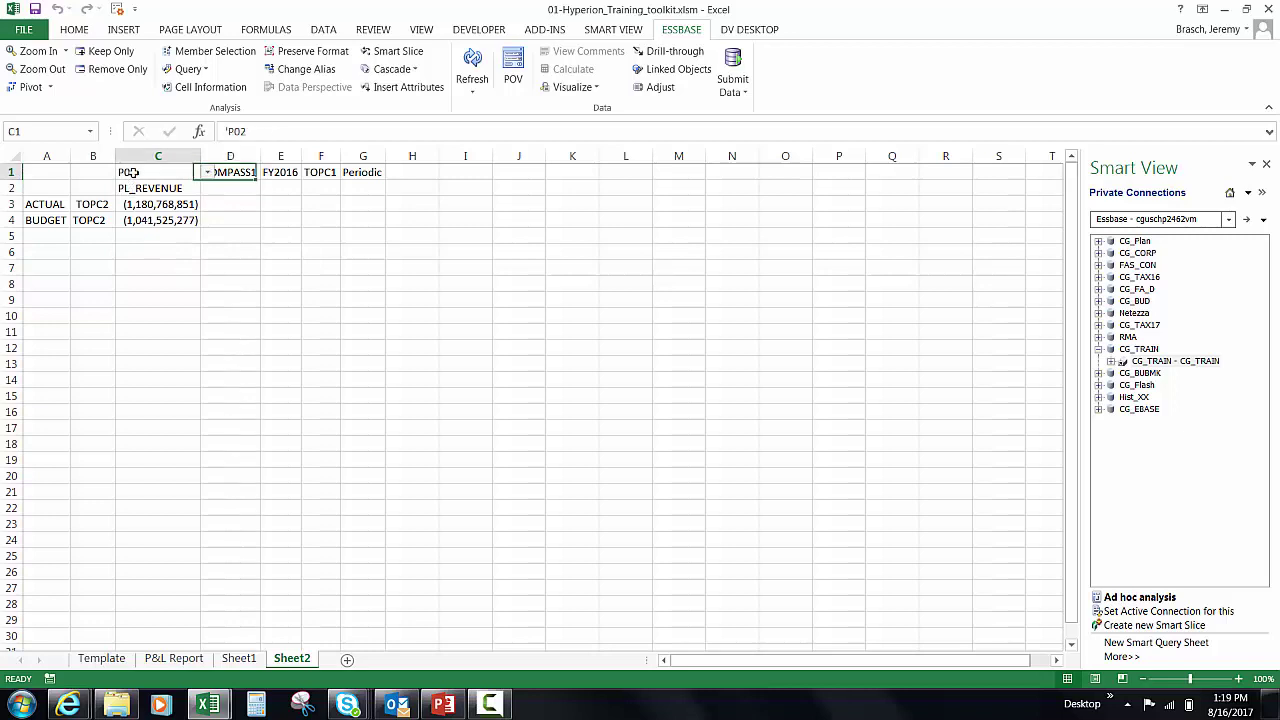
pyautogui.rightClick(13, 188)
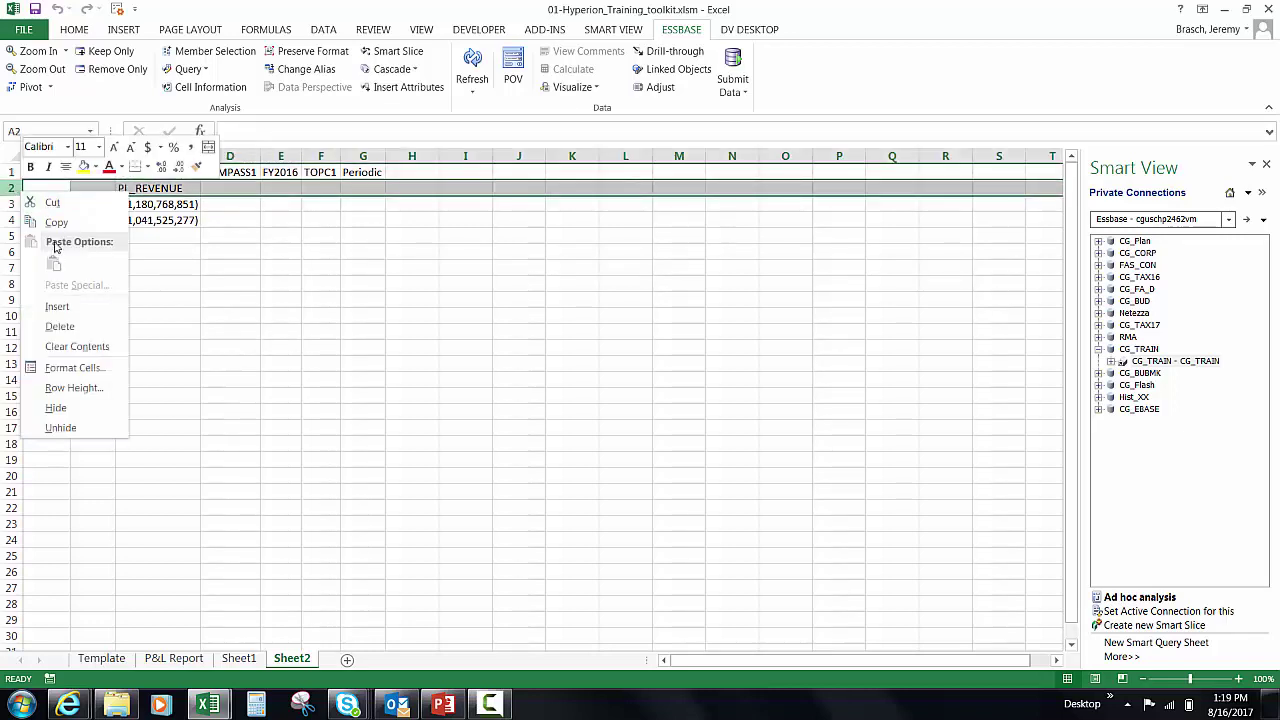
pyautogui.click(53, 308)
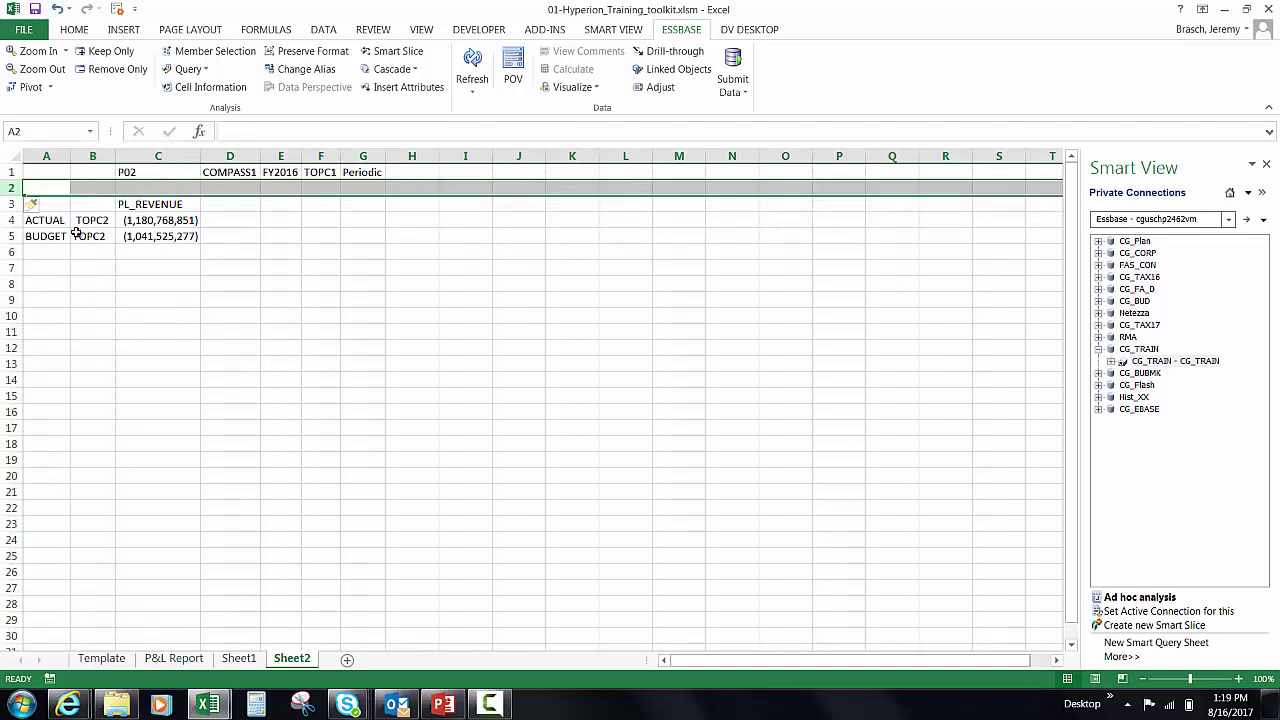
pyautogui.rightClick(8, 188)
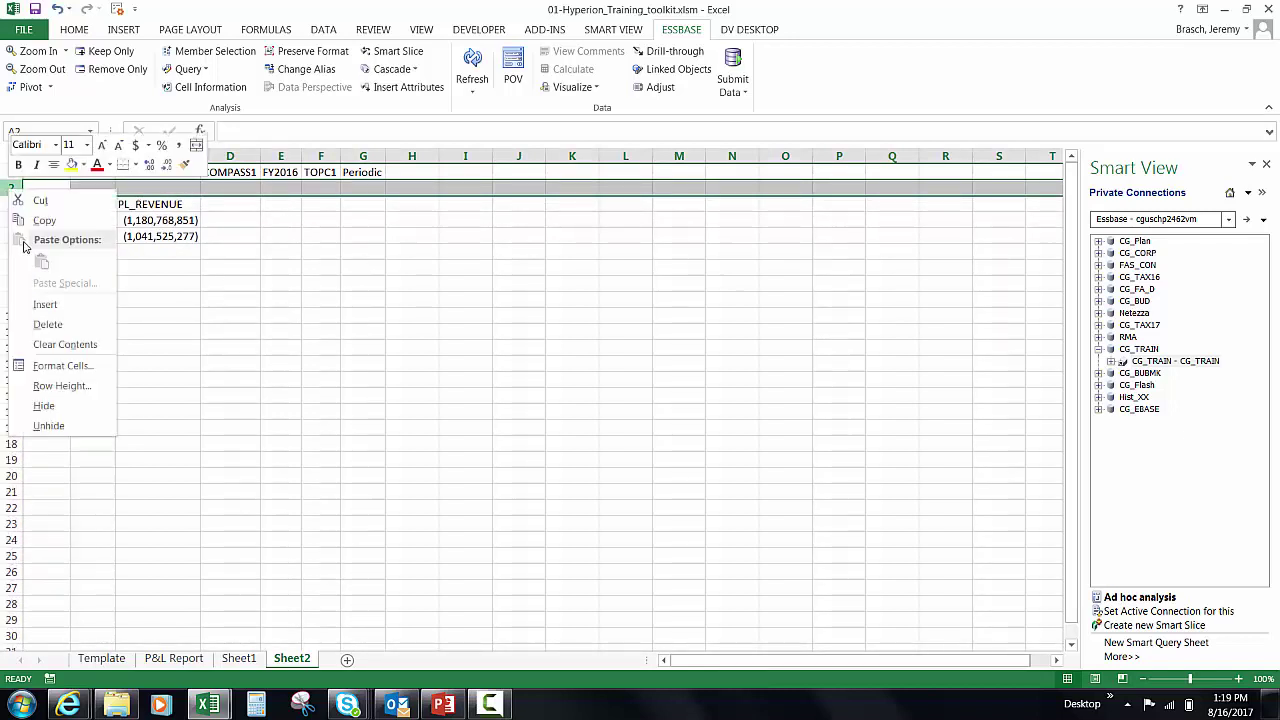
pyautogui.click(48, 304)
pyautogui.click(93, 302)
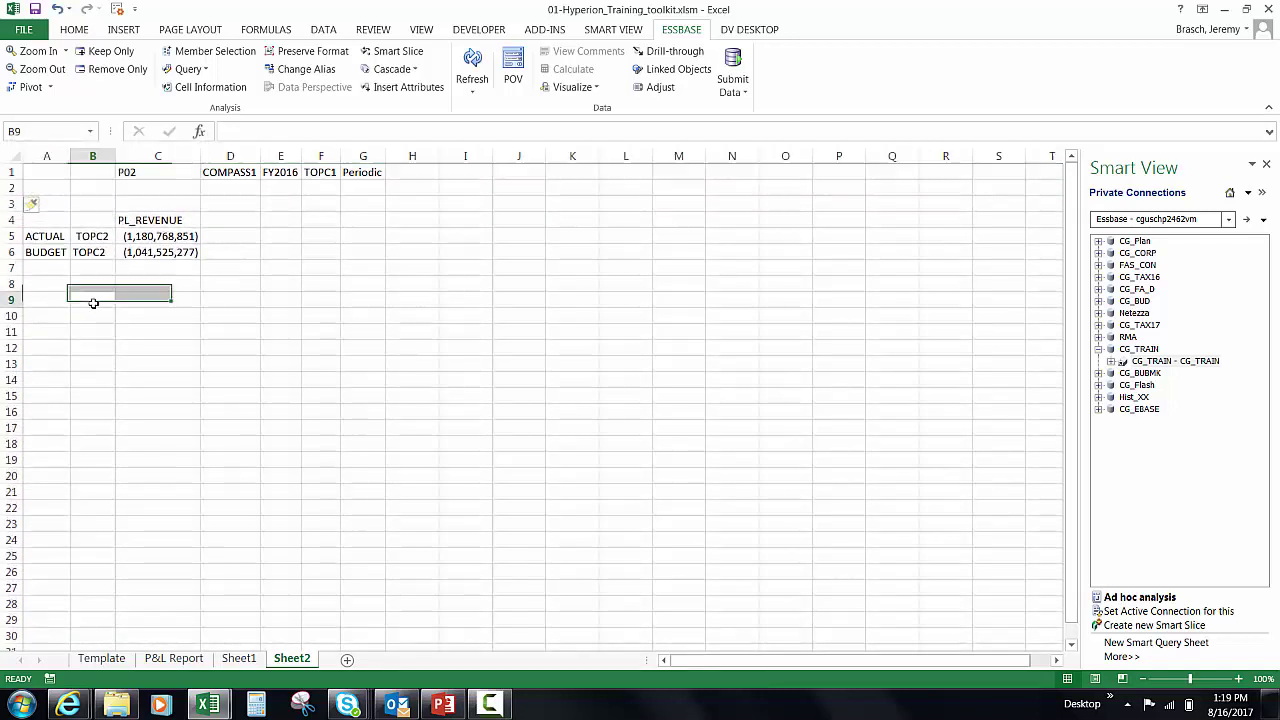
# Swap the header members so that PL_REVENUE sits in cell C1 and the period P02 in cell C3
pyautogui.click(153, 176)
pyautogui.moveTo(155, 181)
pyautogui.mouseDown()
pyautogui.moveTo(152, 210)
pyautogui.moveTo(146, 187)
pyautogui.mouseUp()
pyautogui.click(142, 222)
pyautogui.click(148, 200)
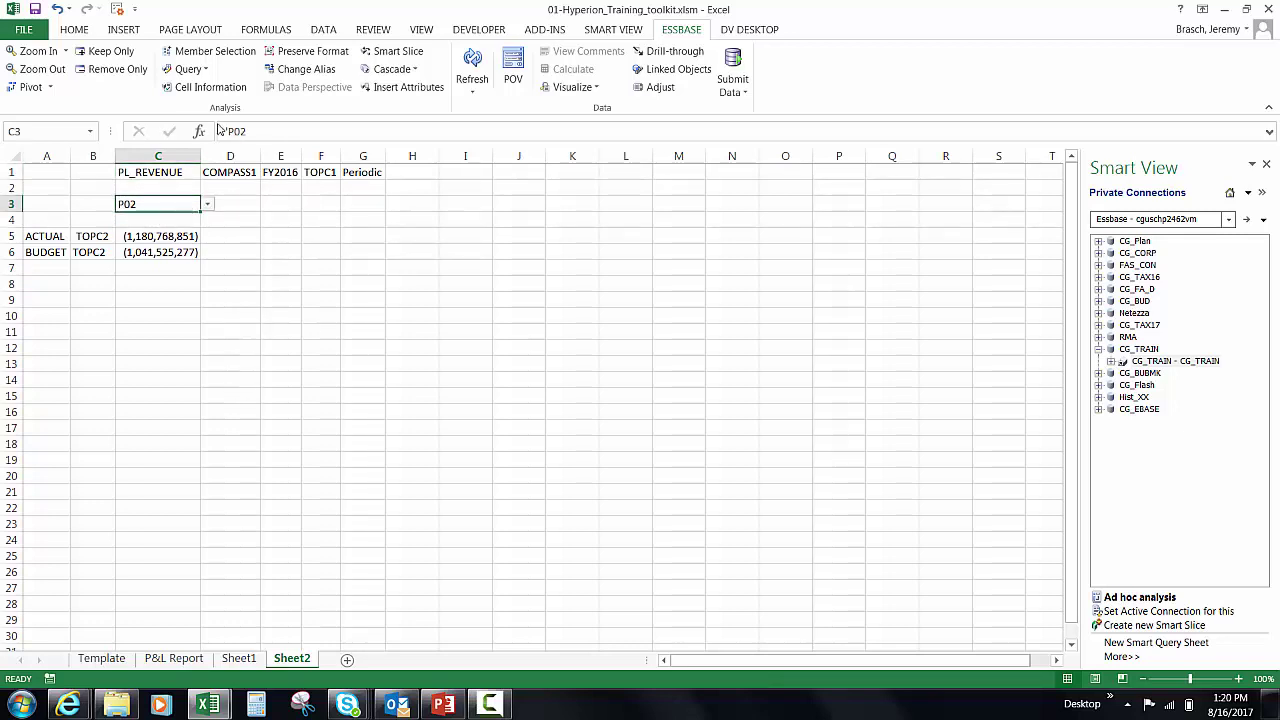
# Change the period in cell C3 to P01 and fill the series across to P03 in cell E3
pyautogui.click(257, 131)
pyautogui.press('BackSpace')
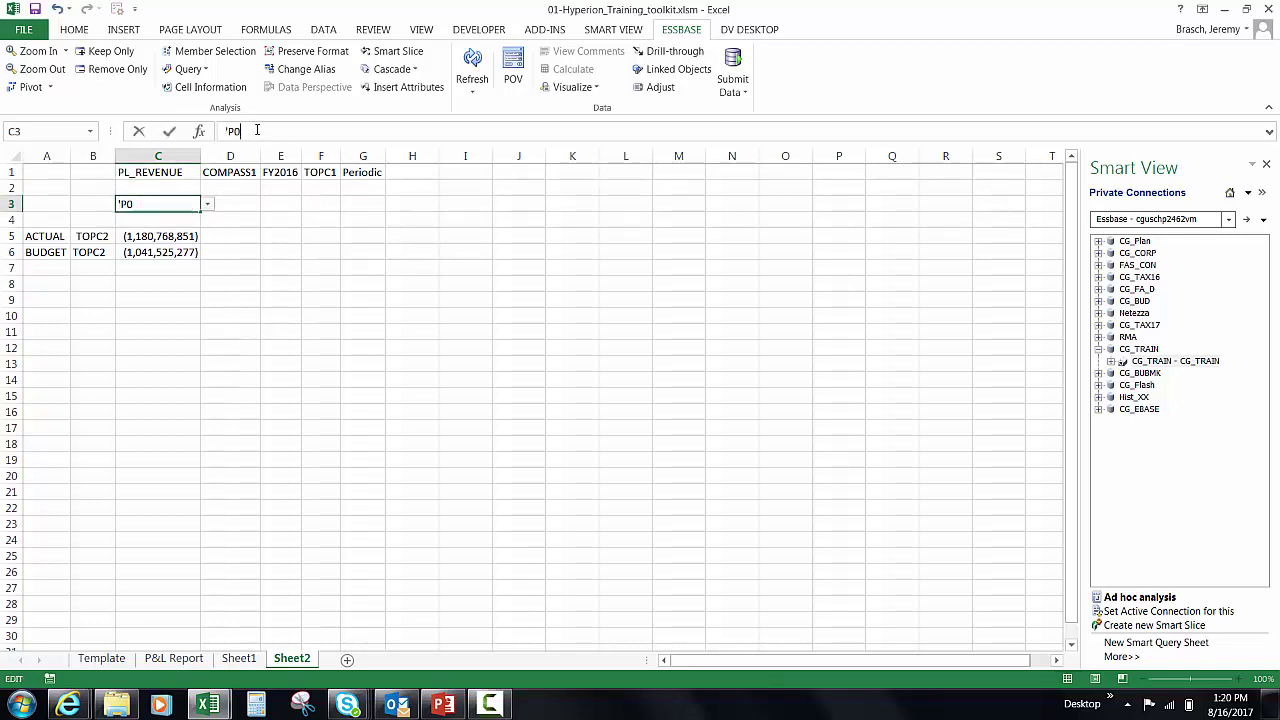
pyautogui.press('Return')
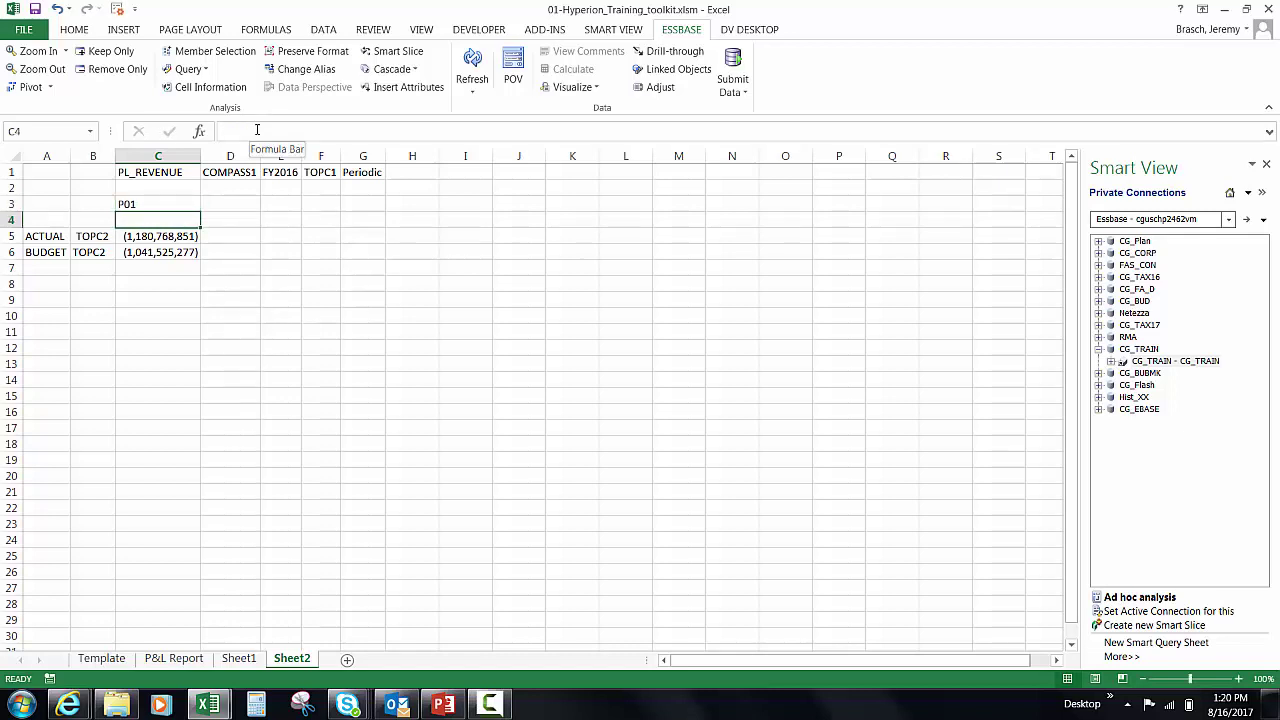
pyautogui.click(148, 200)
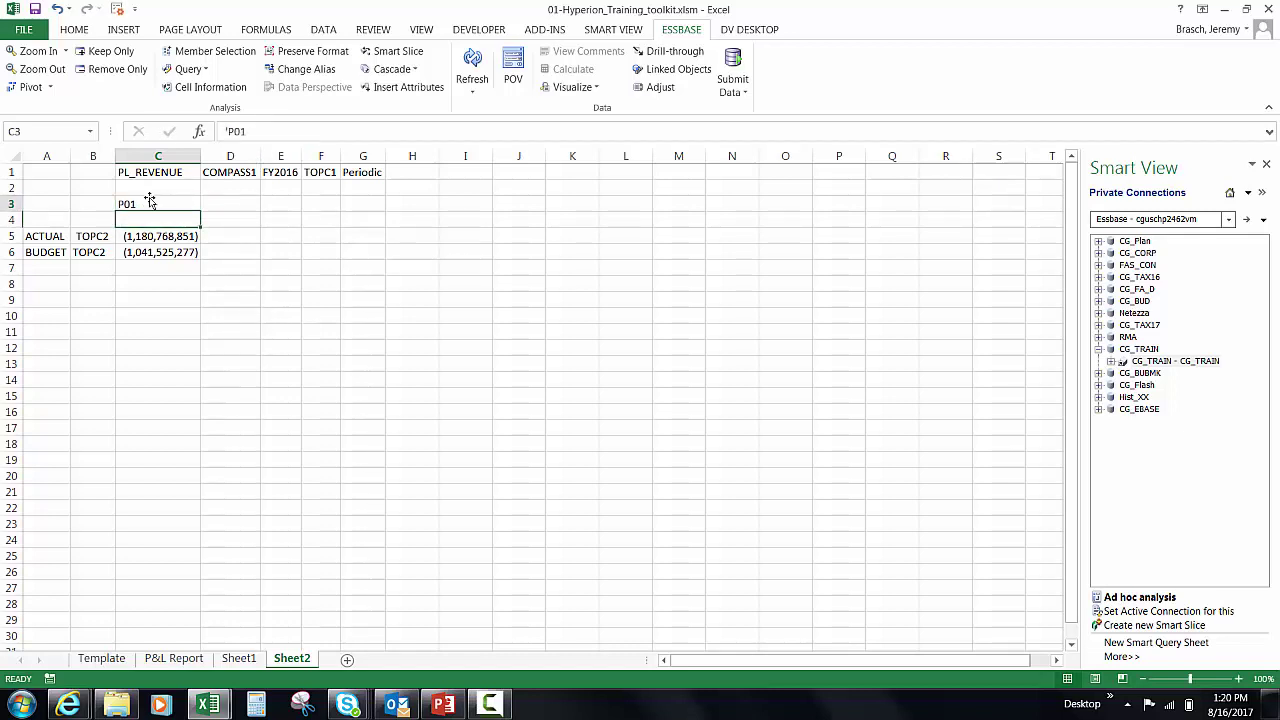
pyautogui.moveTo(201, 212); pyautogui.dragTo(285, 224)
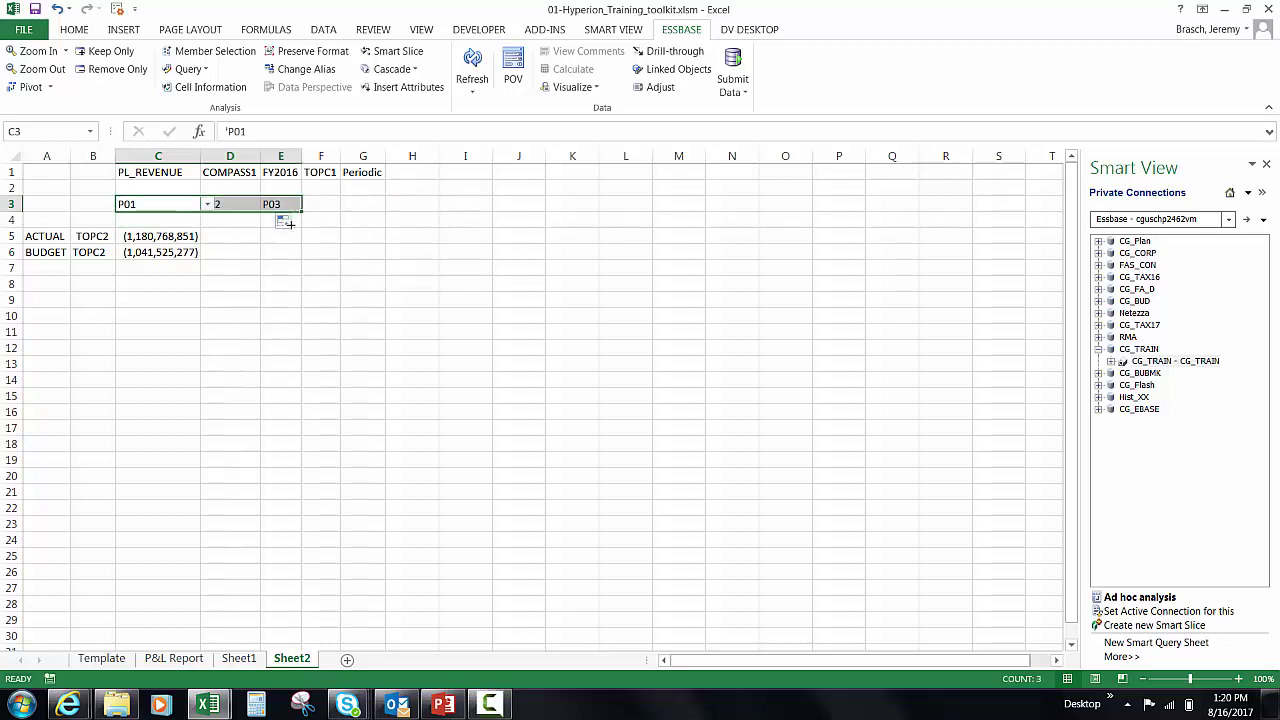
# Clear the old revenue values in C5:C6 and refresh the grid for periods P01 to P03
pyautogui.click(72, 203)
pyautogui.click(42, 203)
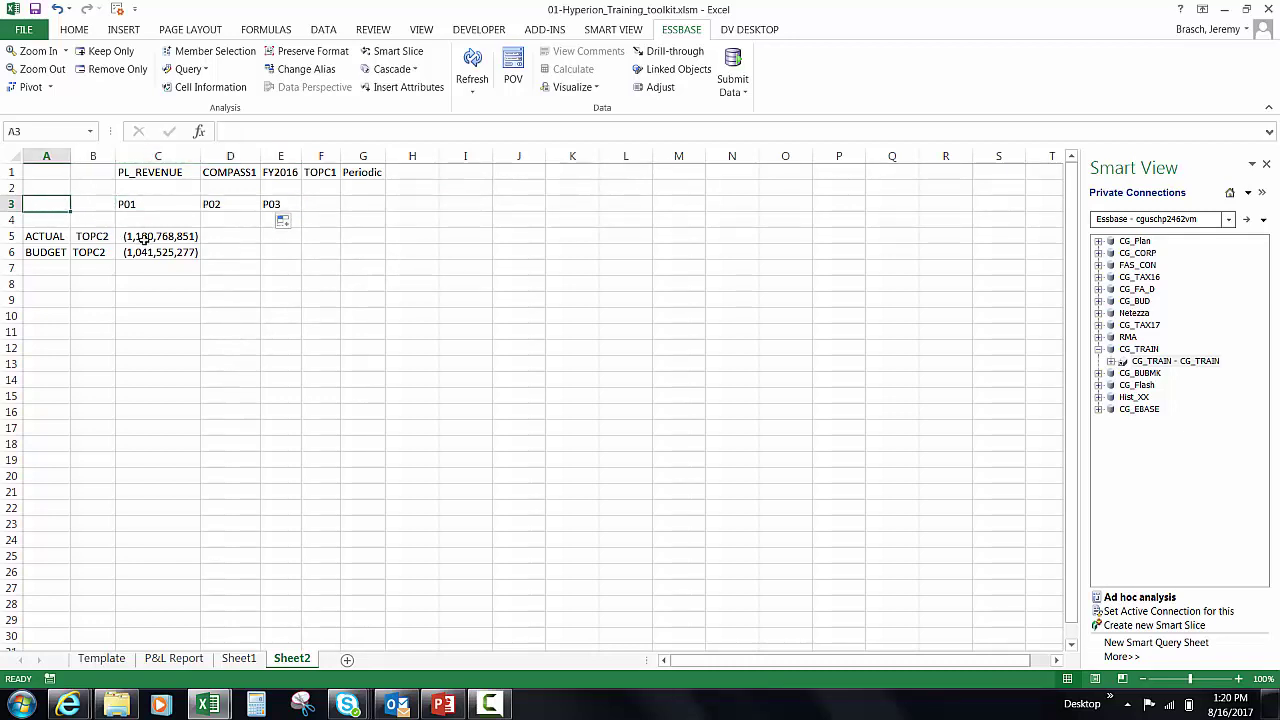
pyautogui.moveTo(145, 240); pyautogui.dragTo(158, 253)
pyautogui.press('Delete')
pyautogui.click(144, 314)
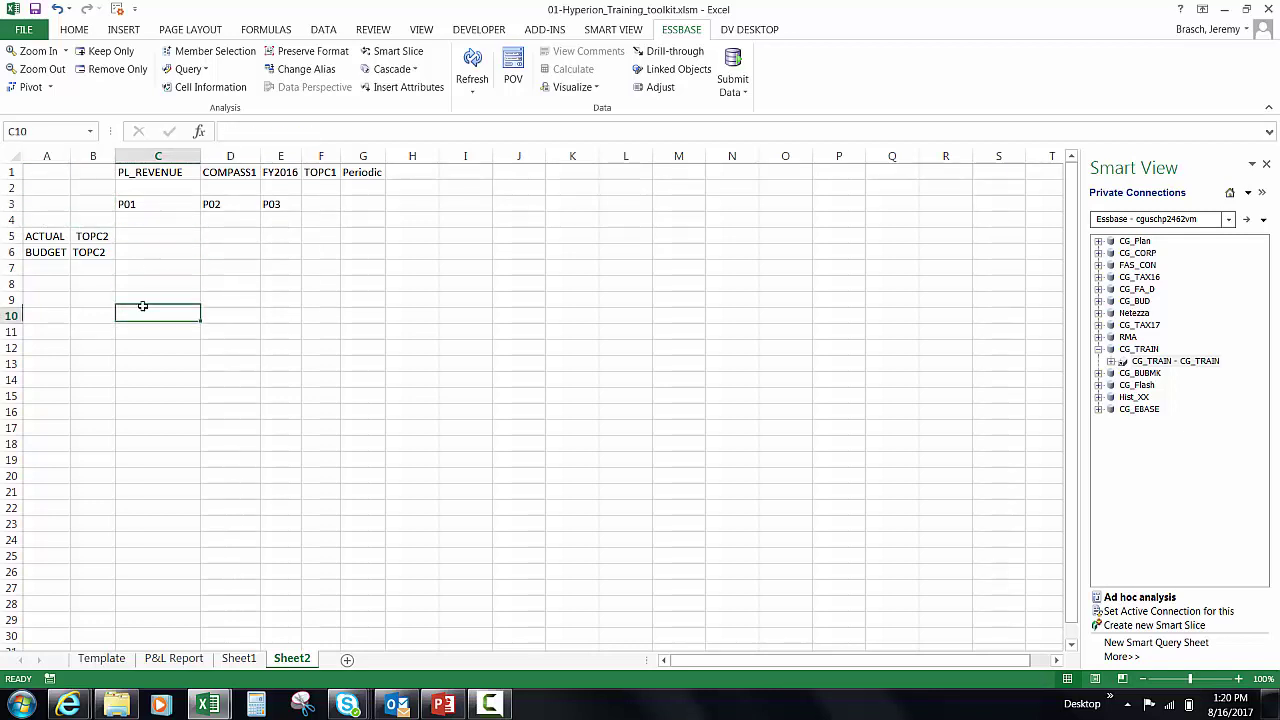
pyautogui.click(472, 66)
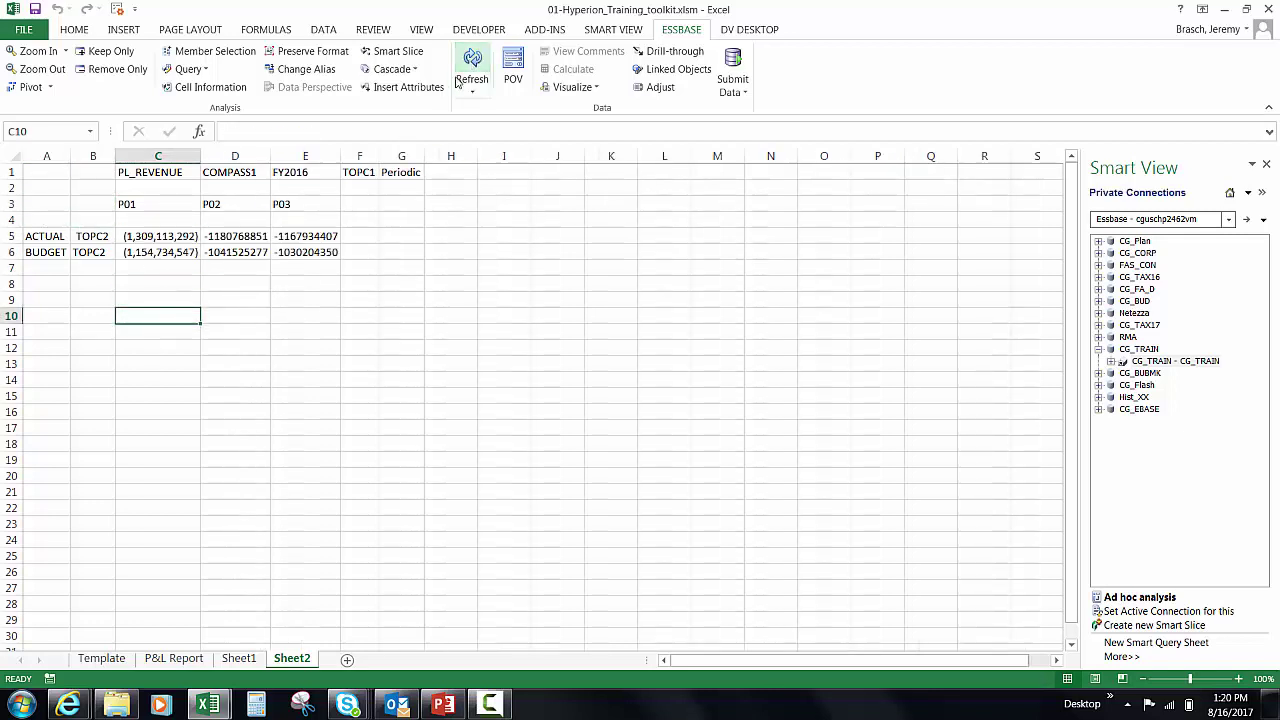
# Format the revenue values in C5:E6 with comma style and no decimals
pyautogui.moveTo(145, 240); pyautogui.dragTo(292, 252)
pyautogui.click(72, 30)
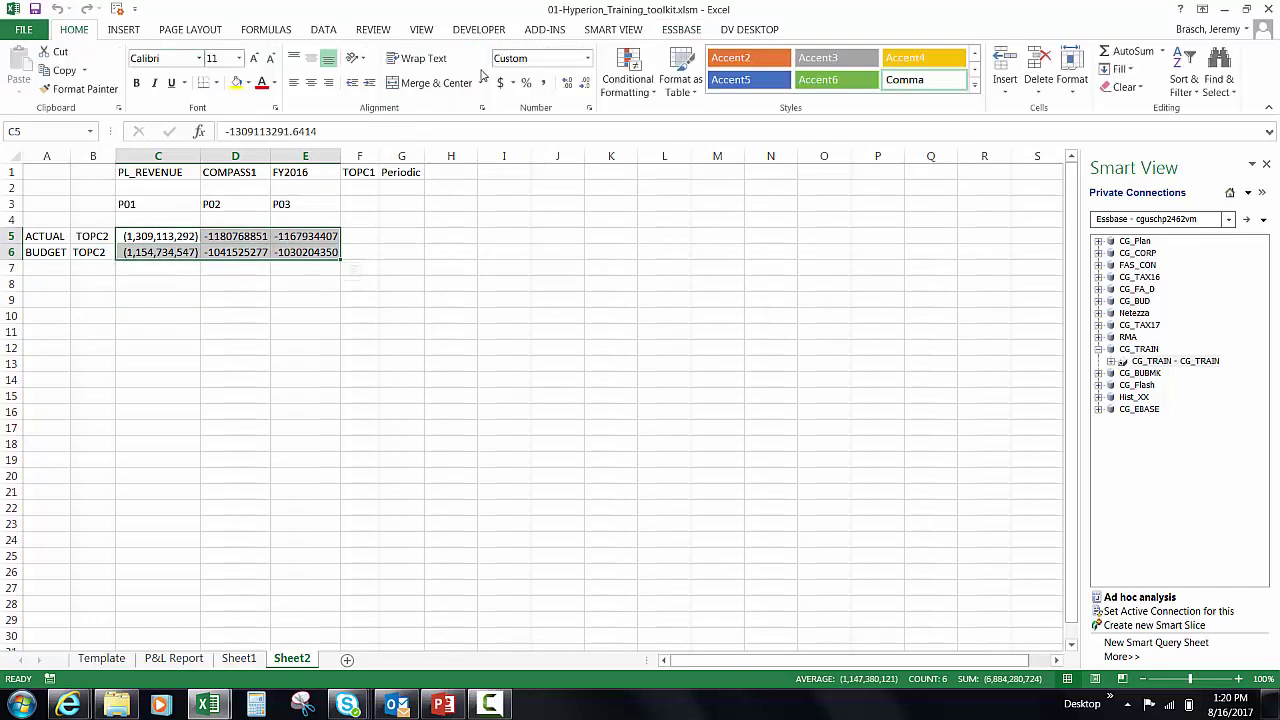
pyautogui.click(543, 82)
pyautogui.click(584, 82)
pyautogui.click(584, 82)
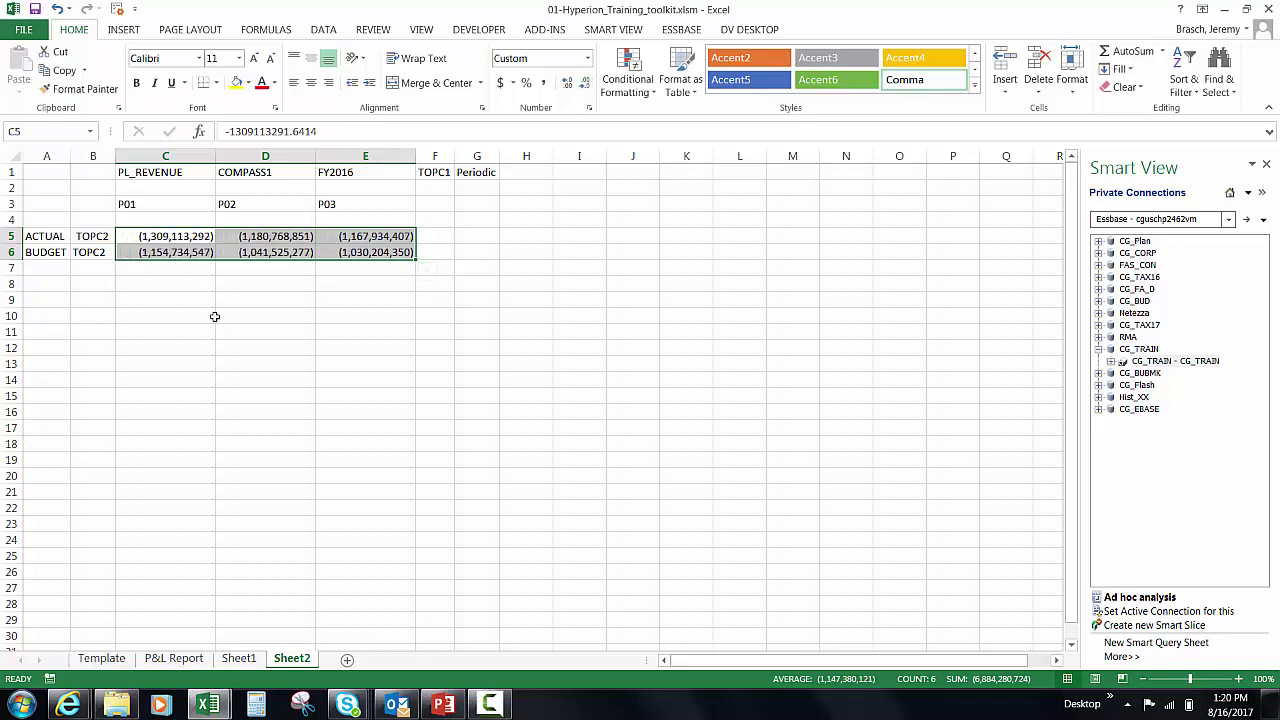
pyautogui.click(210, 316)
# Pivot TOPC2 from the rows into the header, and pivot PL_REVENUE from the header into the row dimensions
pyautogui.click(100, 252)
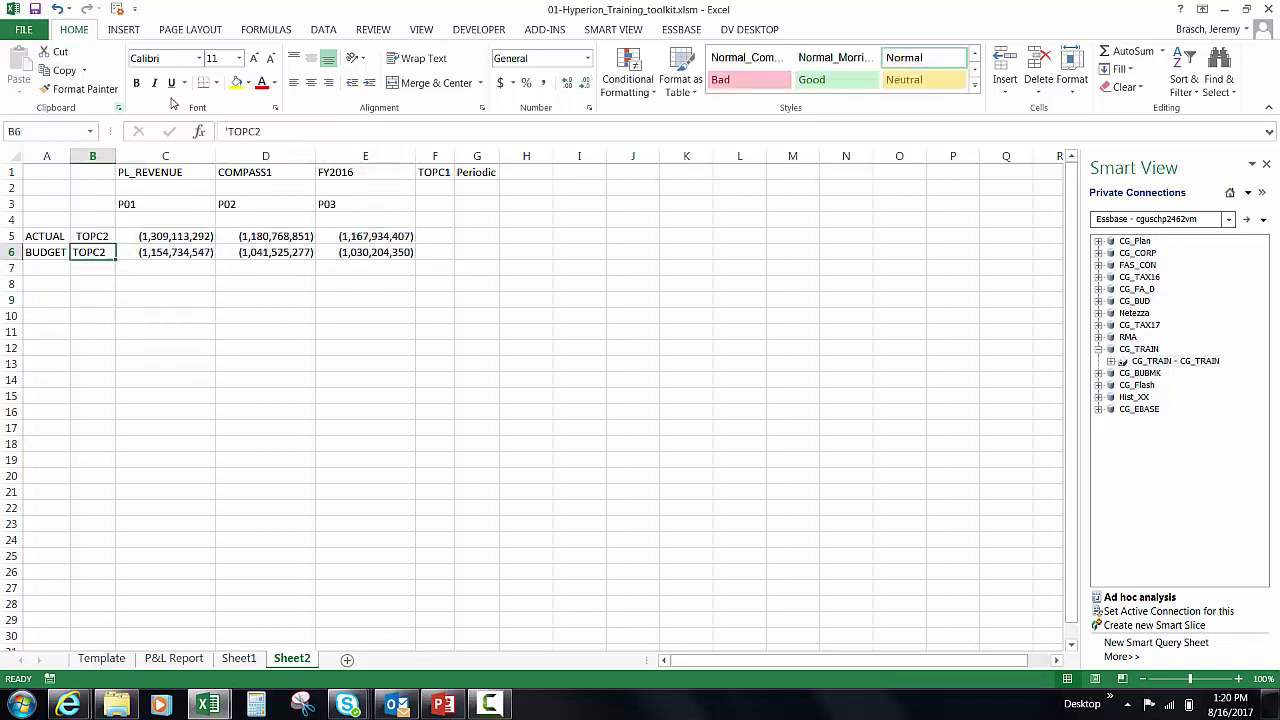
pyautogui.click(678, 31)
pyautogui.click(29, 88)
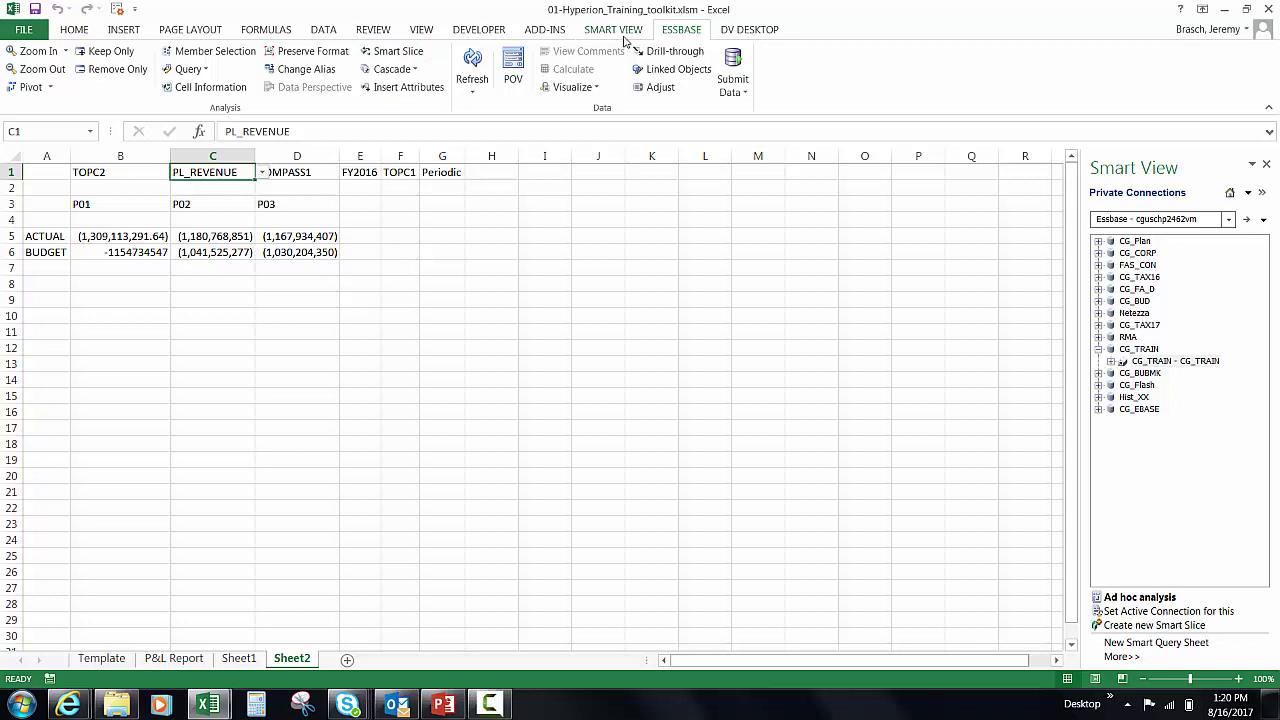
pyautogui.click(30, 87)
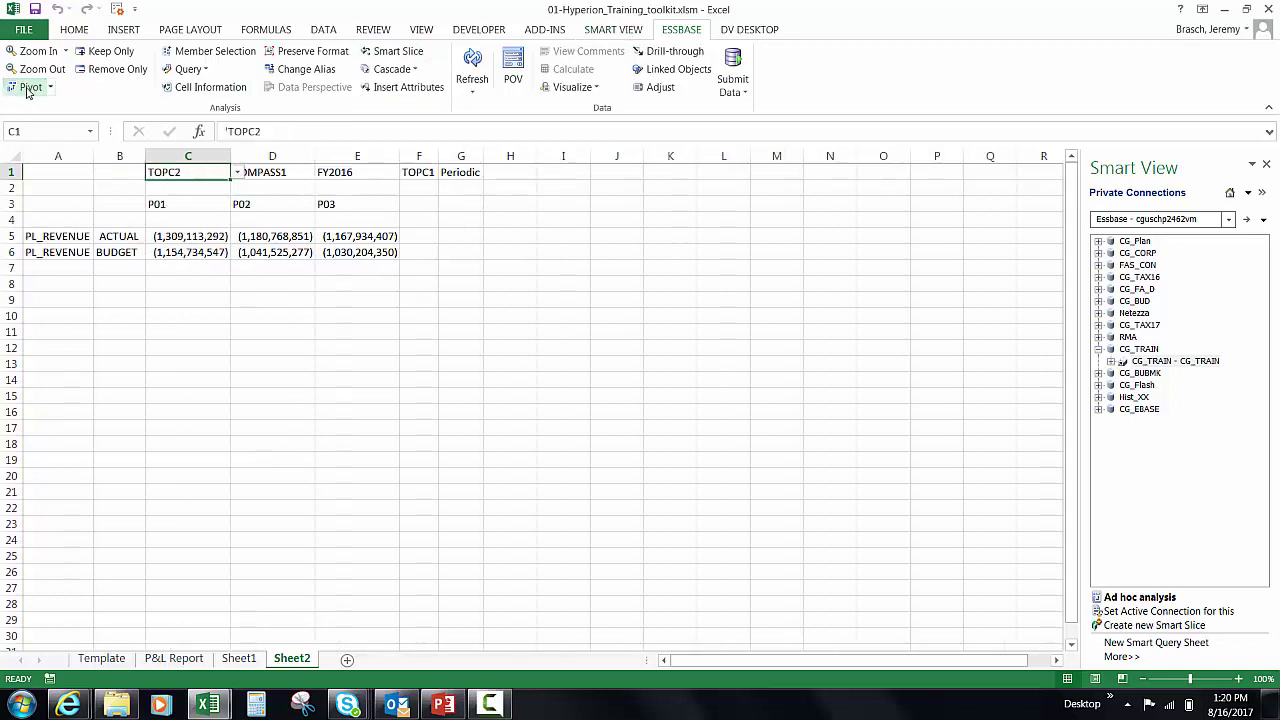
# Insert a blank row above the BUDGET row, and delete the BUDGET row from the grid
pyautogui.click(108, 236)
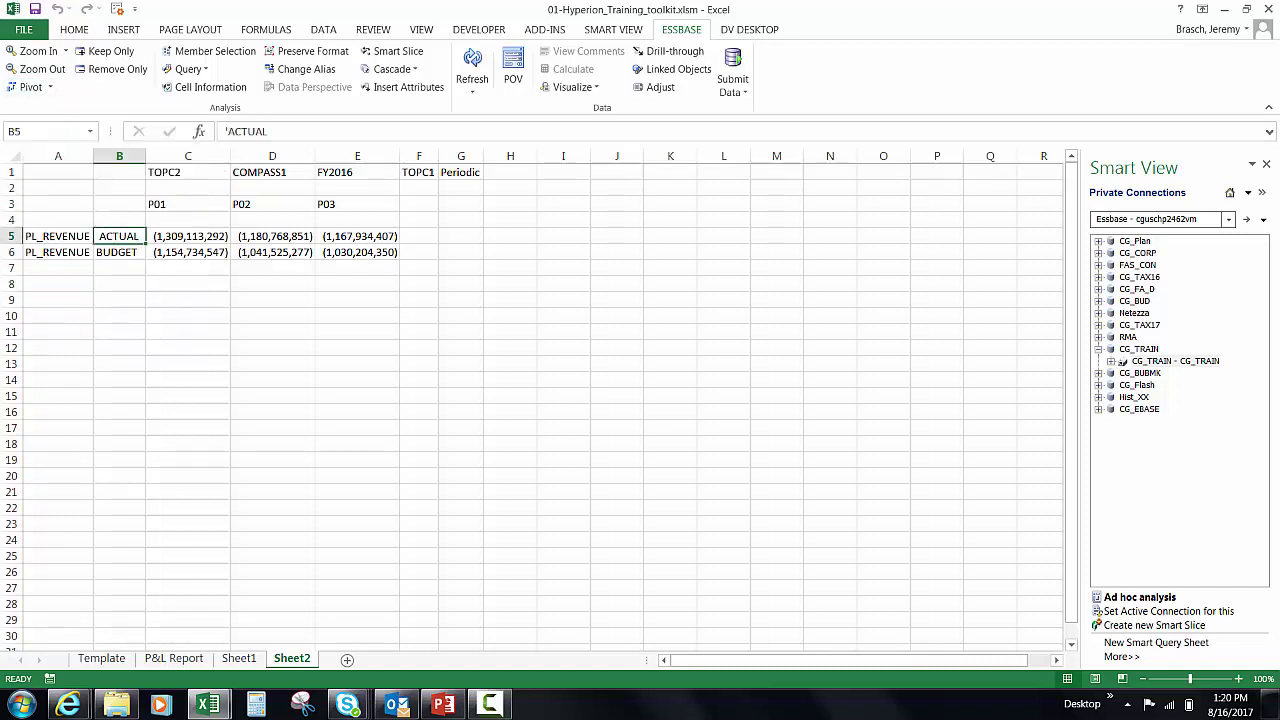
pyautogui.click(10, 258)
pyautogui.rightClick(10, 258)
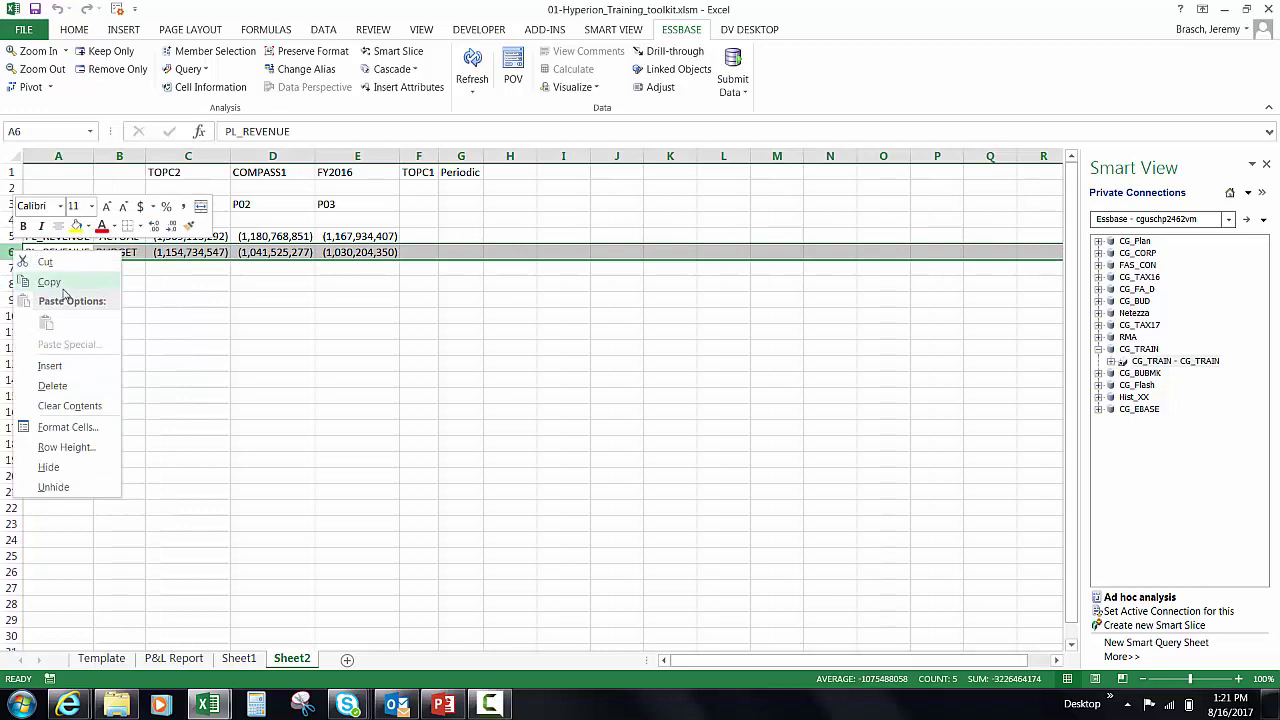
pyautogui.click(45, 365)
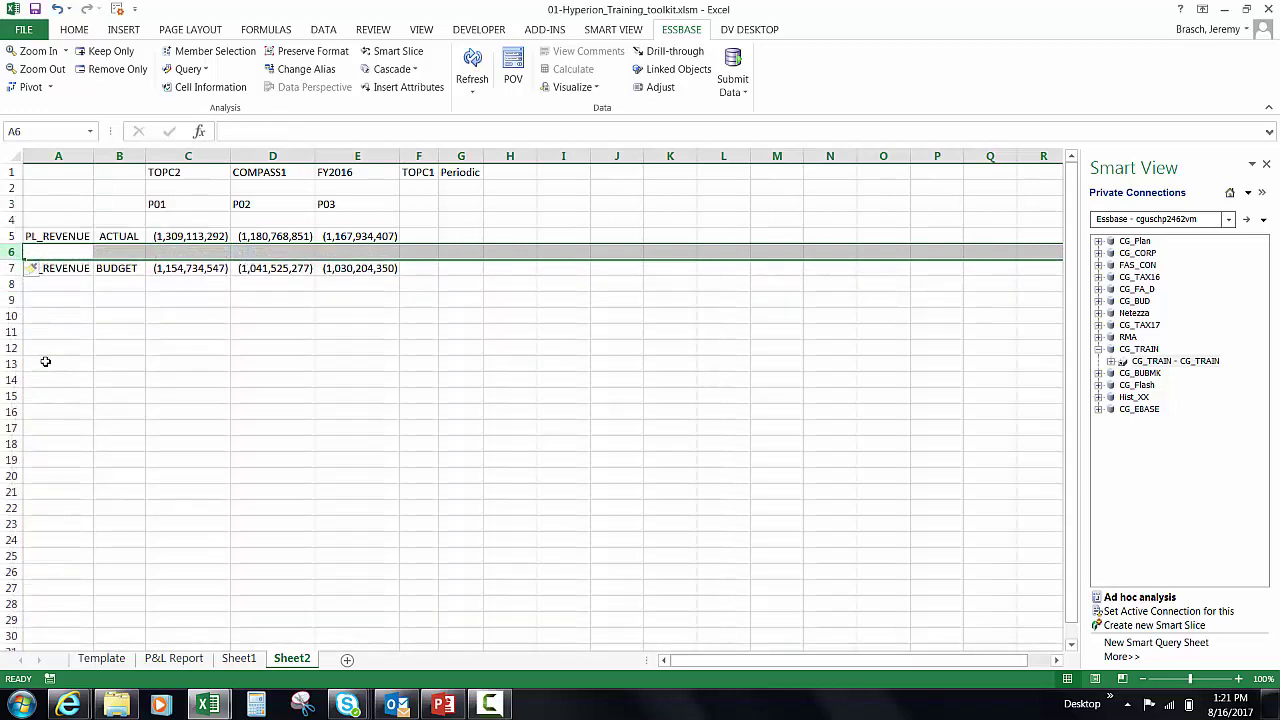
pyautogui.rightClick(13, 268)
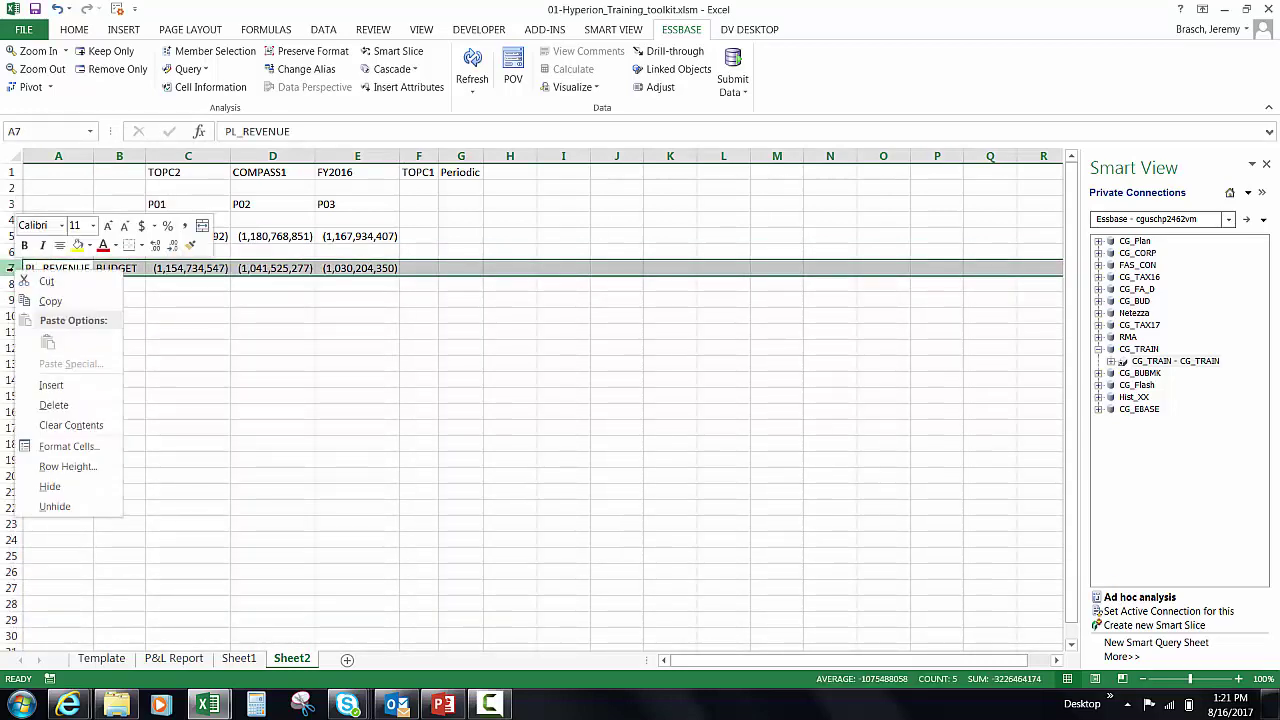
pyautogui.click(45, 401)
pyautogui.click(92, 348)
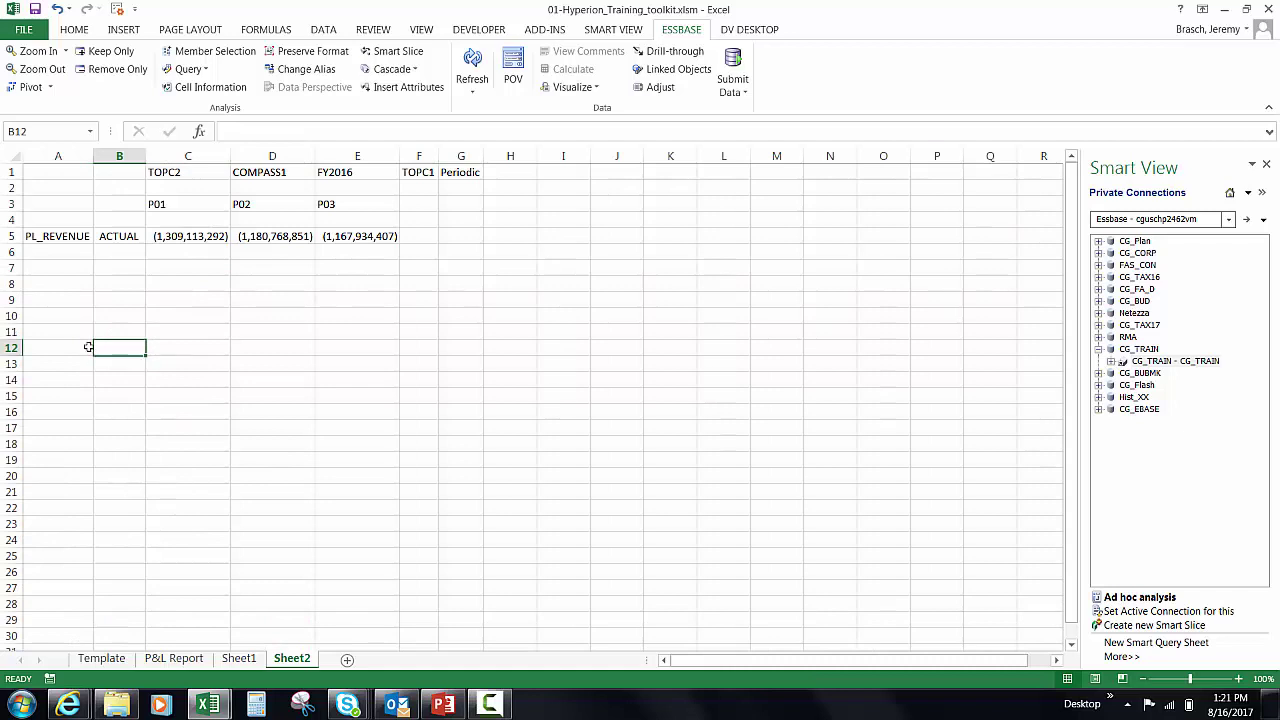
# Review the Smart View member options, including the Zoom In Level choices, and accept them with Next Level
pyautogui.click(65, 240)
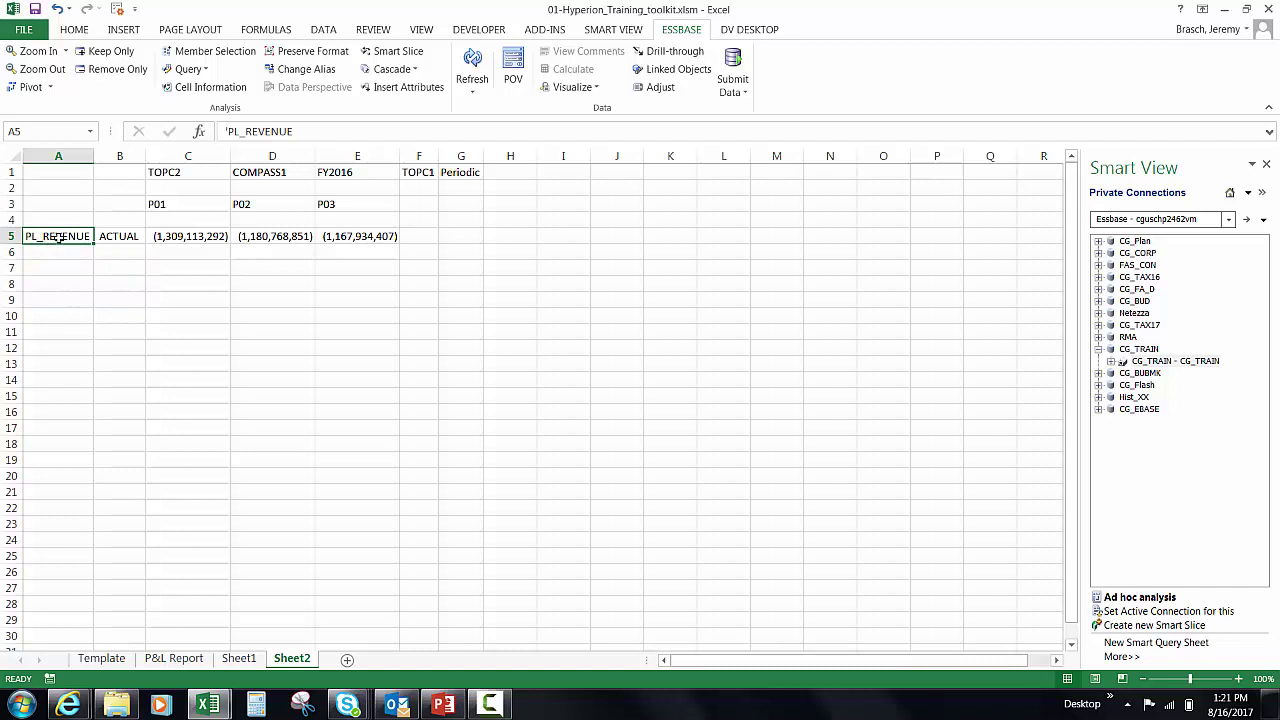
pyautogui.click(610, 30)
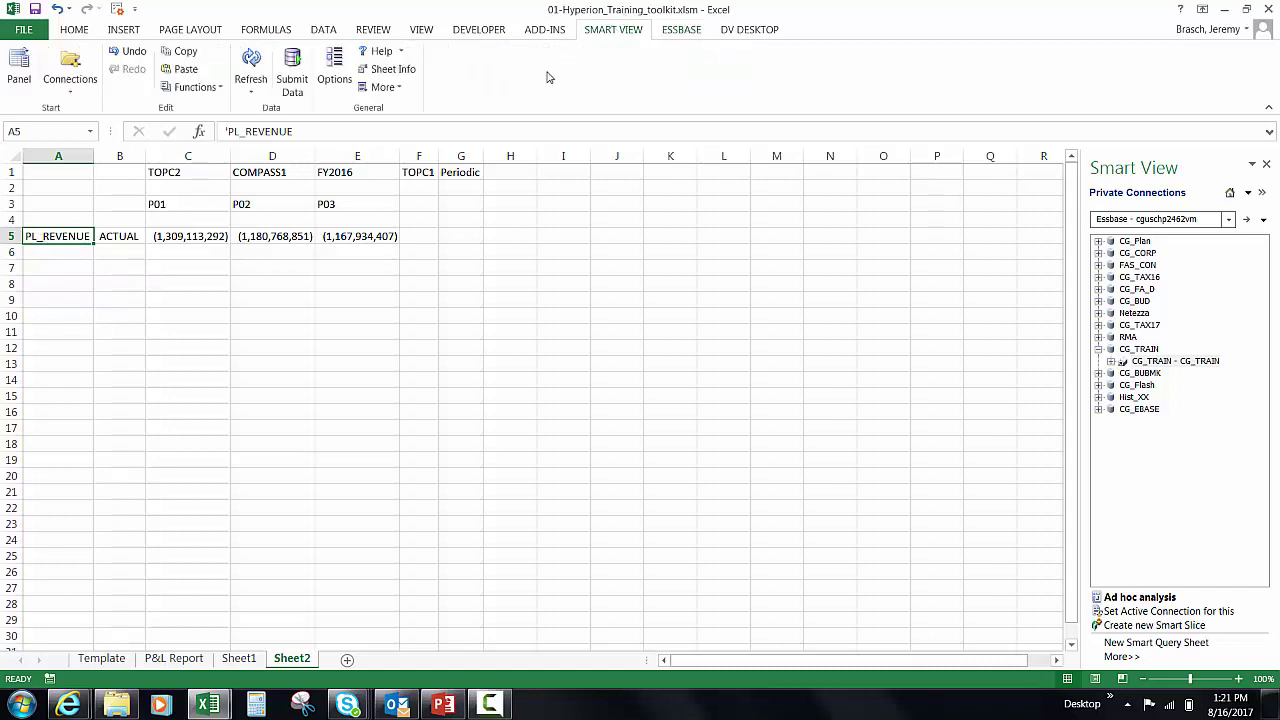
pyautogui.click(336, 58)
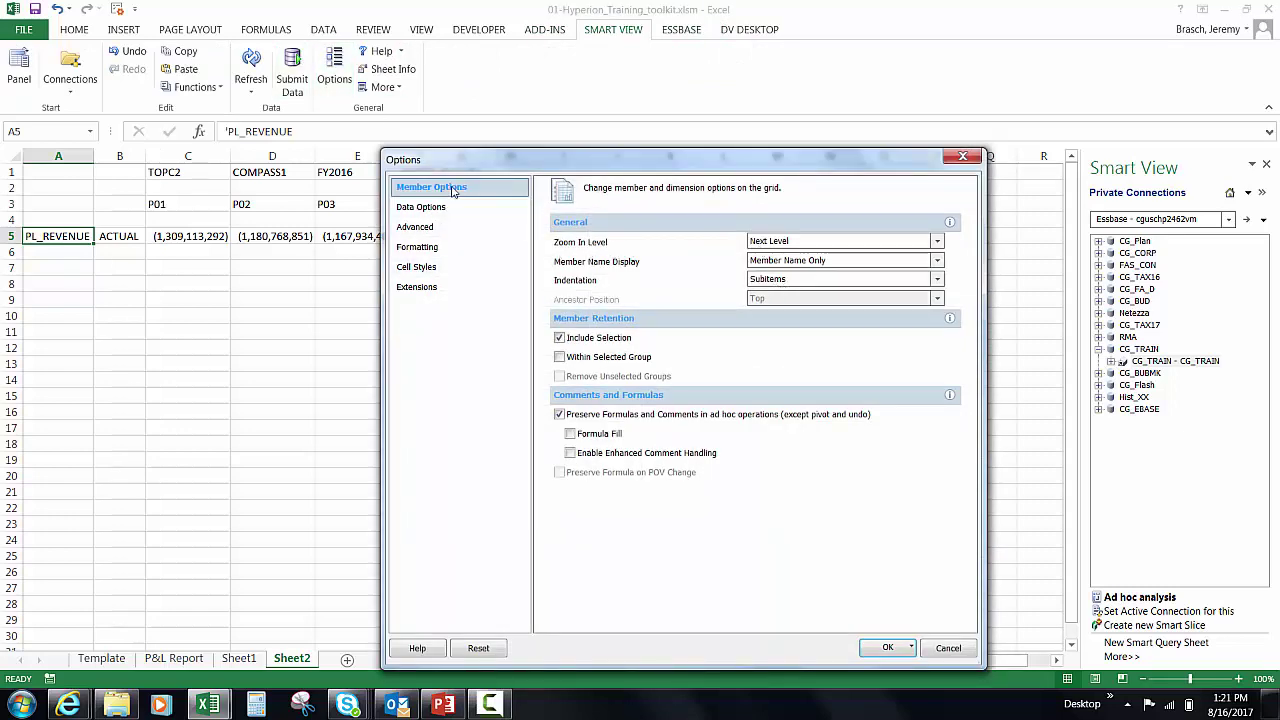
pyautogui.click(937, 243)
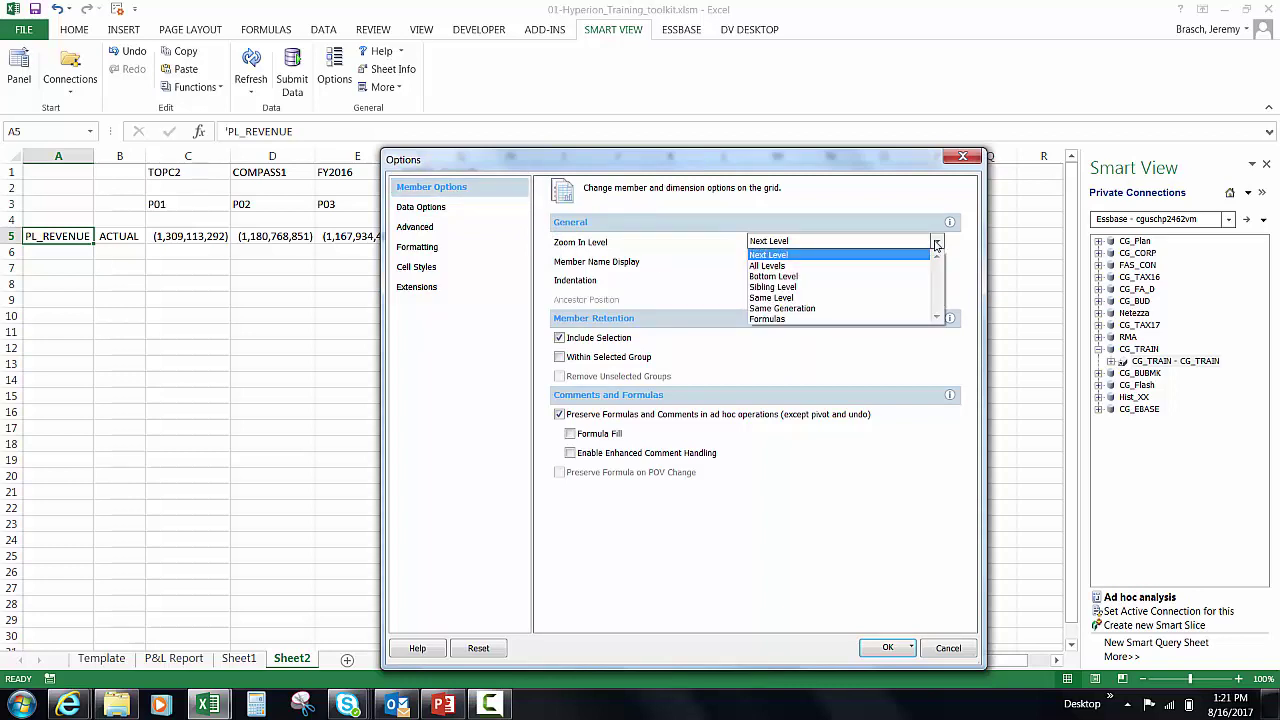
pyautogui.click(937, 244)
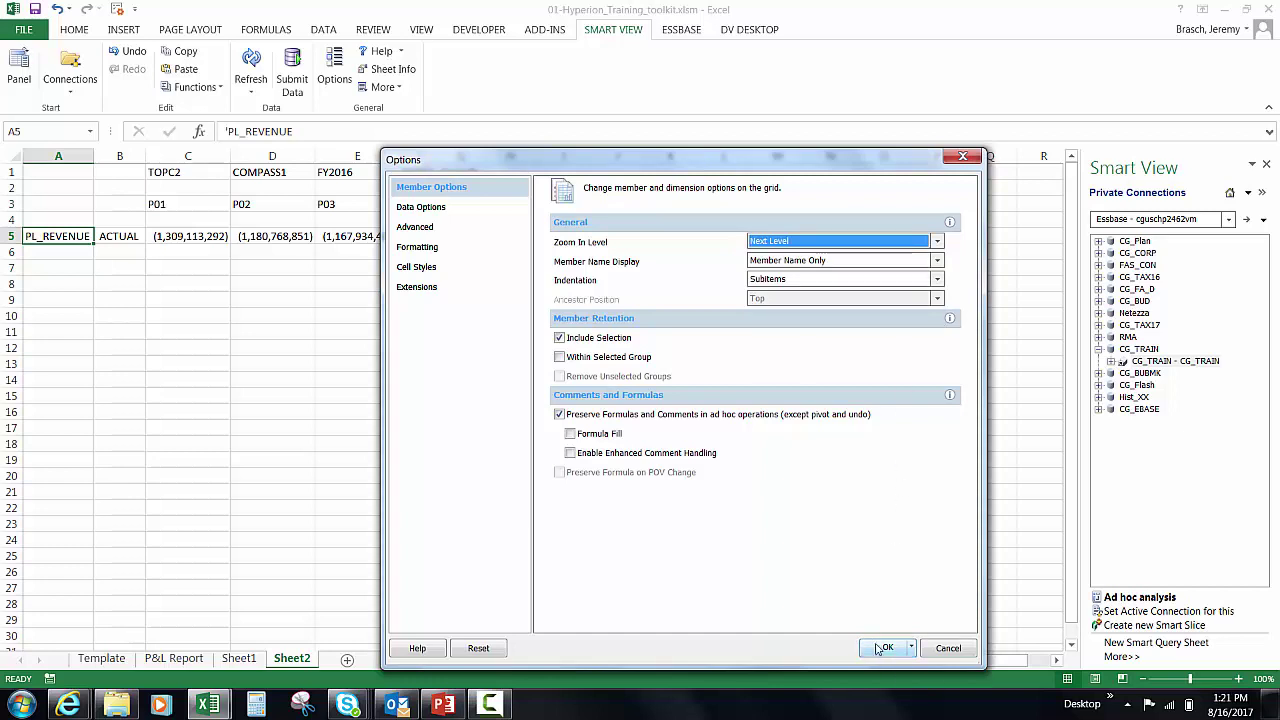
pyautogui.click(912, 648)
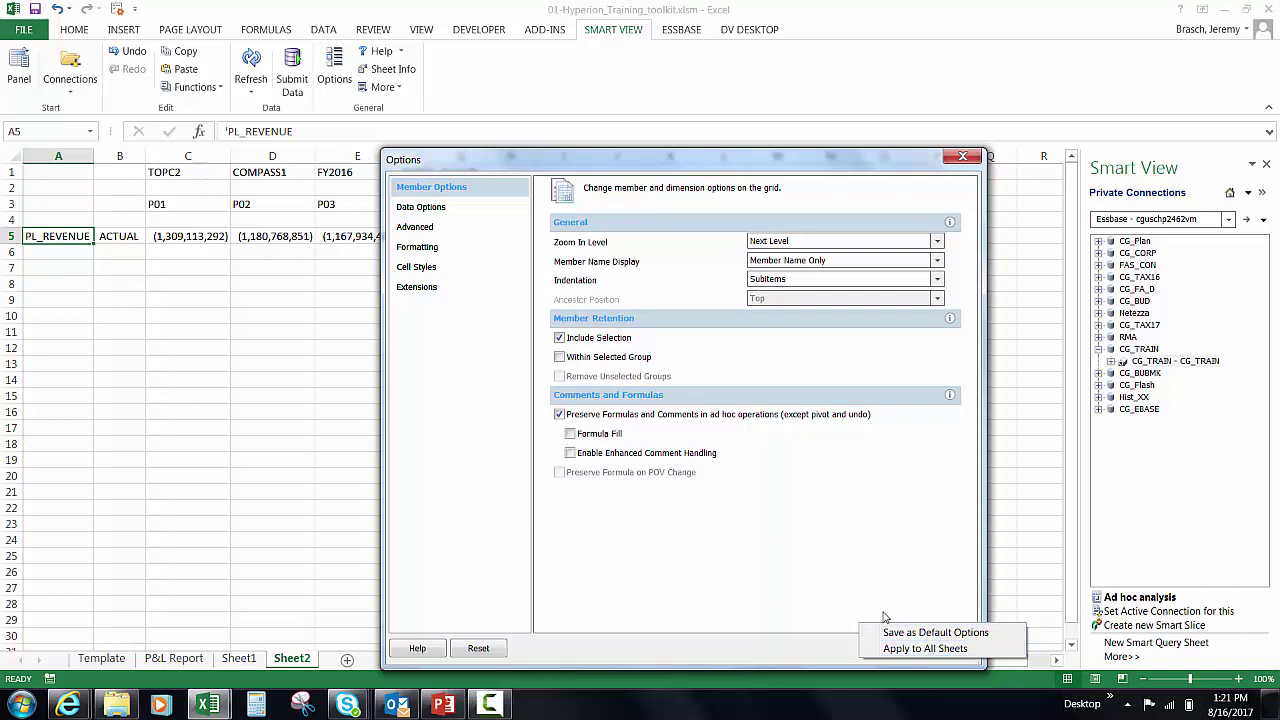
pyautogui.click(849, 600)
pyautogui.click(883, 655)
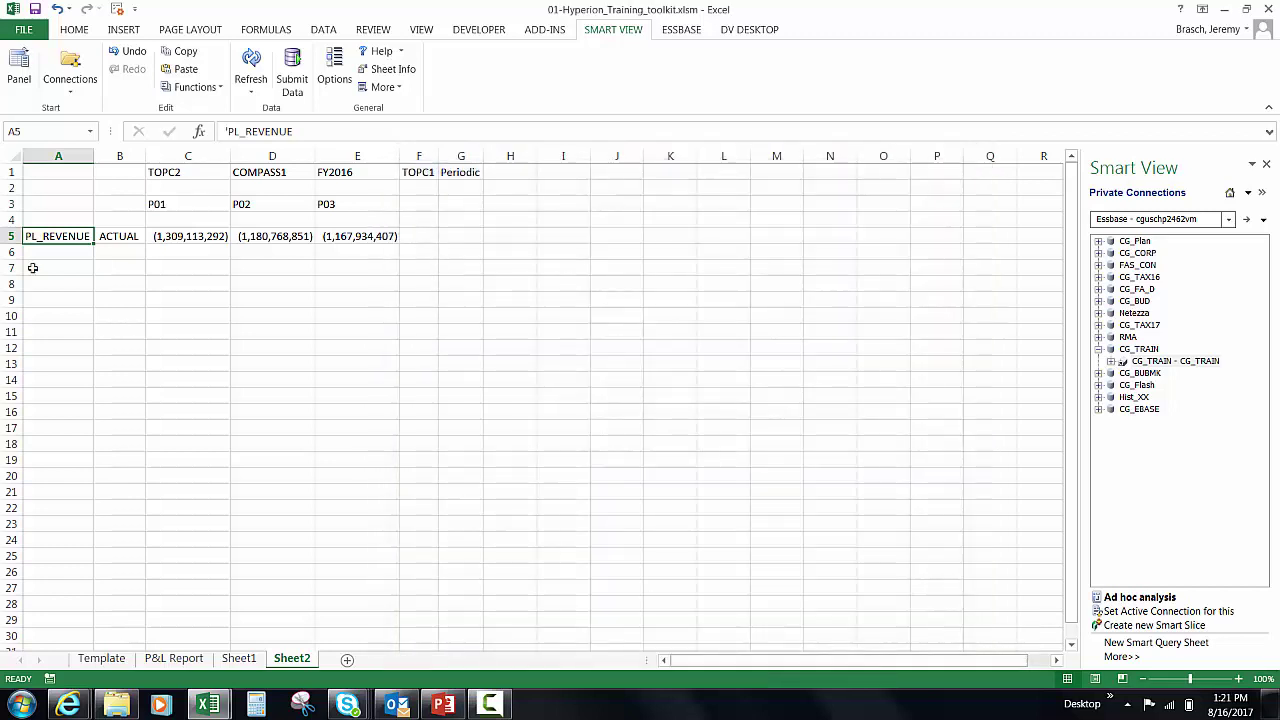
# Zoom in on PL_REVENUE in A5 to show its child accounts, and switch the grid's alias table to Default
pyautogui.doubleClick(49, 236)
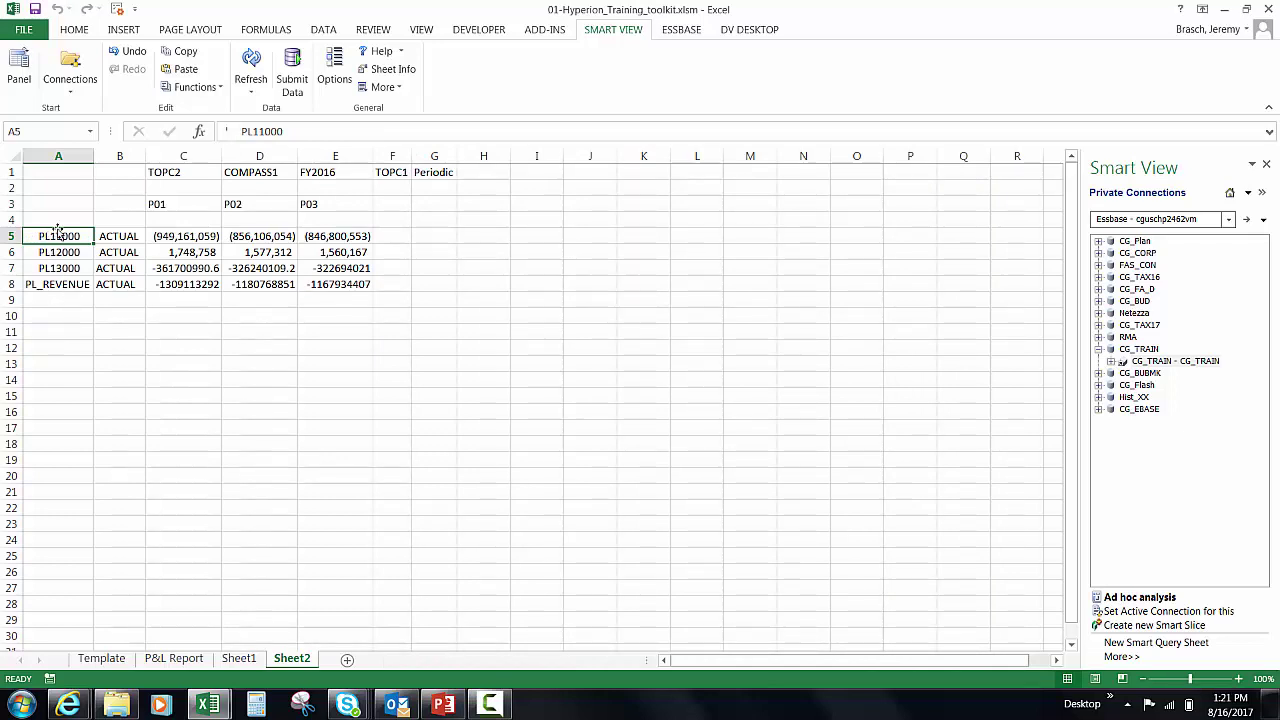
pyautogui.click(65, 285)
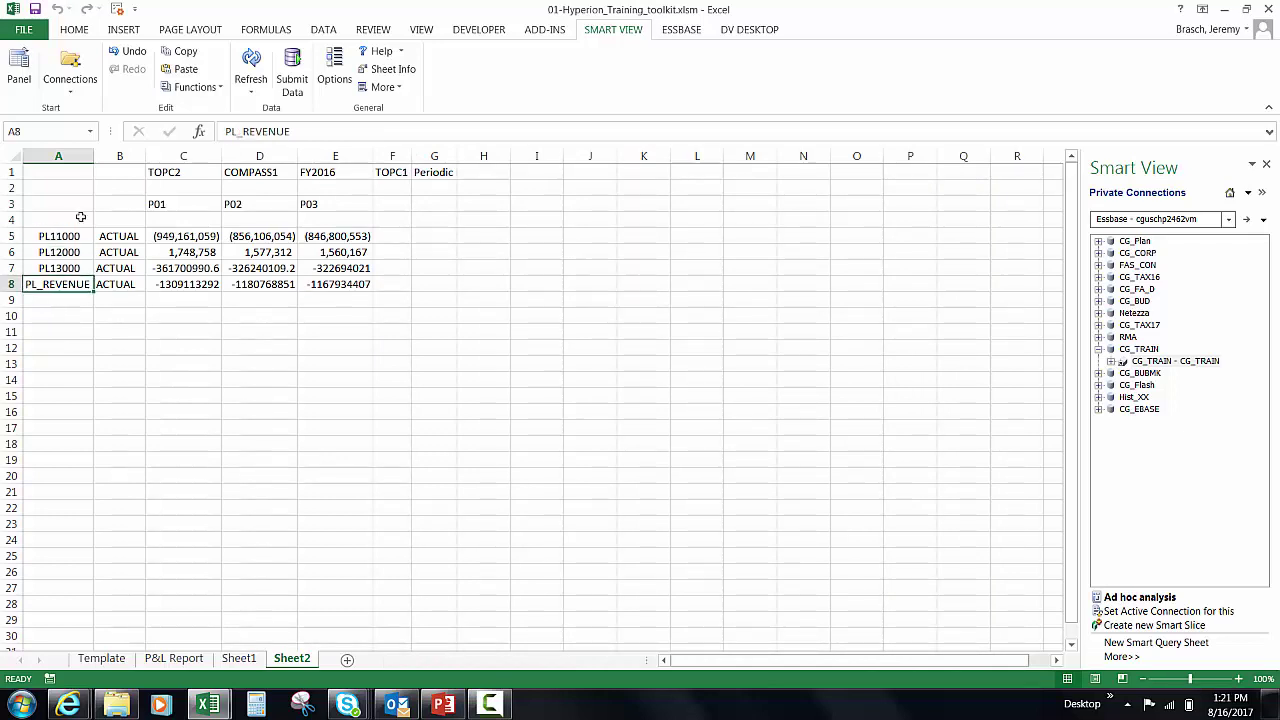
pyautogui.click(678, 30)
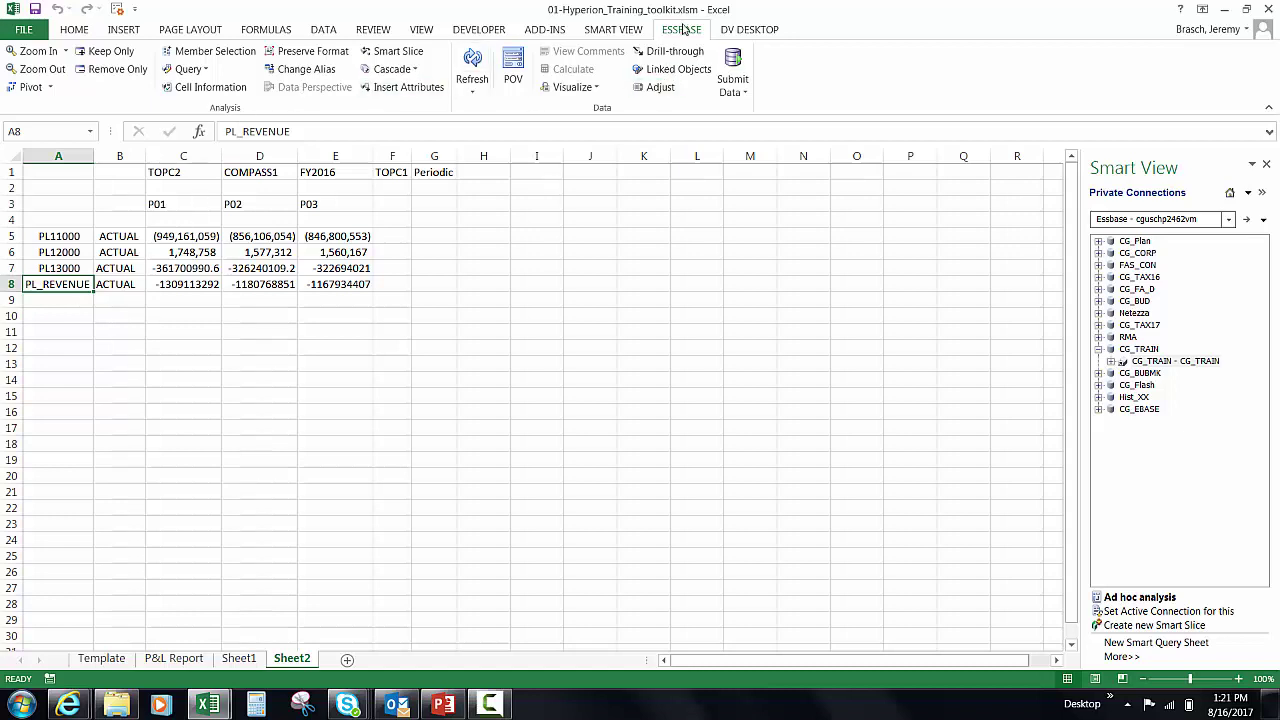
pyautogui.click(316, 72)
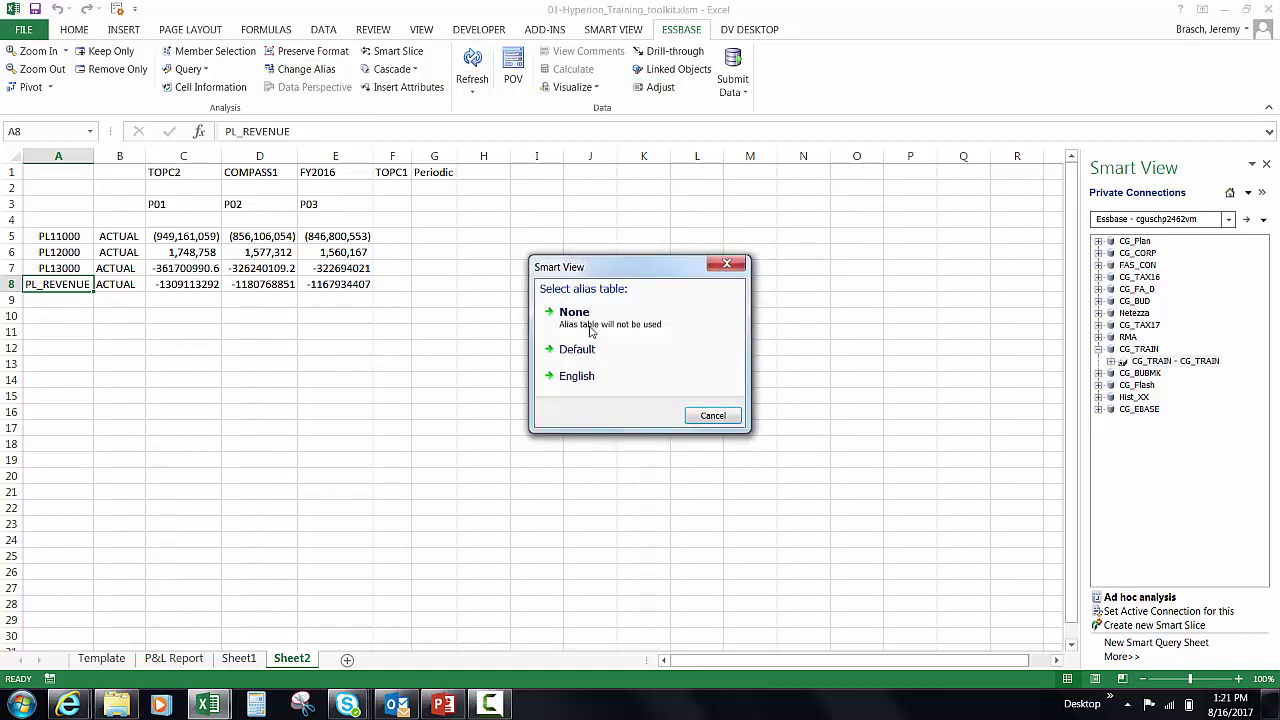
pyautogui.click(589, 359)
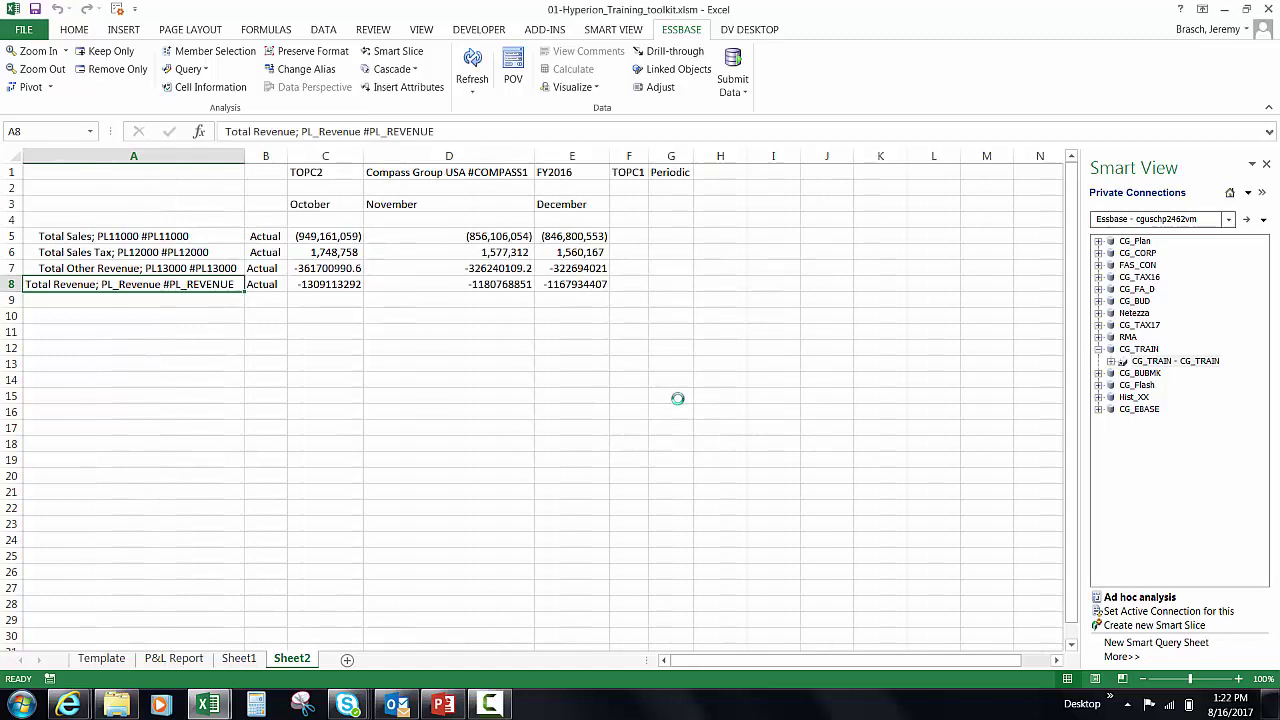
# Review the revenue child accounts and keep only the Total Revenue member in the grid
pyautogui.click(69, 238)
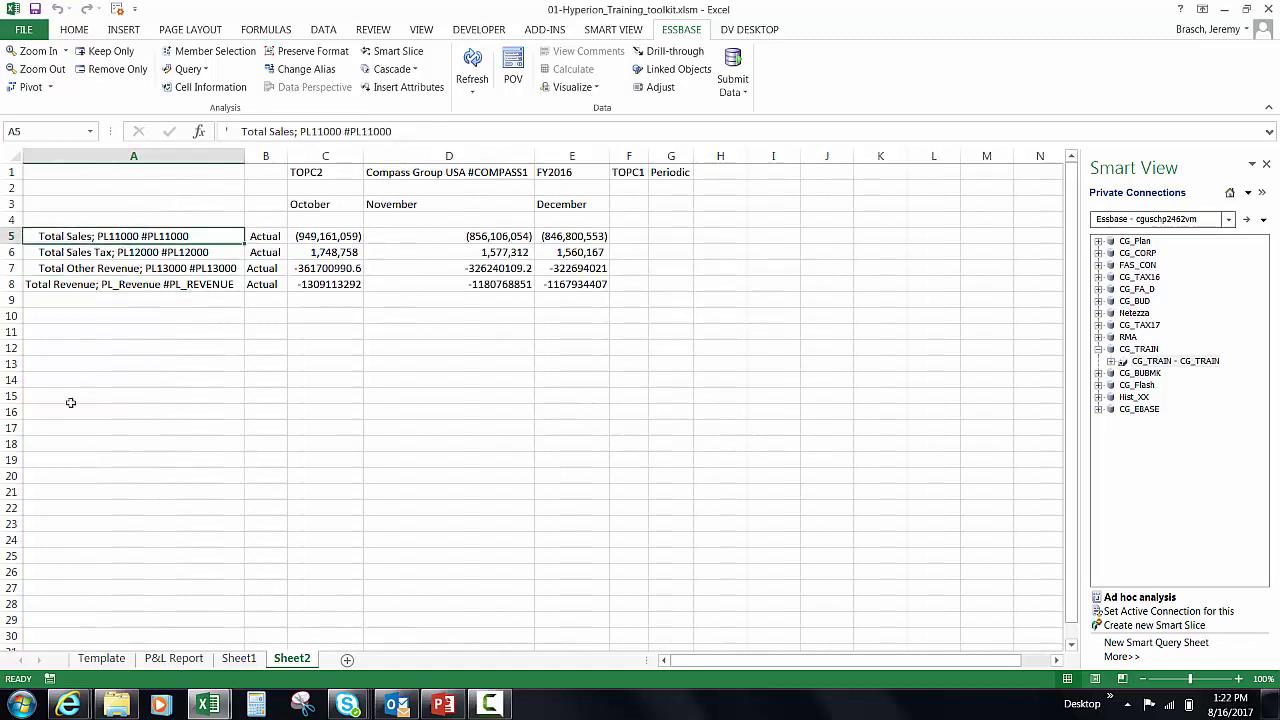
pyautogui.click(37, 254)
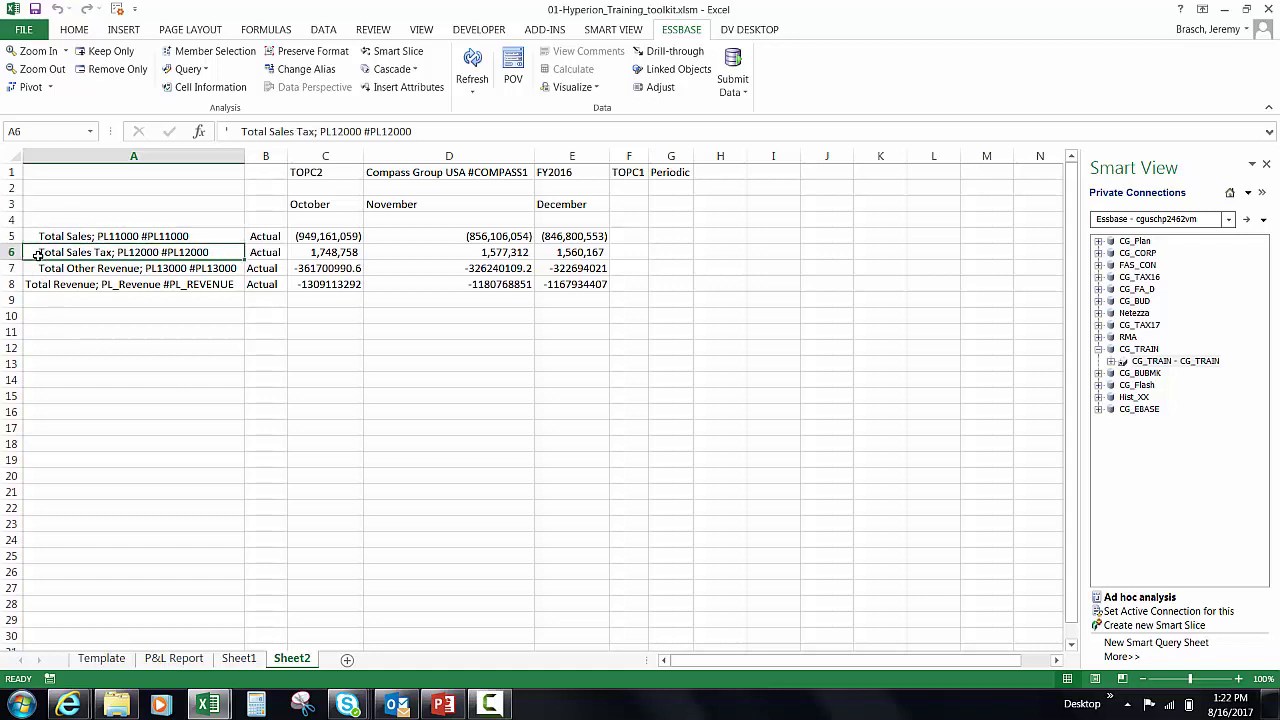
pyautogui.click(37, 269)
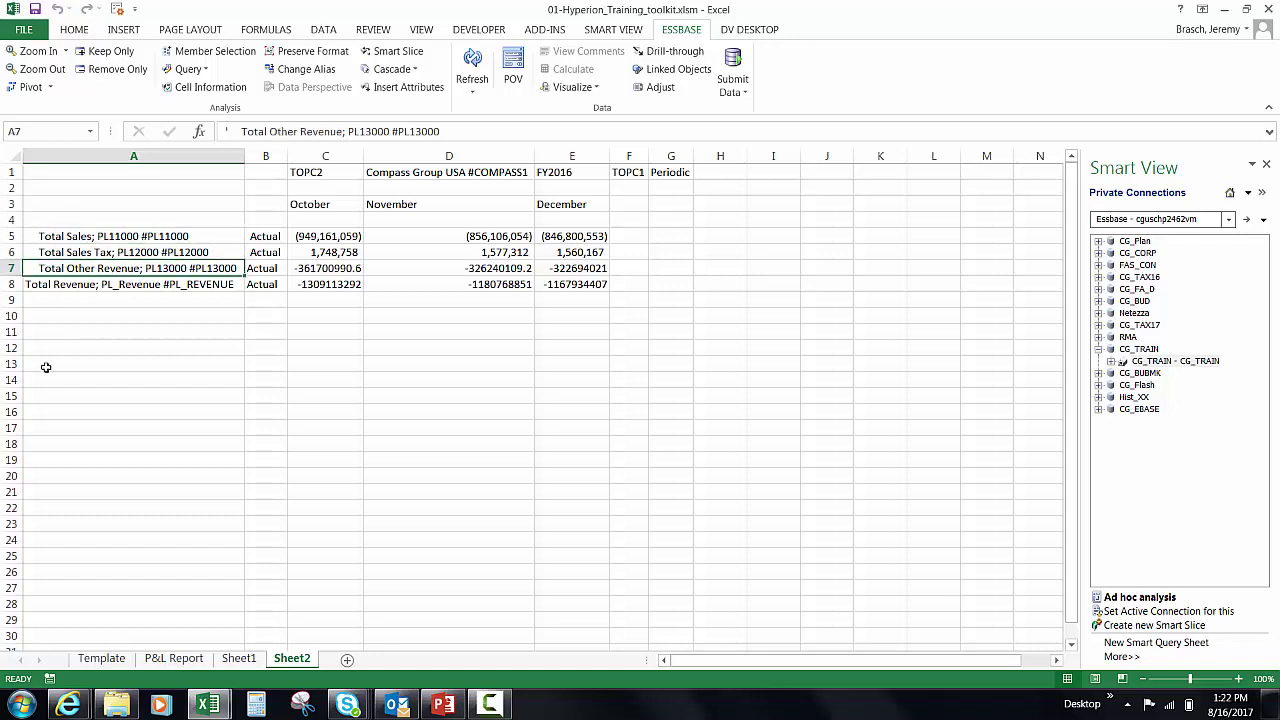
pyautogui.click(59, 287)
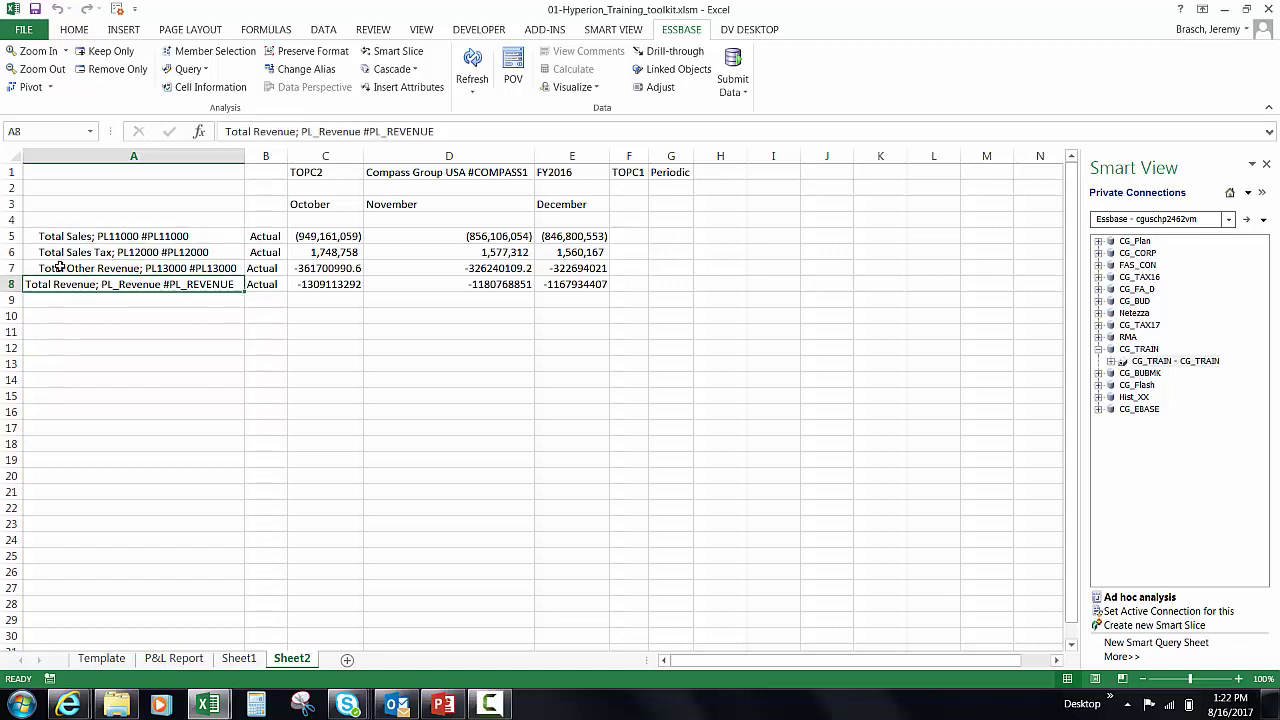
pyautogui.click(110, 52)
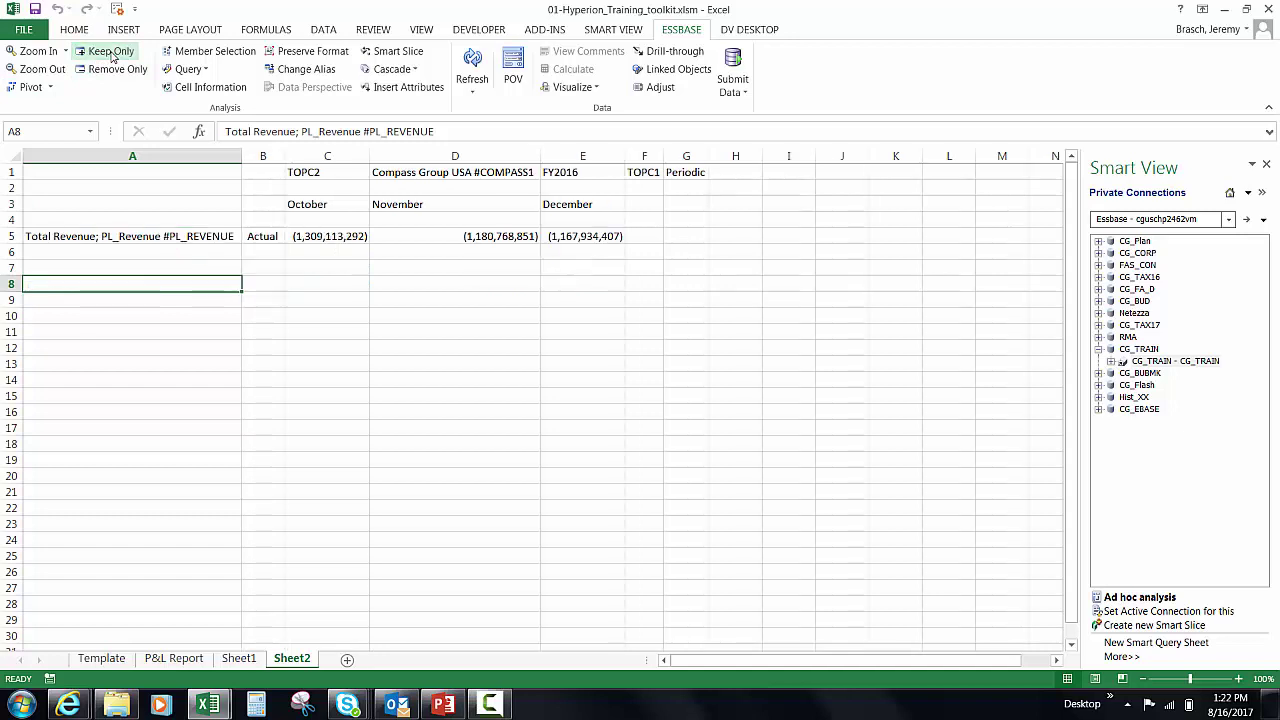
# Zoom out from Total Revenue to its parent account, and zoom in on Total Operating Profit to list its components
pyautogui.click(106, 234)
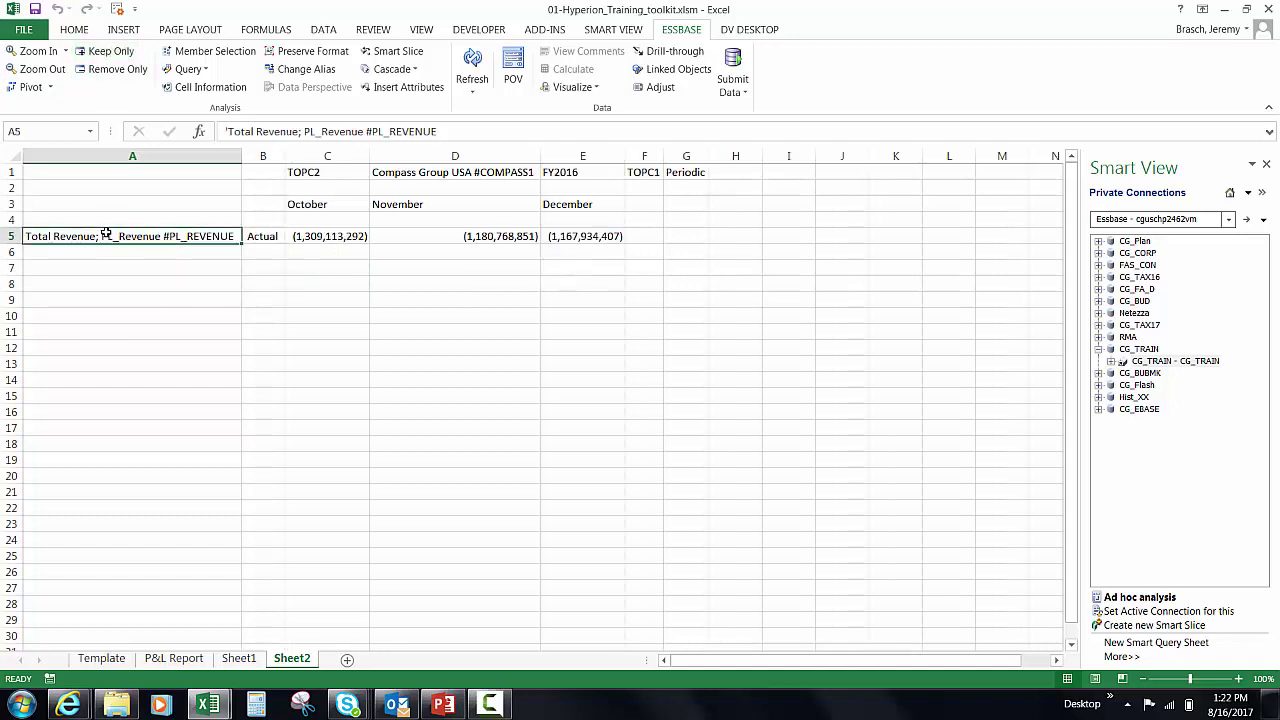
pyautogui.click(55, 75)
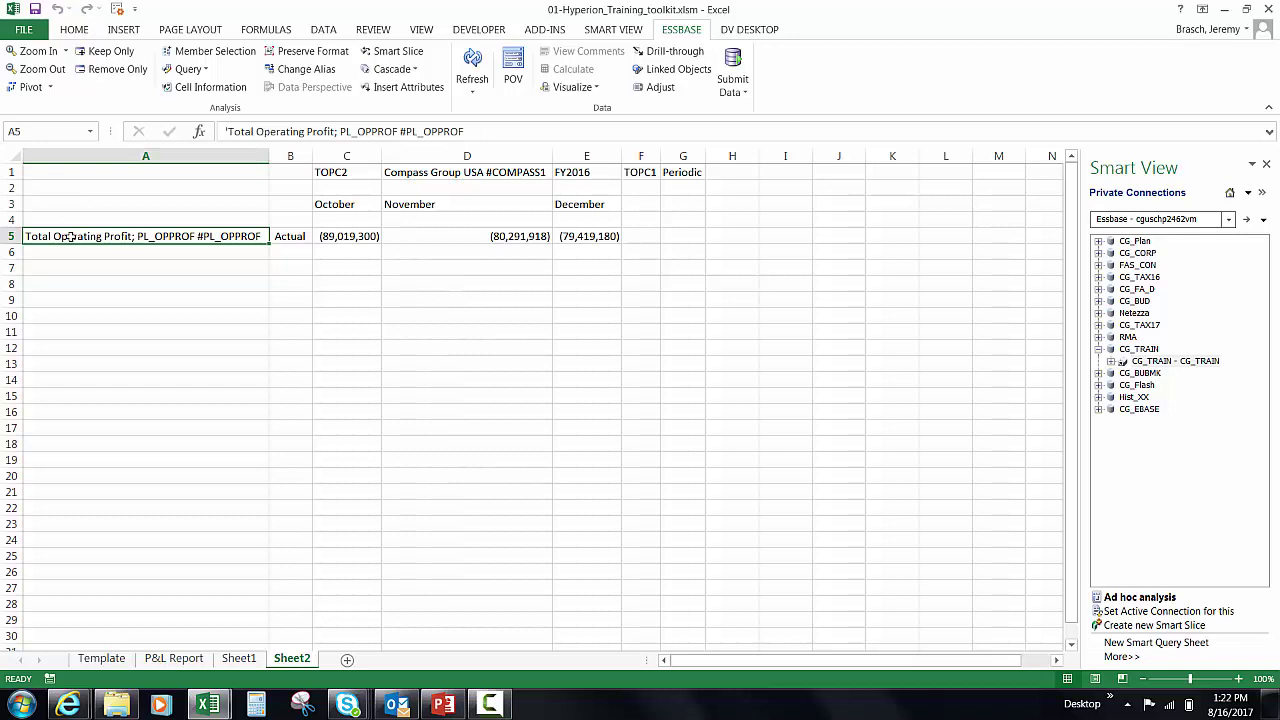
pyautogui.doubleClick(70, 236)
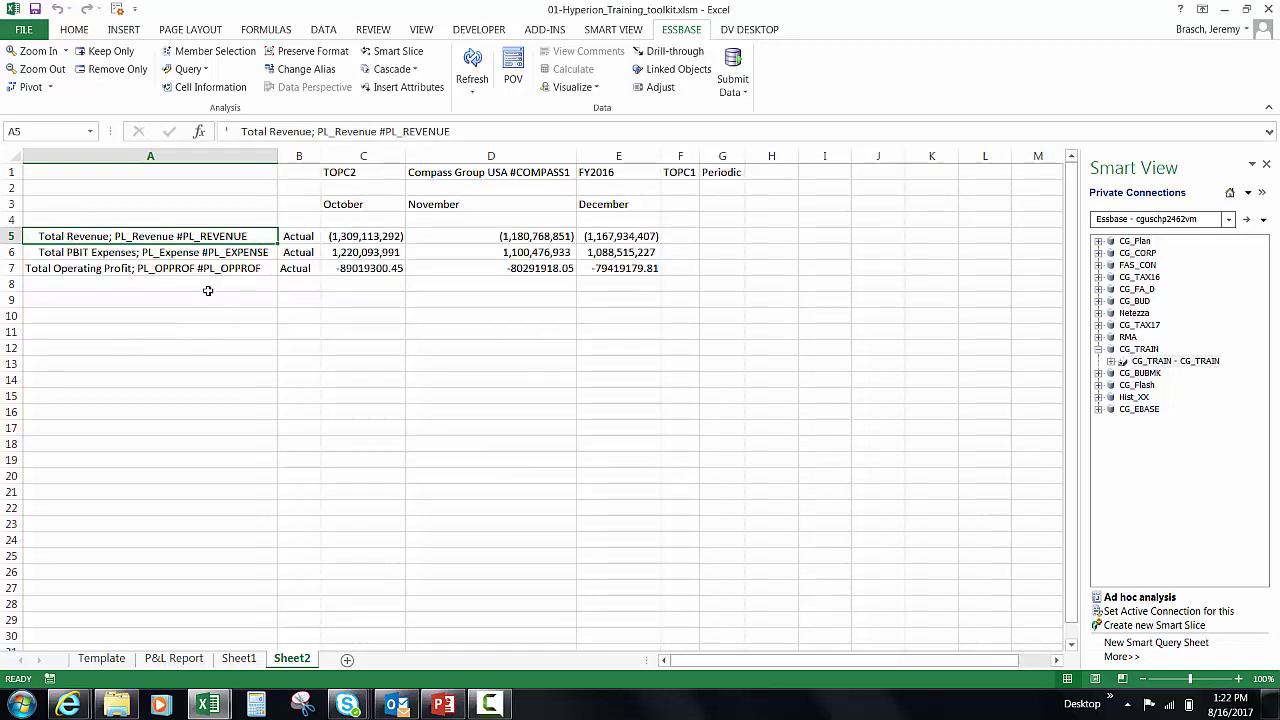
pyautogui.click(187, 254)
pyautogui.click(183, 238)
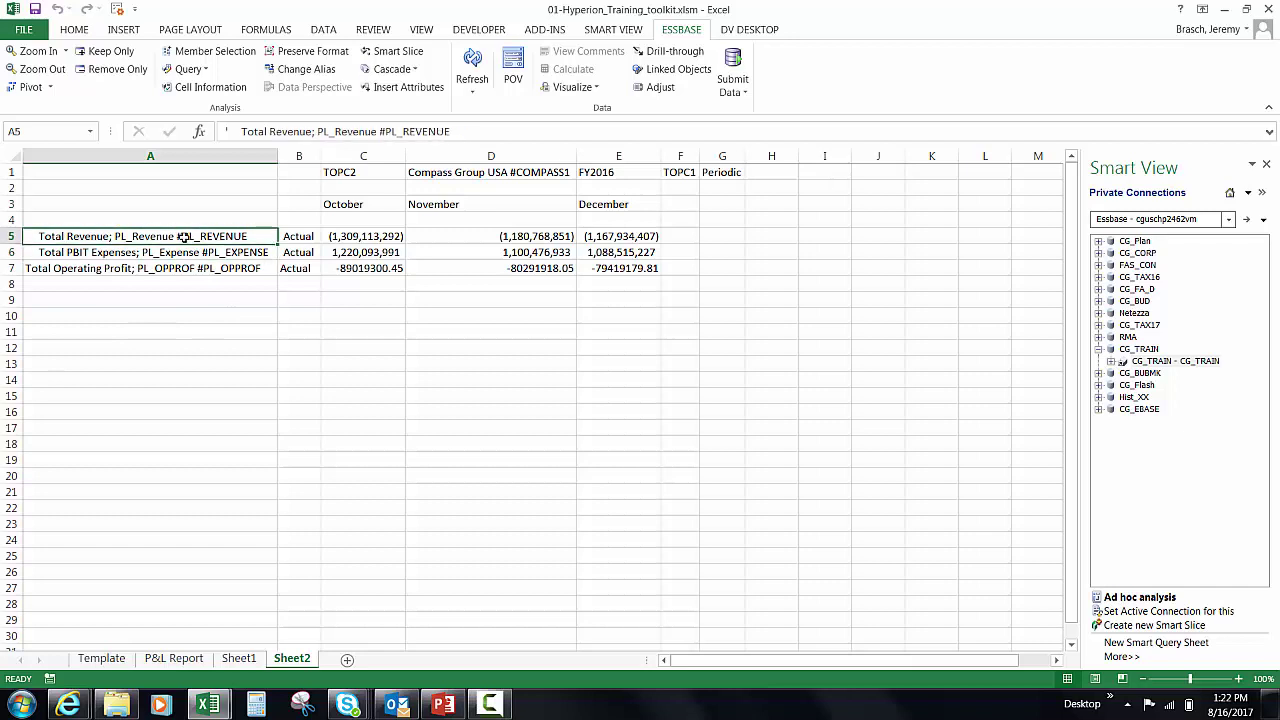
# Set the grid's alias table to None so members are displayed by their member names
pyautogui.click(168, 270)
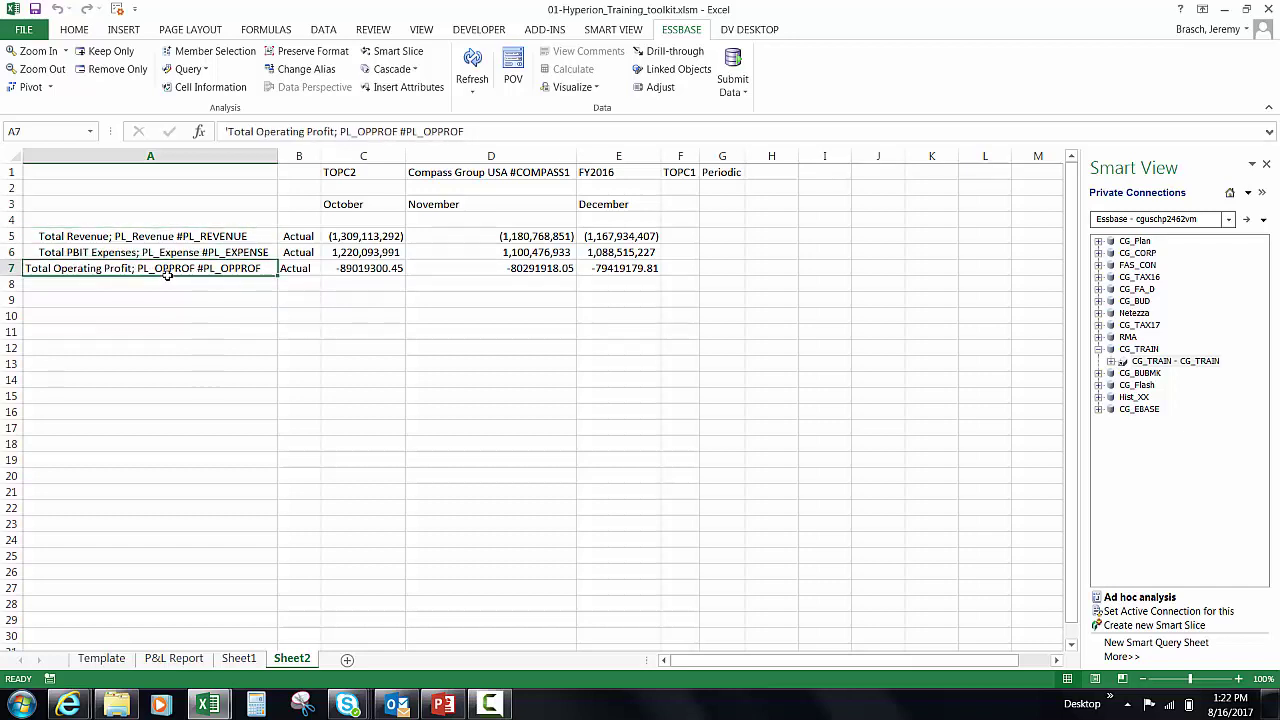
pyautogui.click(300, 69)
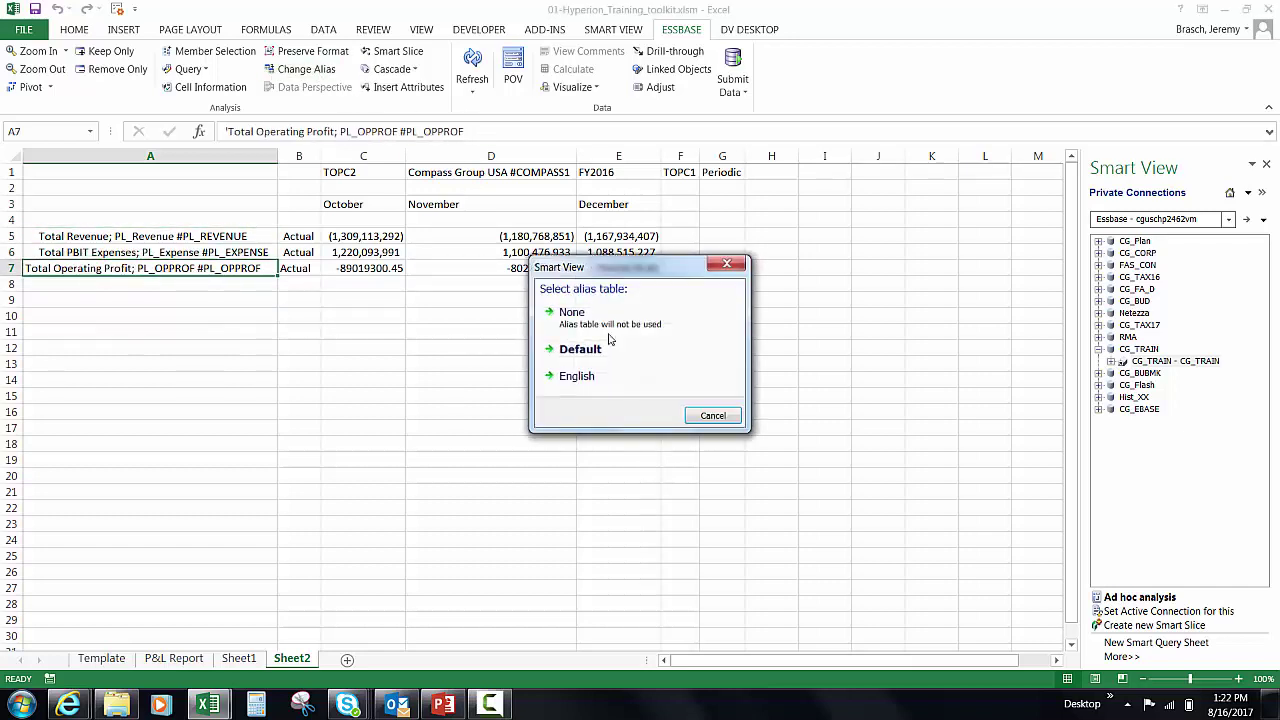
pyautogui.click(580, 318)
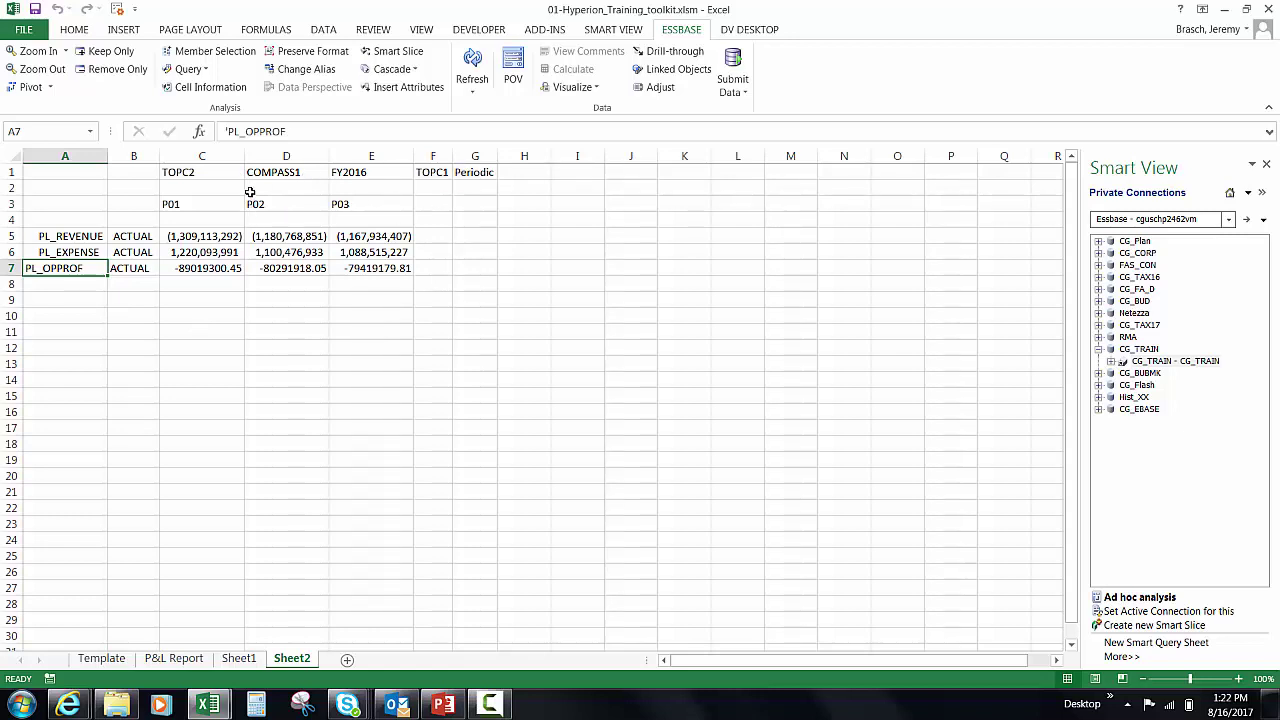
# Move FY2016 from E1 to C2 directly above P01, and insert a blank row between it and the header row
pyautogui.click(220, 201)
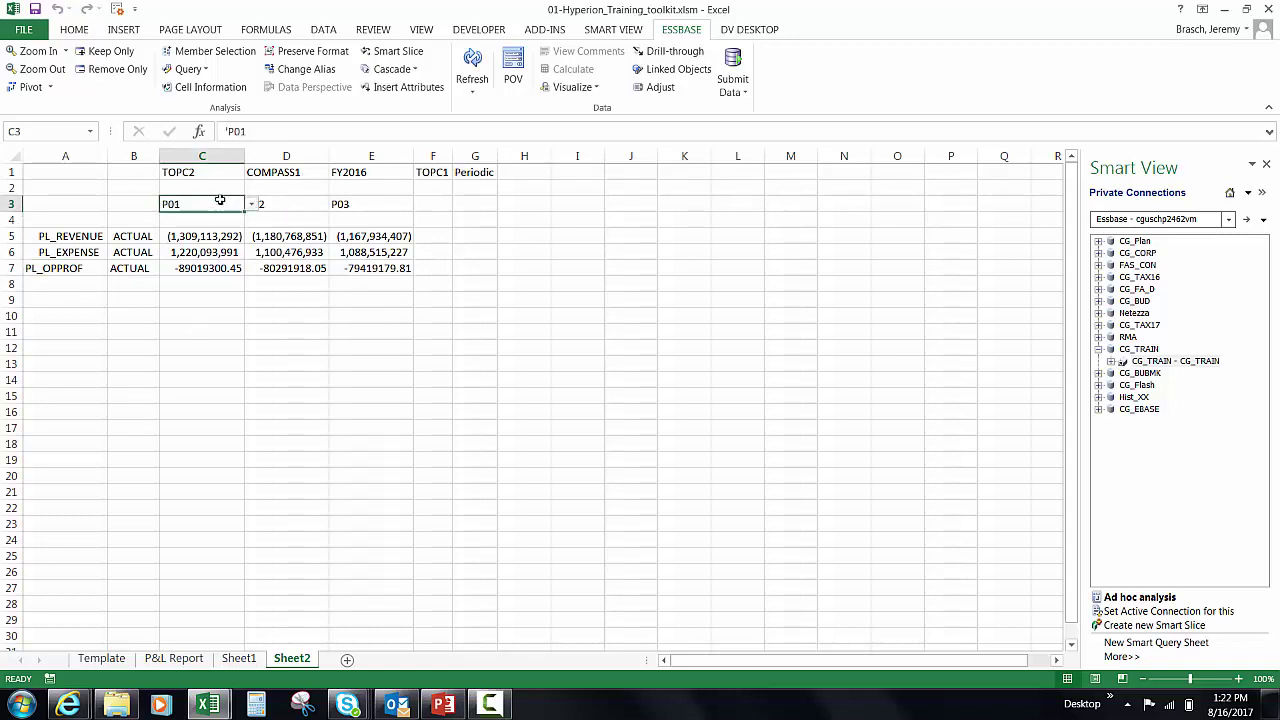
pyautogui.click(359, 175)
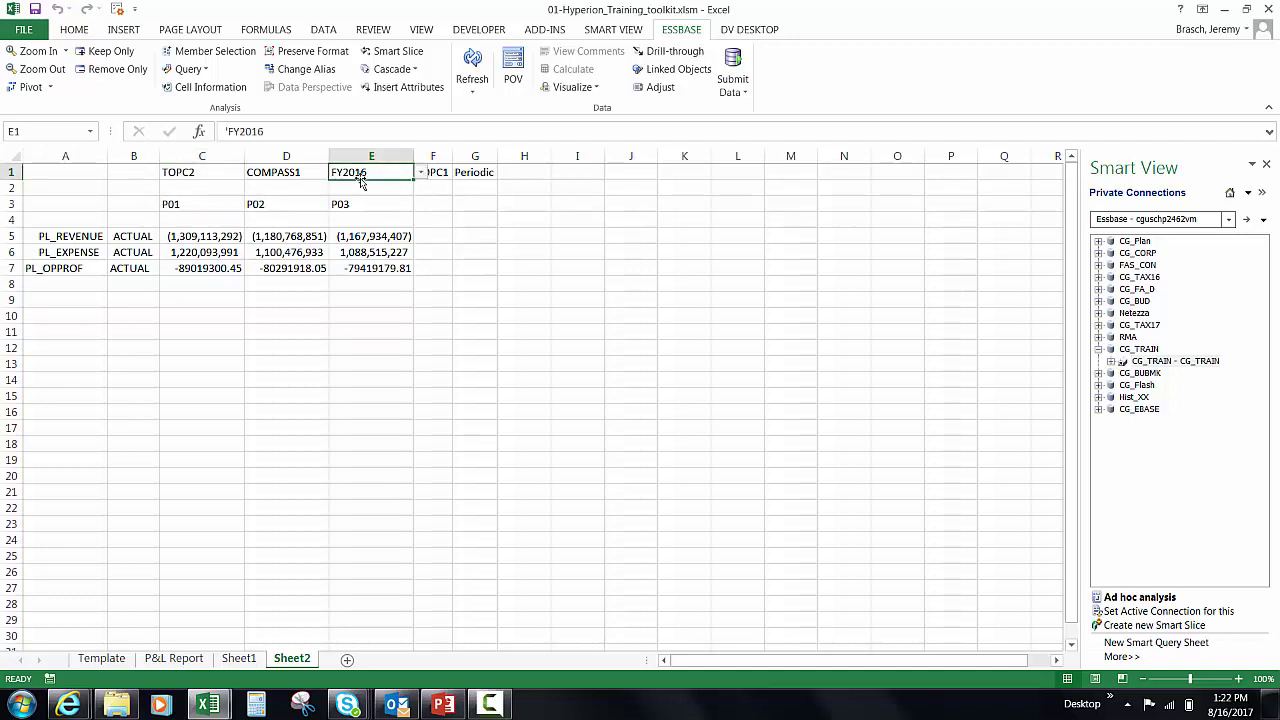
pyautogui.moveTo(361, 182); pyautogui.dragTo(193, 192)
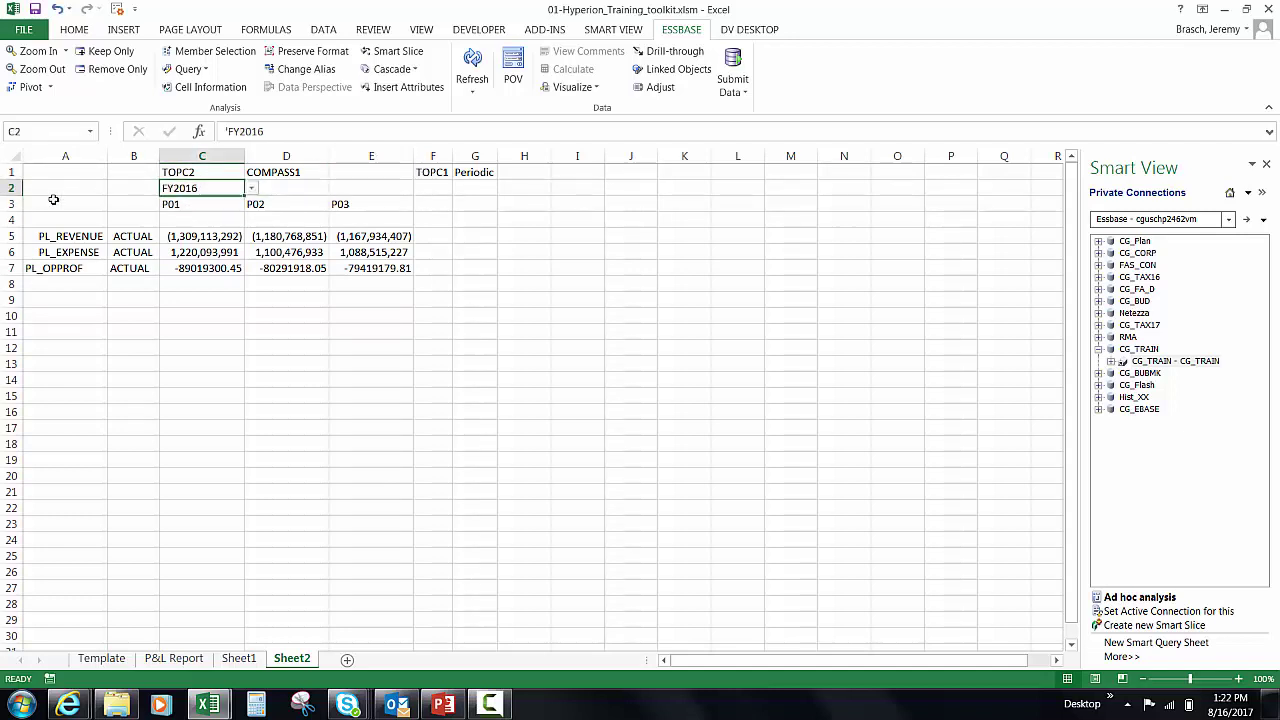
pyautogui.click(10, 188)
pyautogui.rightClick(10, 188)
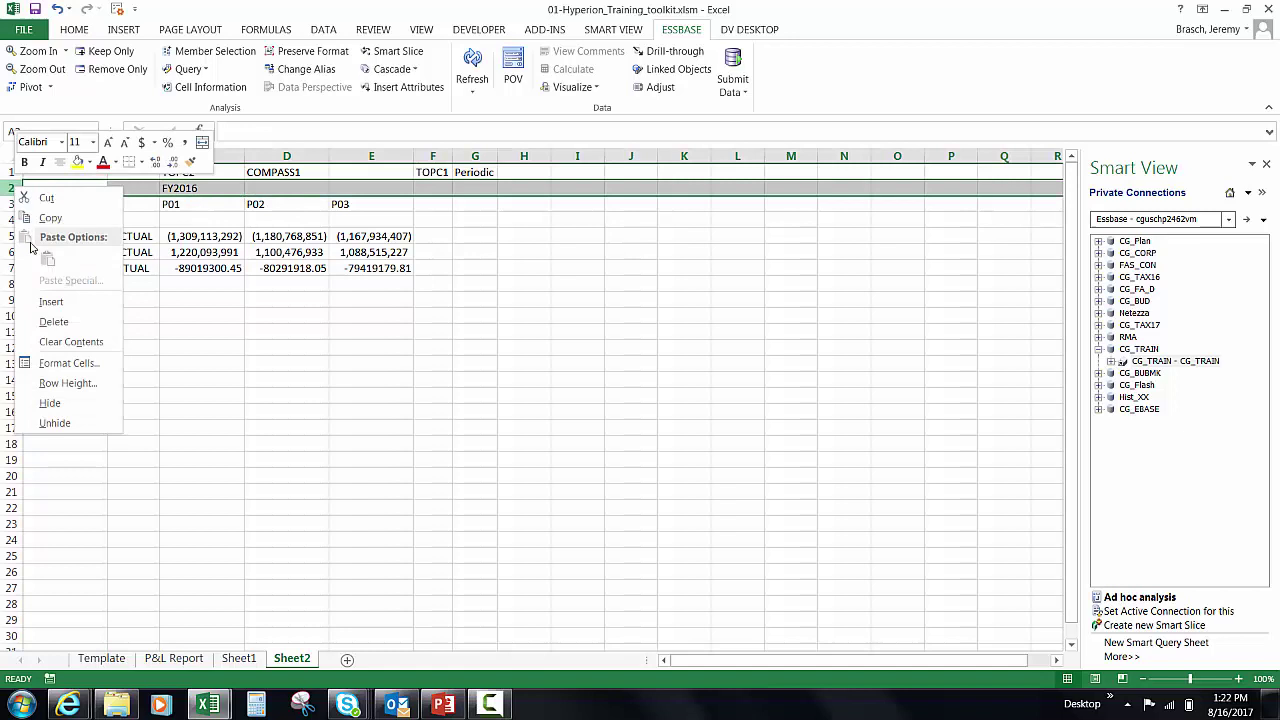
pyautogui.click(48, 302)
pyautogui.click(258, 205)
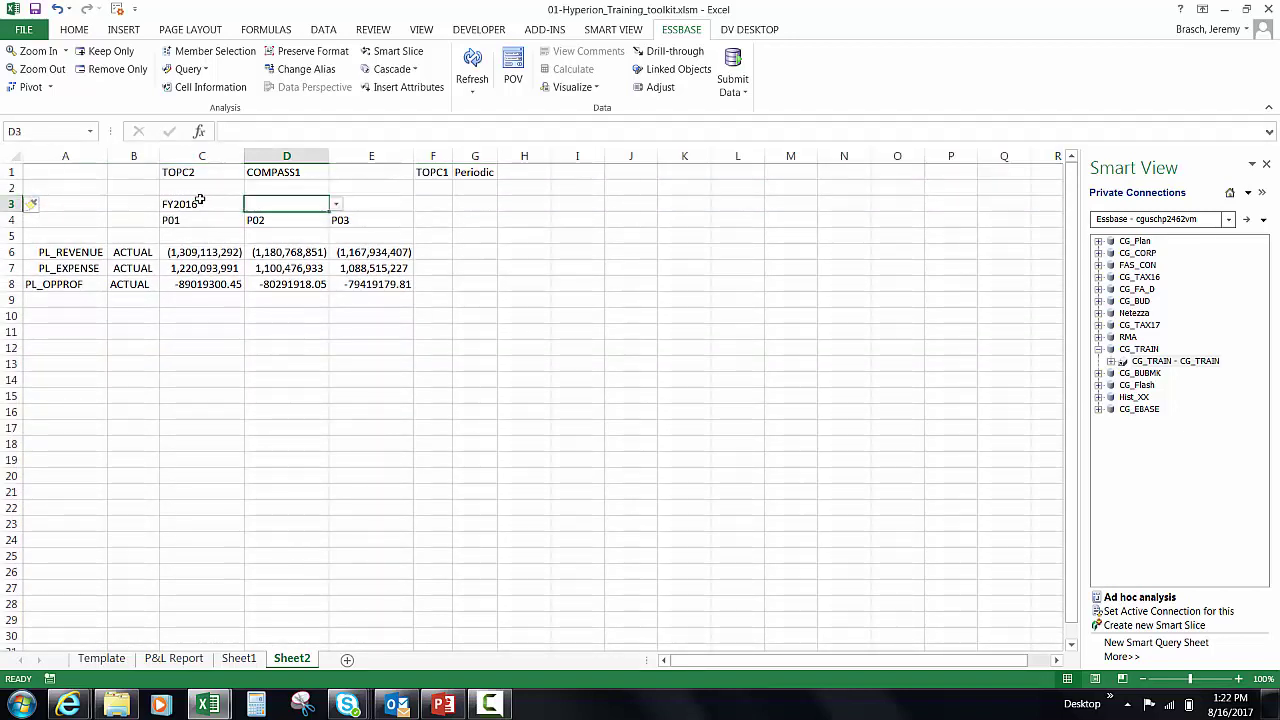
pyautogui.click(200, 203)
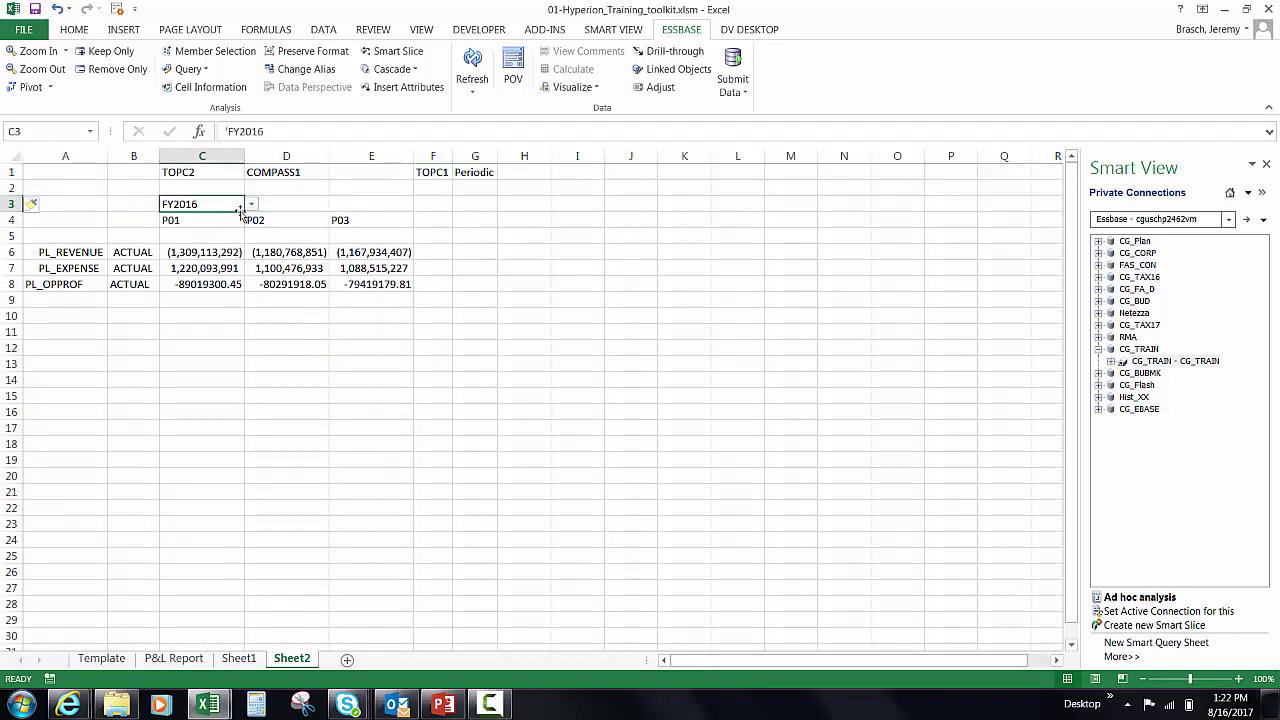
# Fill the year header from C3 into D3 as FY2017, and clear the P03 column in E3:E9
pyautogui.moveTo(244, 212); pyautogui.dragTo(383, 299)
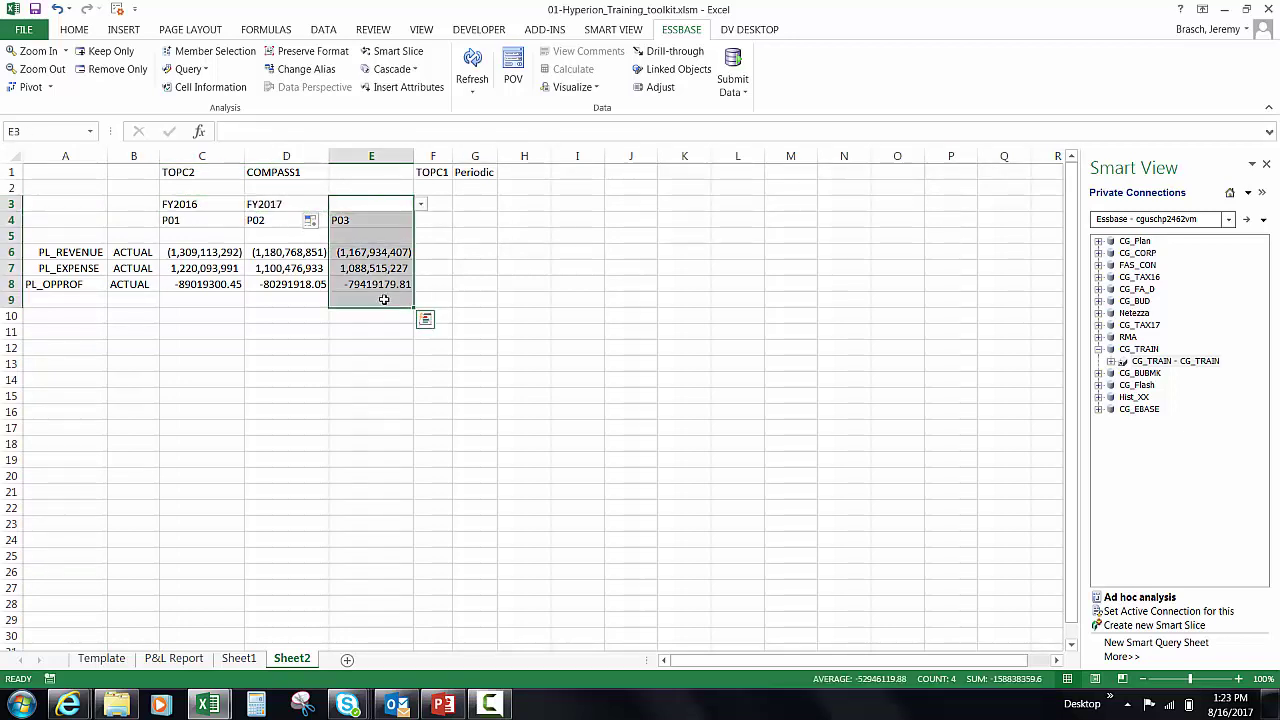
pyautogui.press('Delete')
# Change the period under FY2017 in D4 to P01 and refresh the grid's data
pyautogui.click(263, 222)
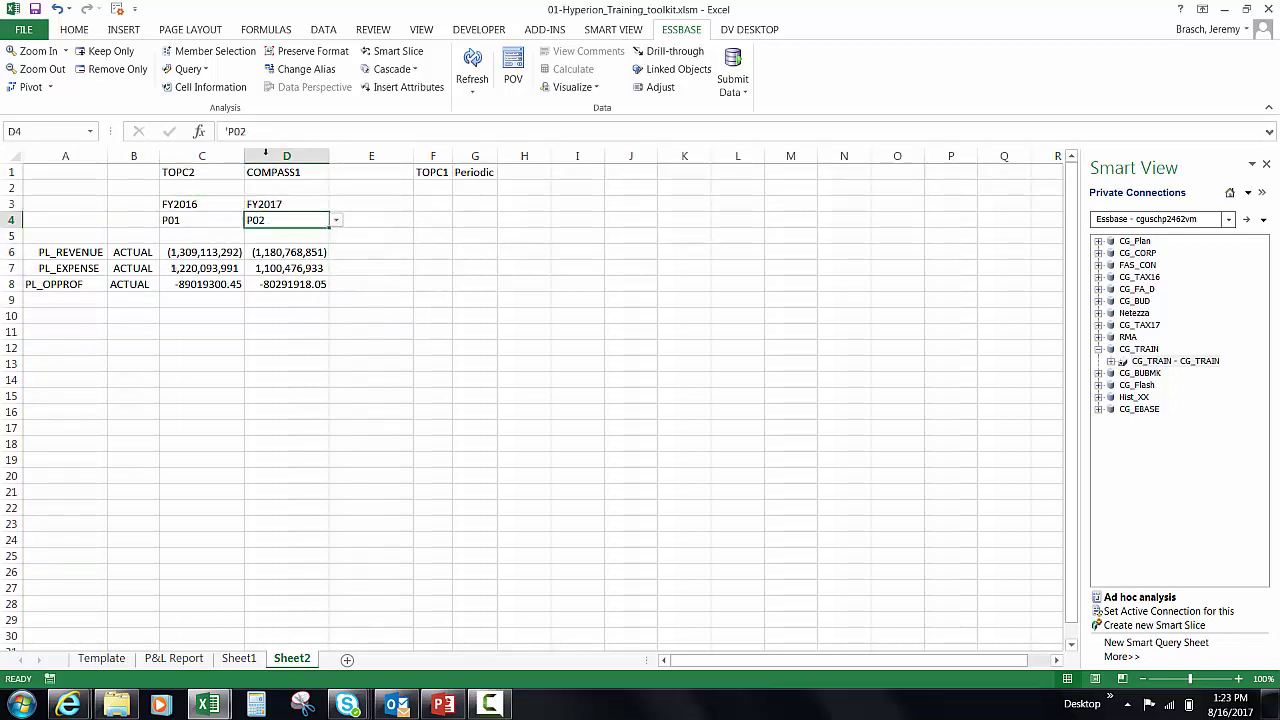
pyautogui.click(256, 133)
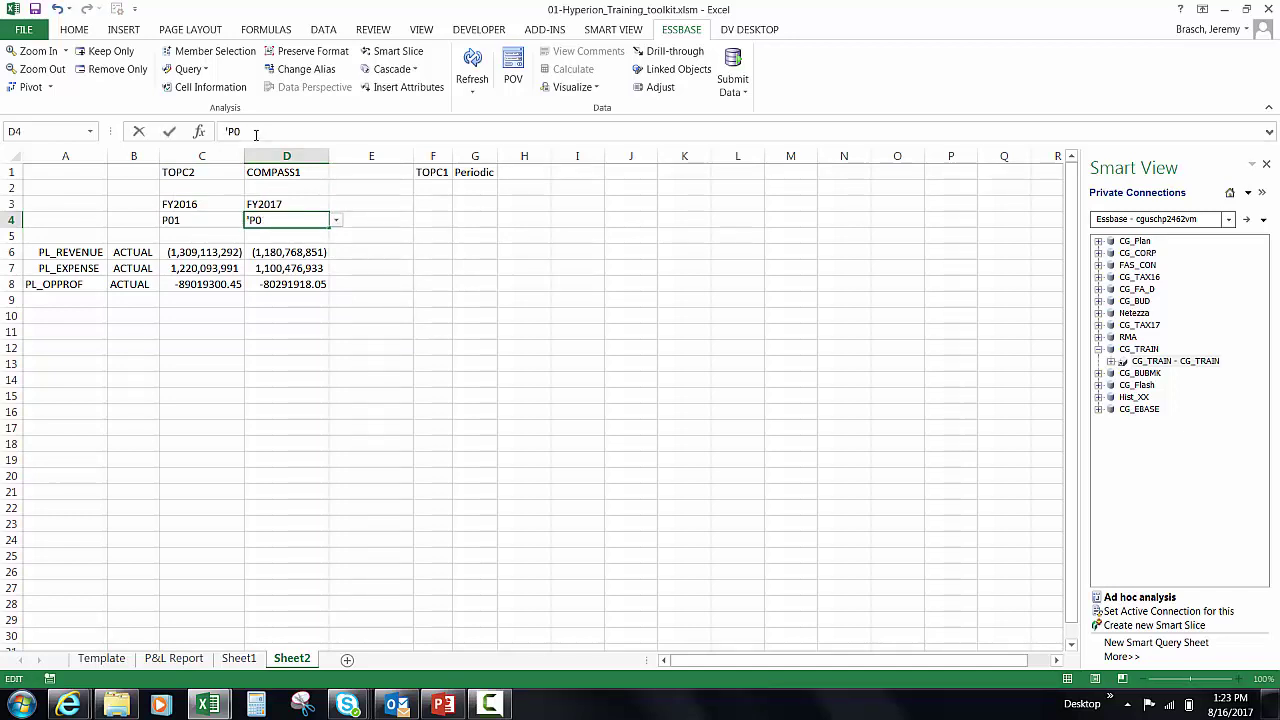
pyautogui.press('Return')
pyautogui.click(67, 235)
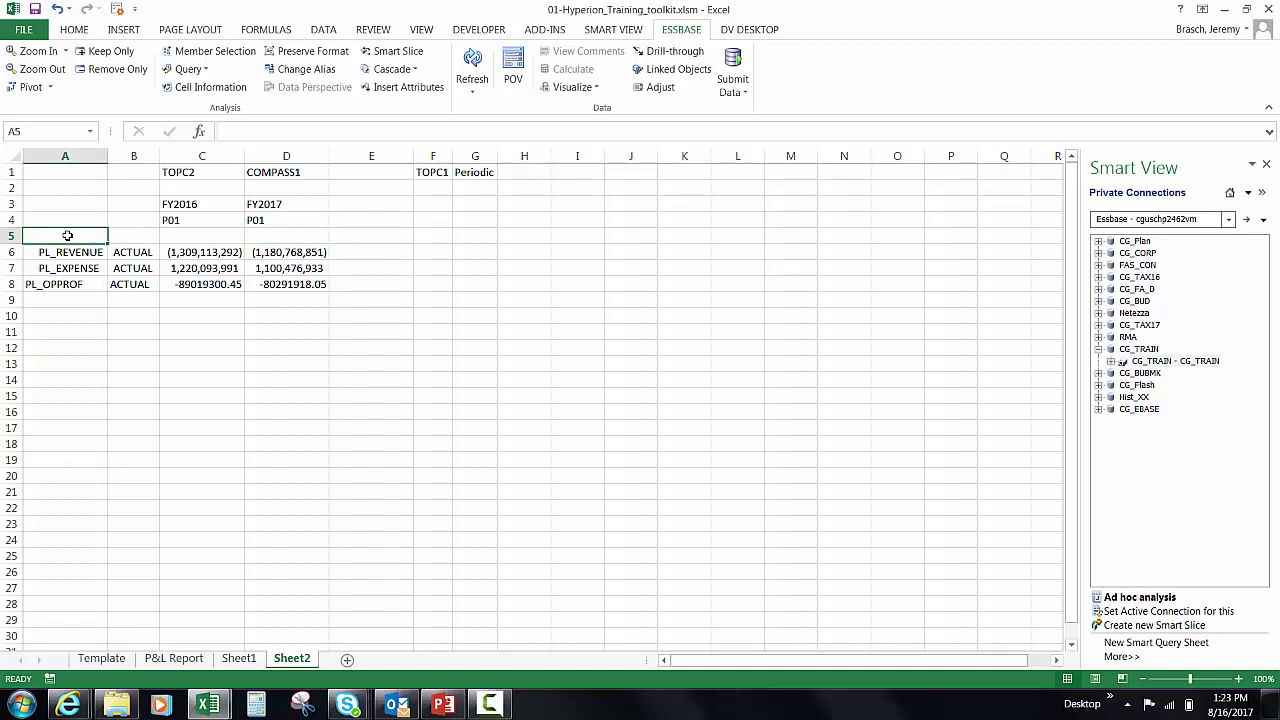
pyautogui.click(472, 65)
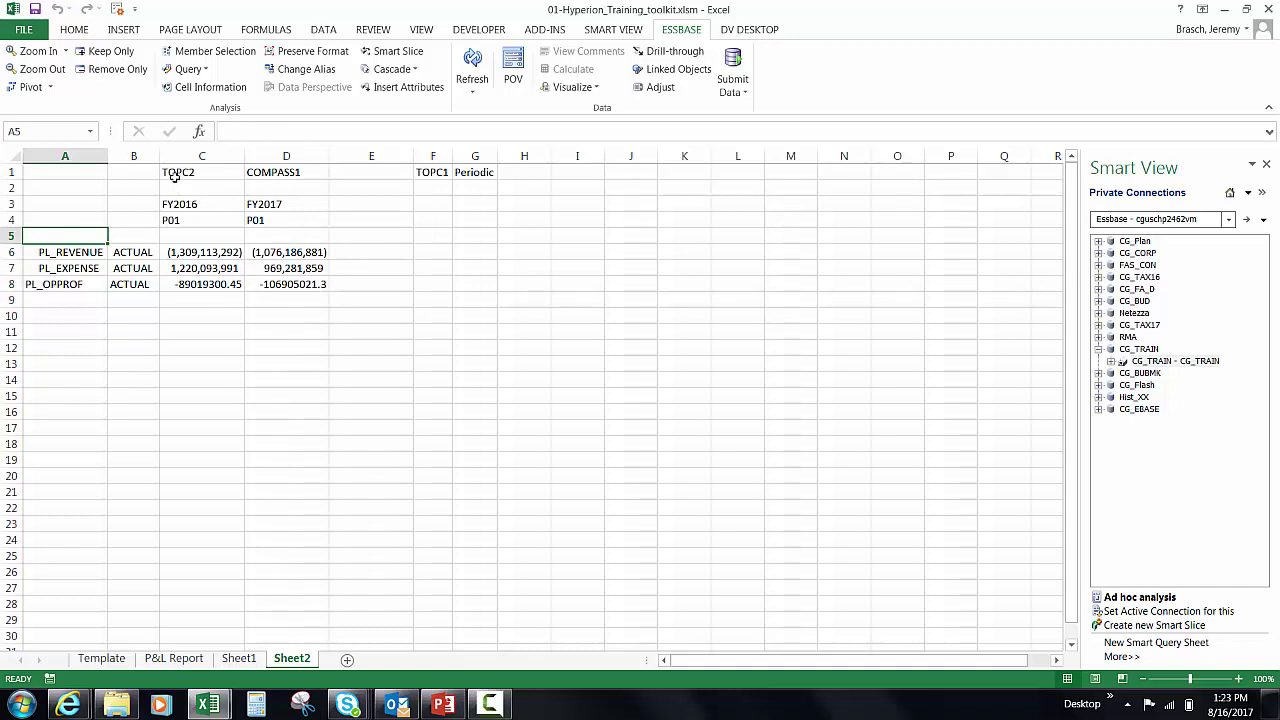
# Examine how the grid's dimensions are laid out: the header members in row 1, the account rows, and the year and period columns
pyautogui.click(176, 175)
pyautogui.click(286, 172)
pyautogui.click(383, 170)
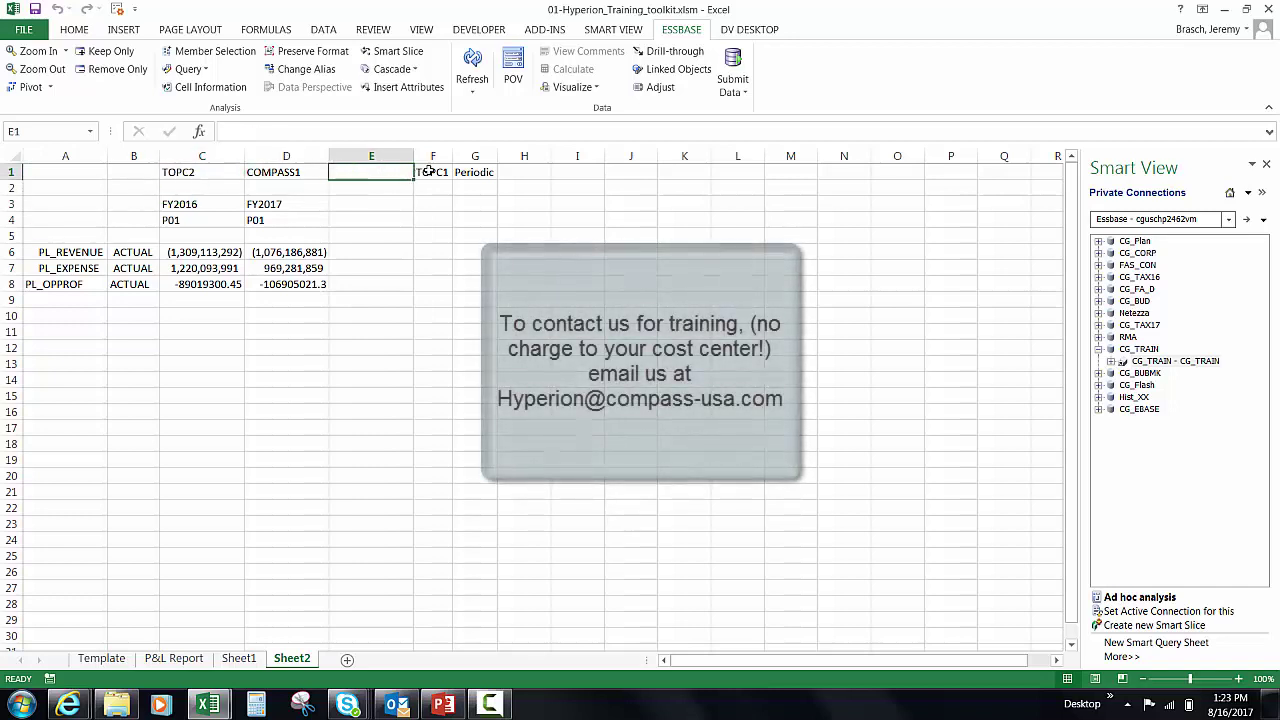
pyautogui.click(428, 172)
pyautogui.click(474, 172)
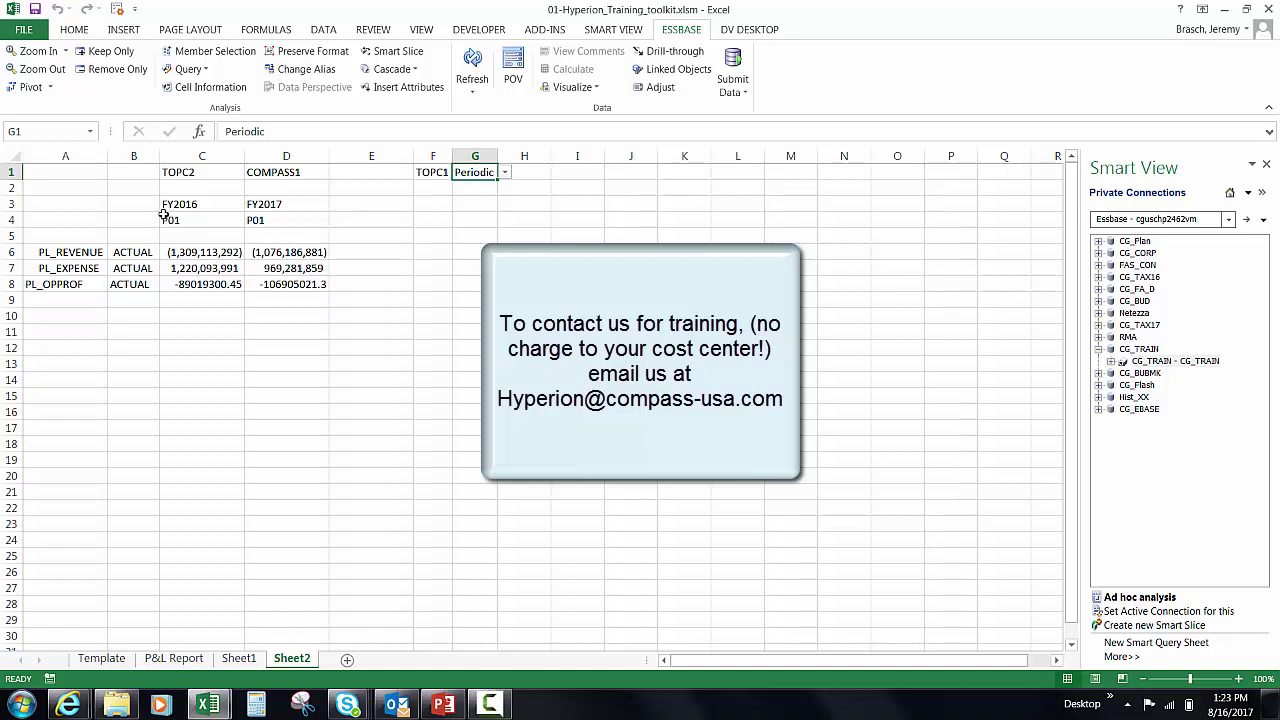
pyautogui.click(70, 253)
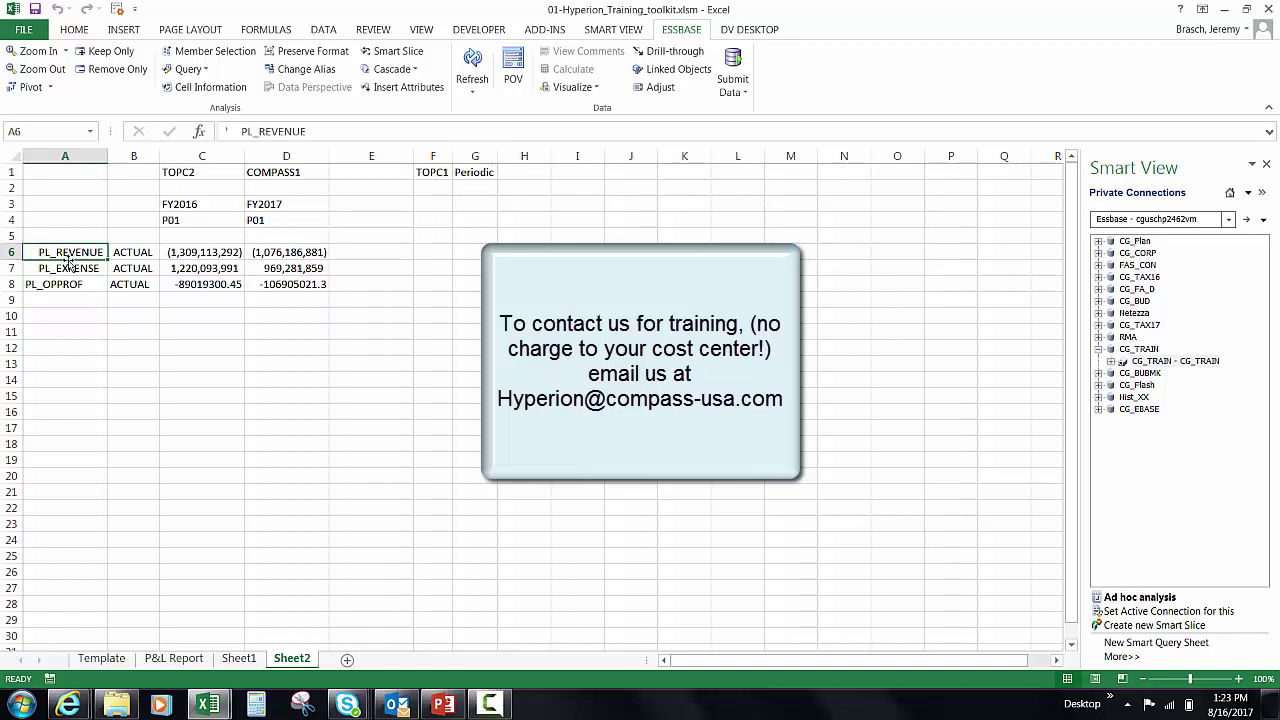
pyautogui.click(75, 285)
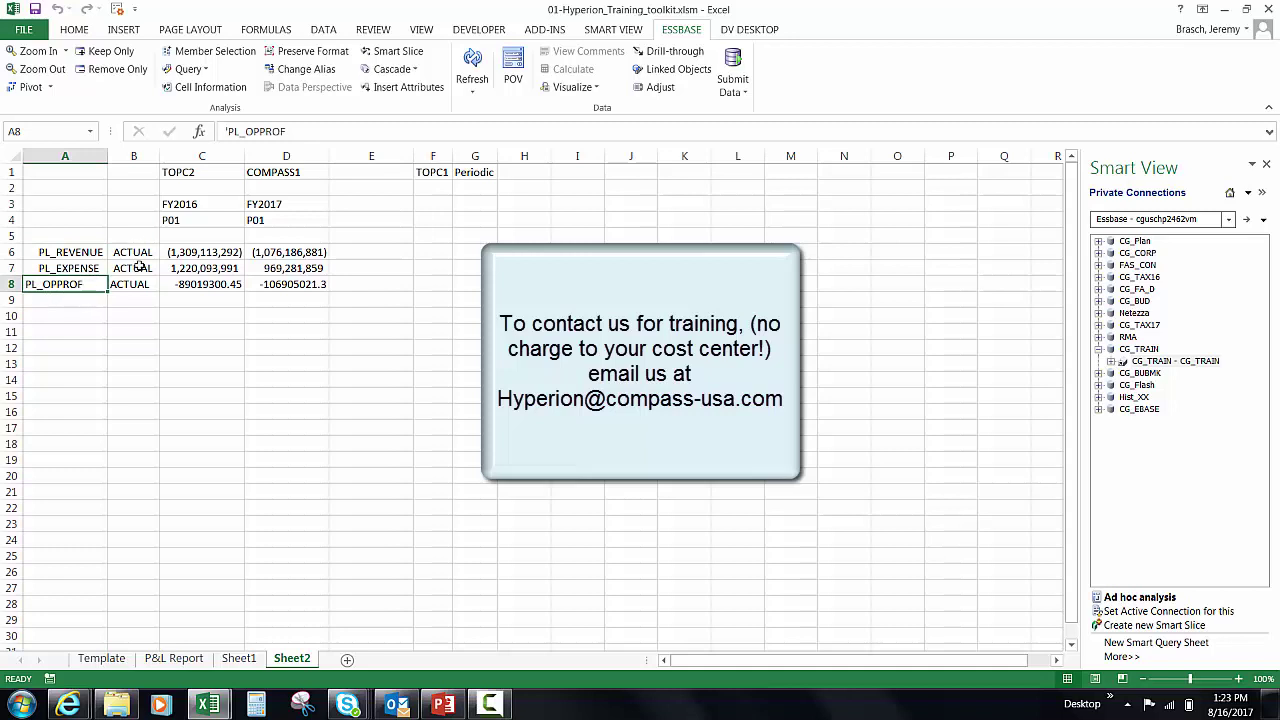
pyautogui.click(165, 205)
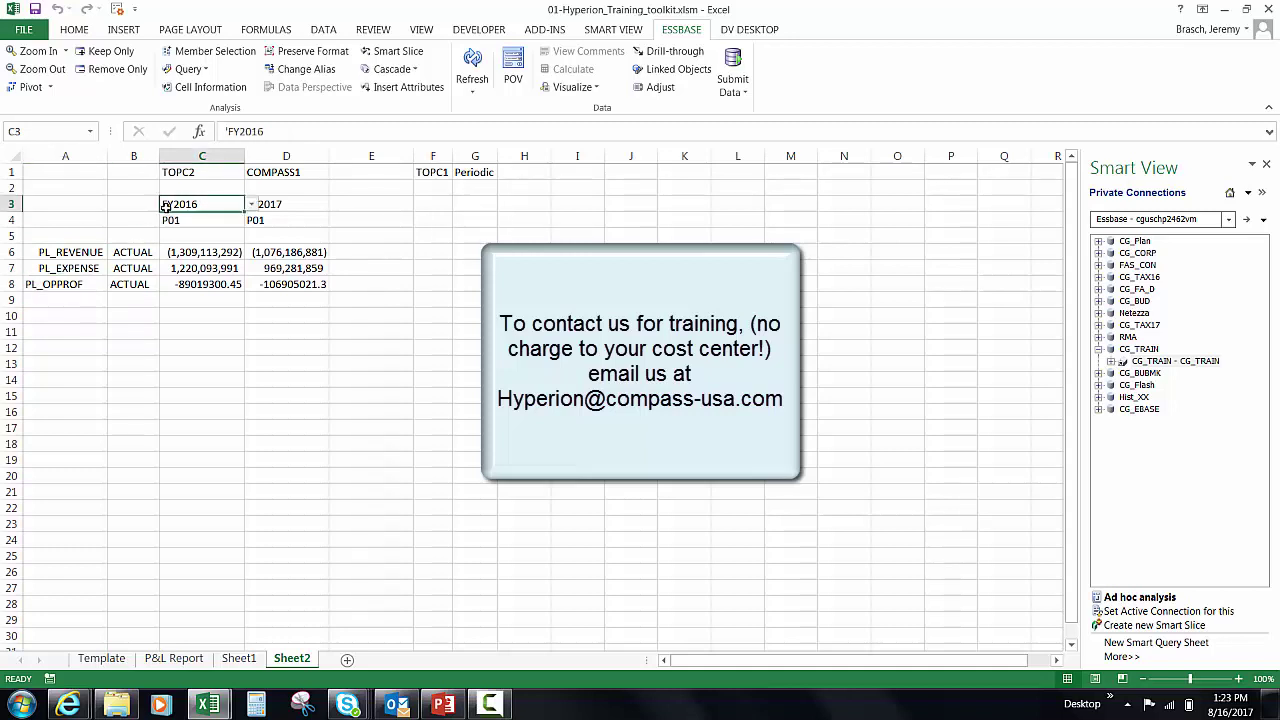
pyautogui.click(282, 205)
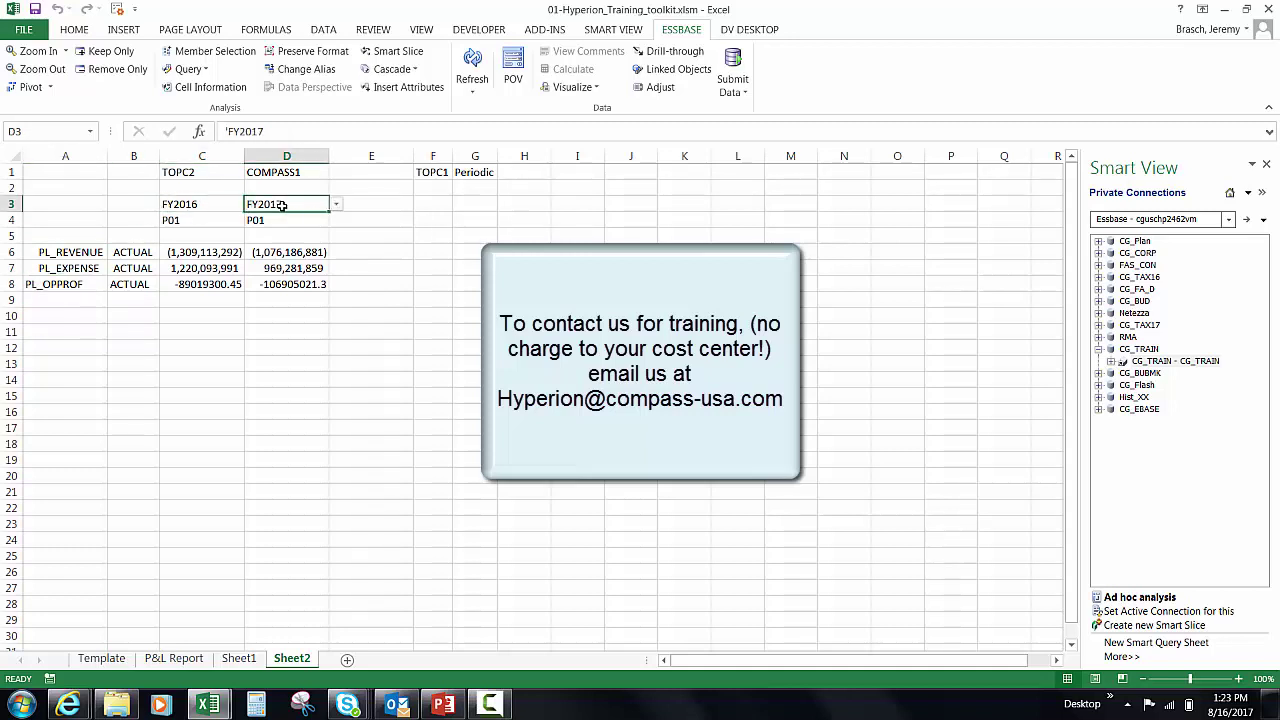
pyautogui.click(215, 220)
pyautogui.click(280, 220)
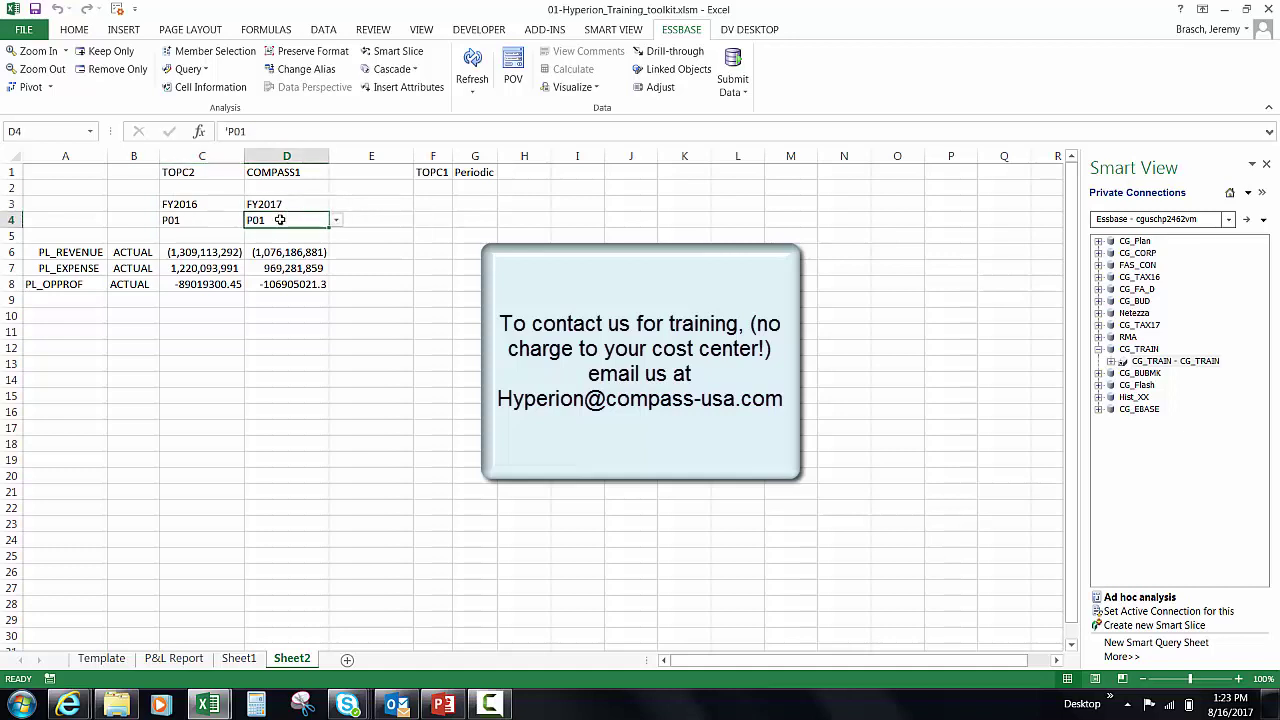
# Move P01 from C4 to B1 in the header row, and clear the duplicate P01 in D4
pyautogui.click(186, 226)
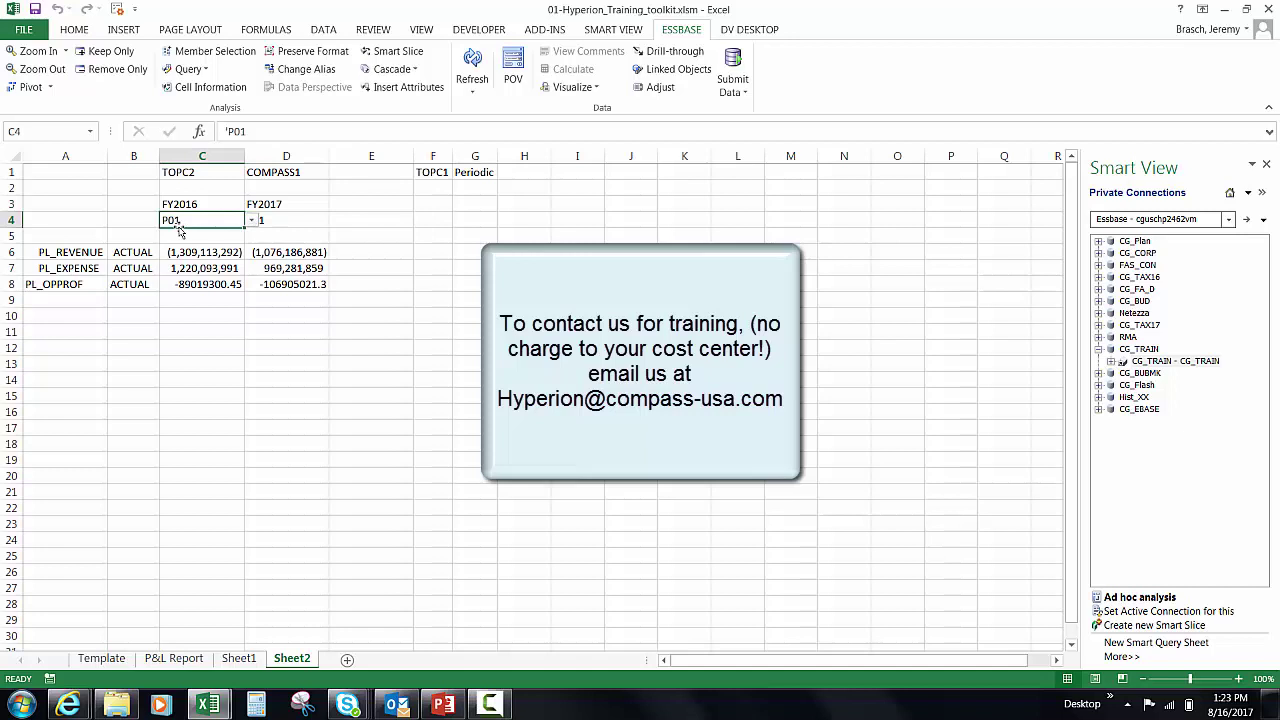
pyautogui.moveTo(180, 232); pyautogui.dragTo(112, 184)
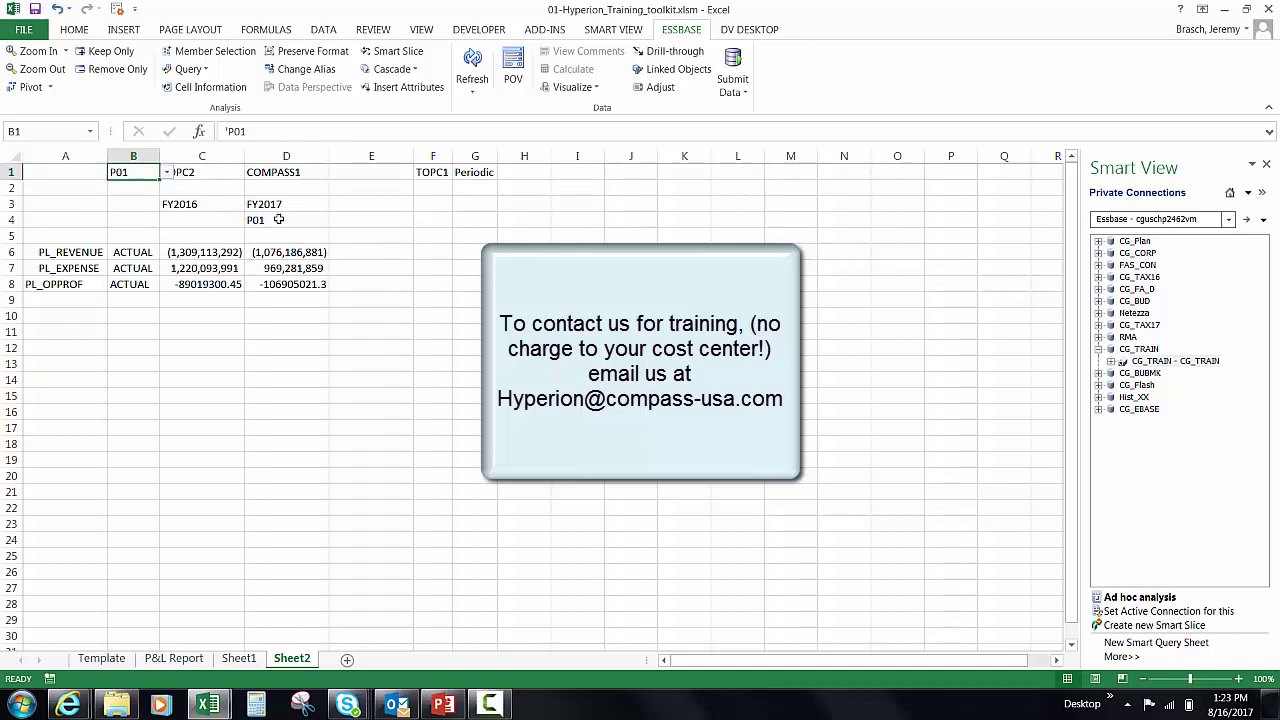
pyautogui.click(279, 219)
pyautogui.press('Delete')
# Clear the data values in C6:D8 and refresh the grid to retrieve them again
pyautogui.click(210, 254)
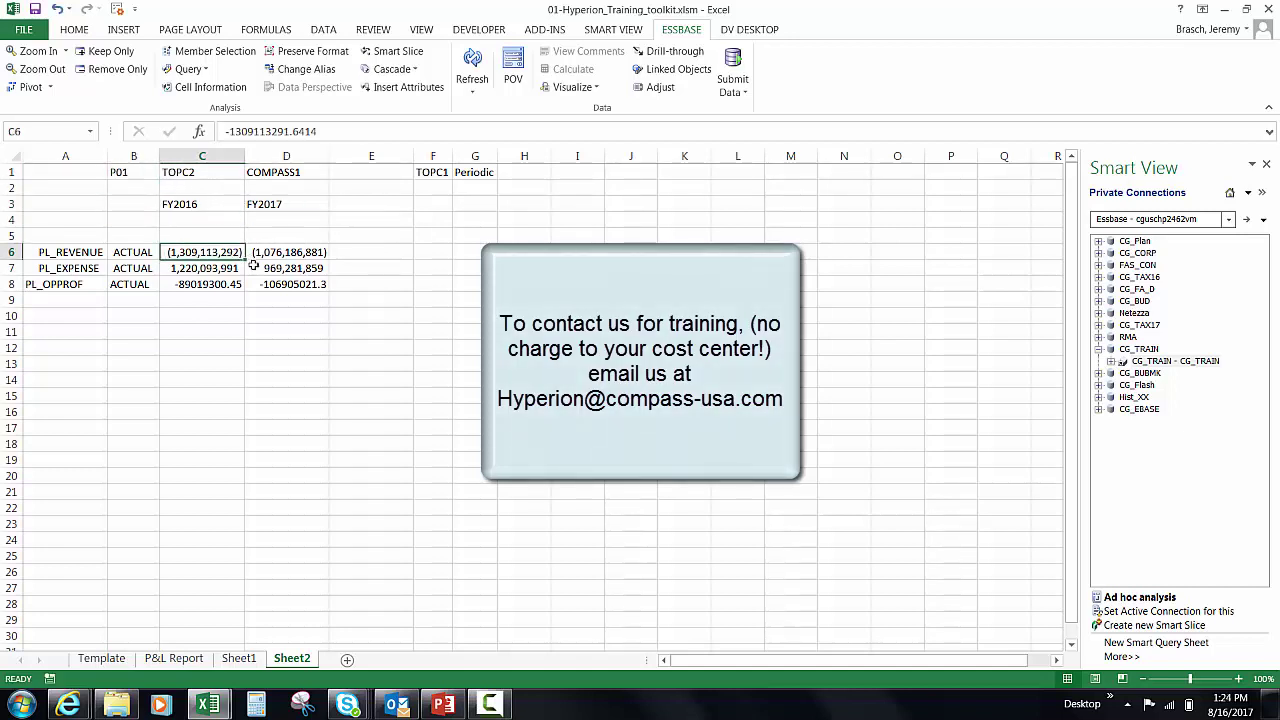
pyautogui.moveTo(205, 254); pyautogui.dragTo(290, 285)
pyautogui.press('Delete')
pyautogui.click(237, 366)
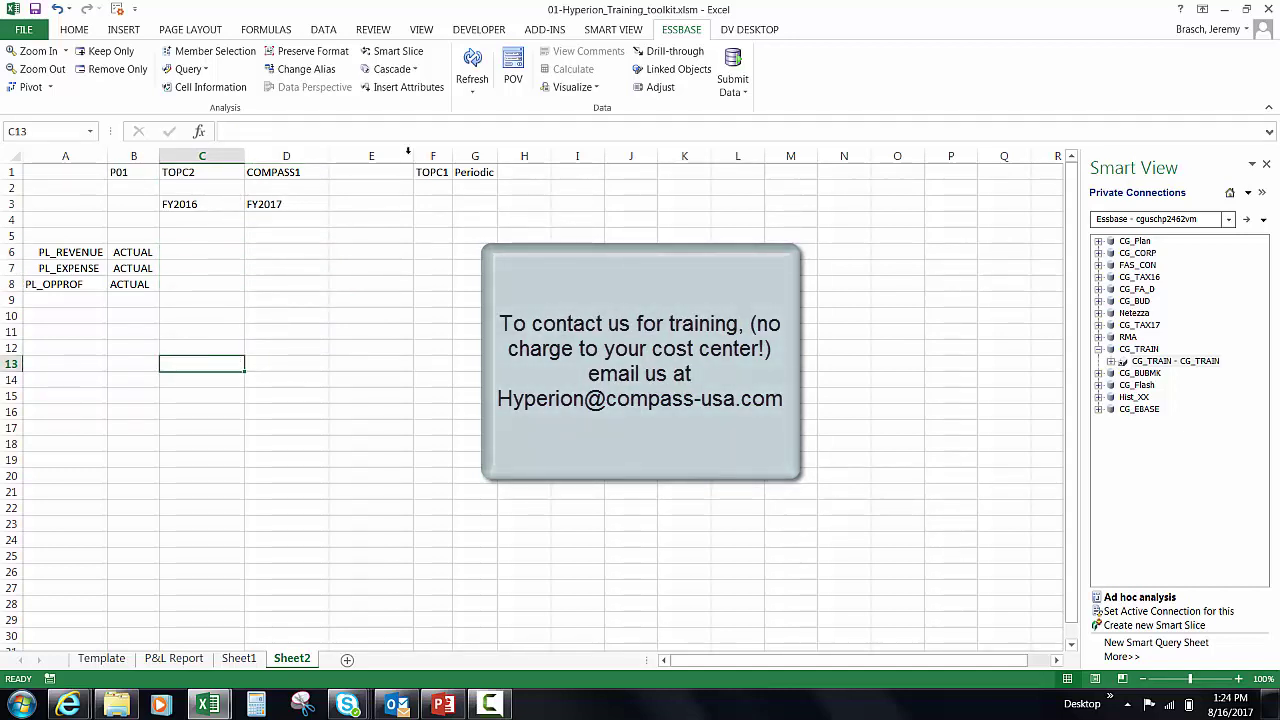
pyautogui.click(474, 62)
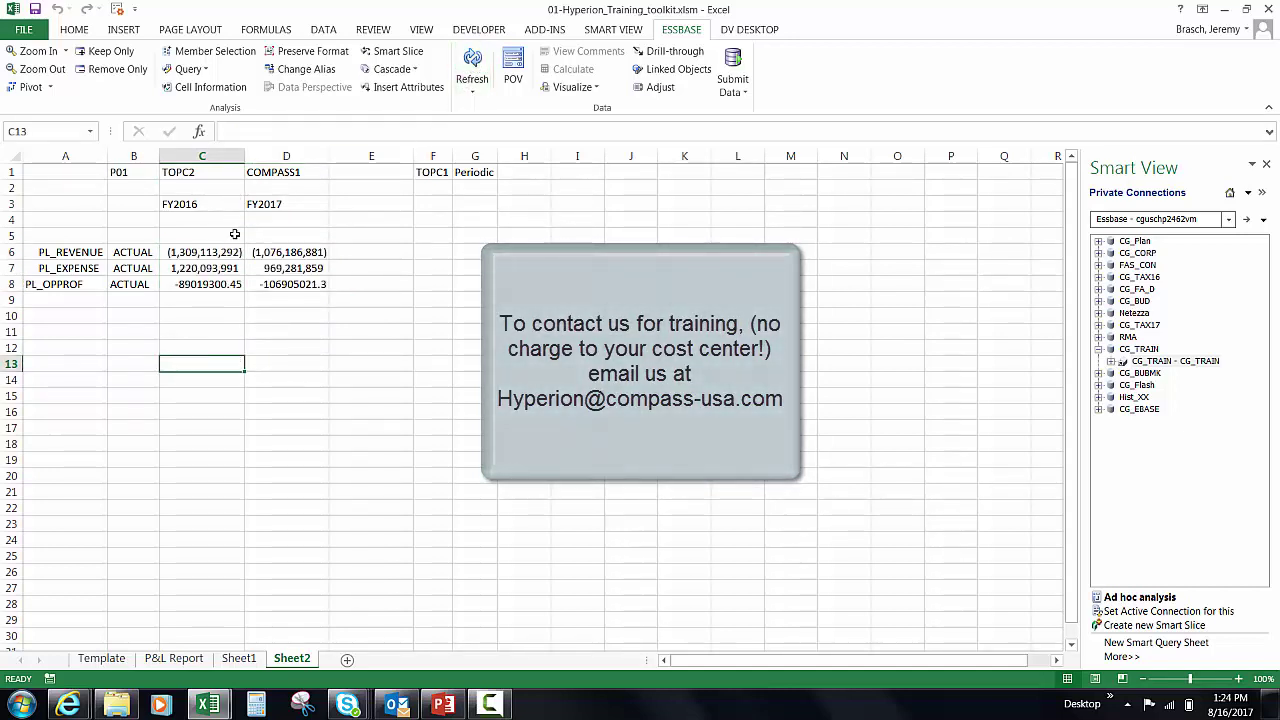